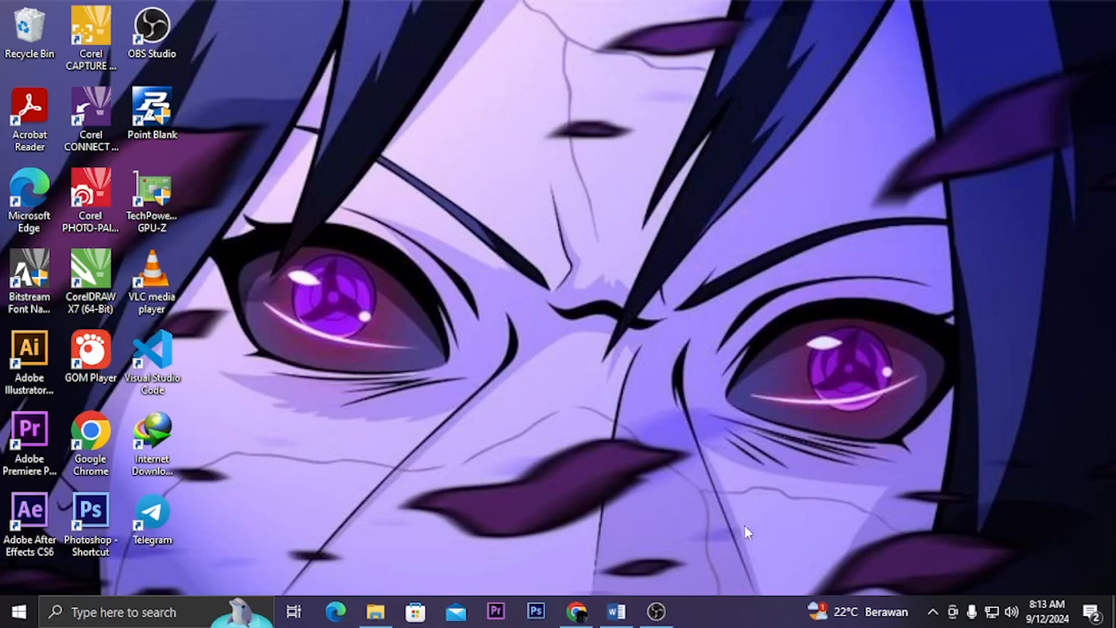
Switch to the blank Word document and set its first line to centered, bold Times New Roman at size 18
left_click(616, 611)
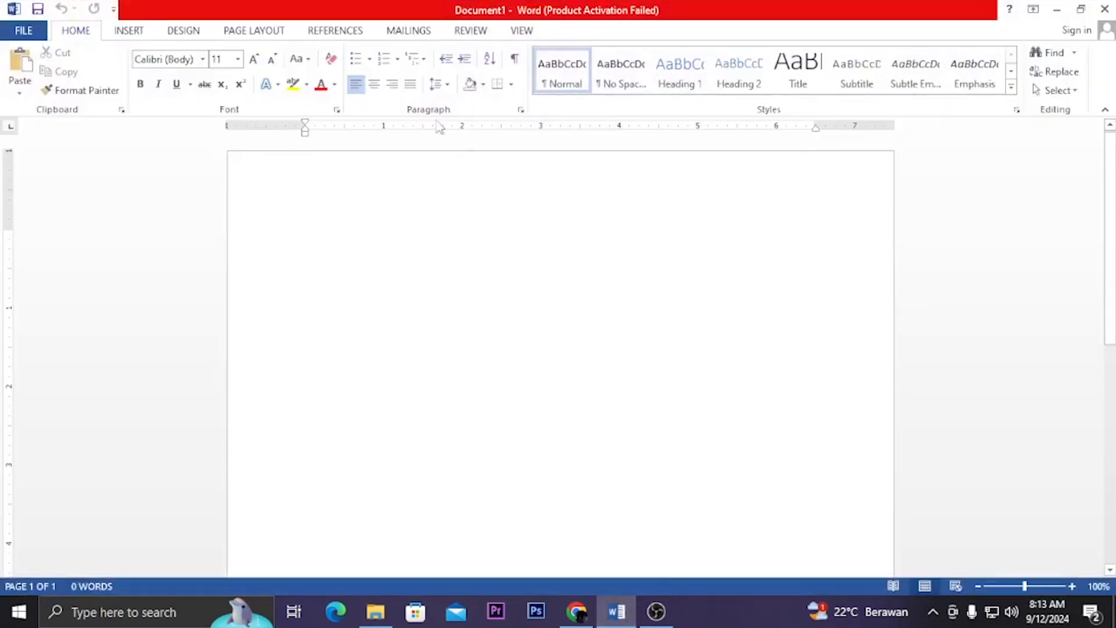
left_click(375, 85)
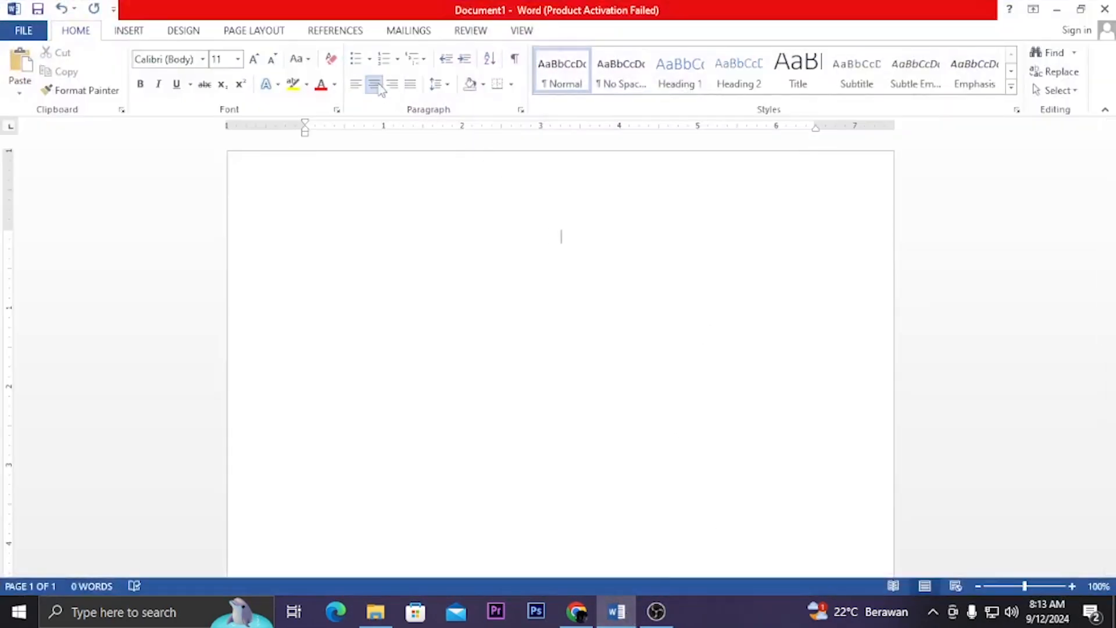
left_click(202, 60)
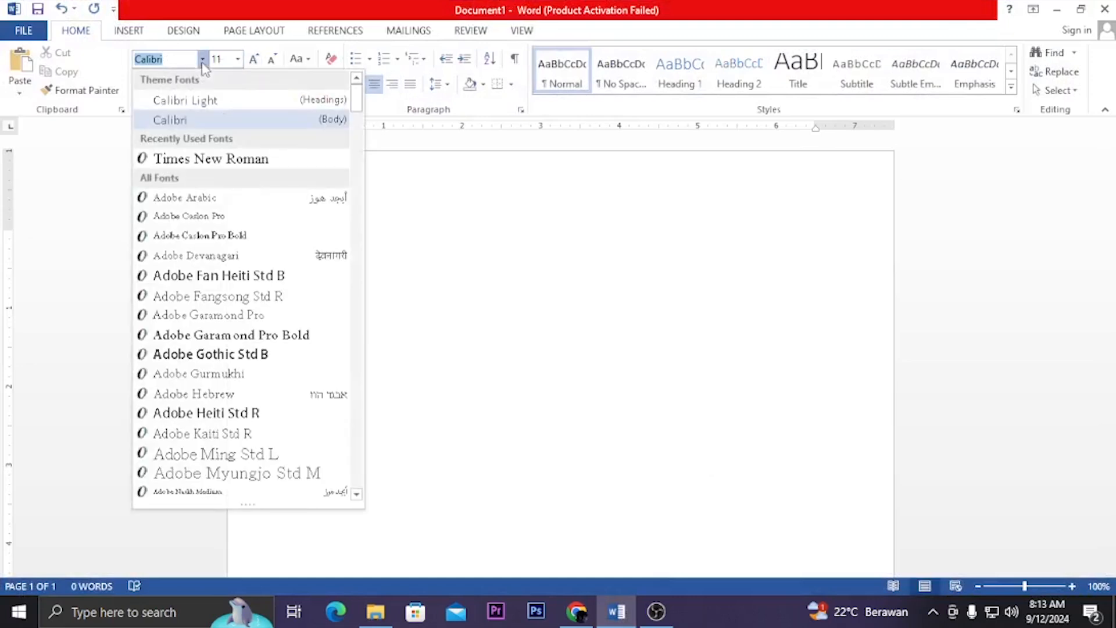
left_click(235, 159)
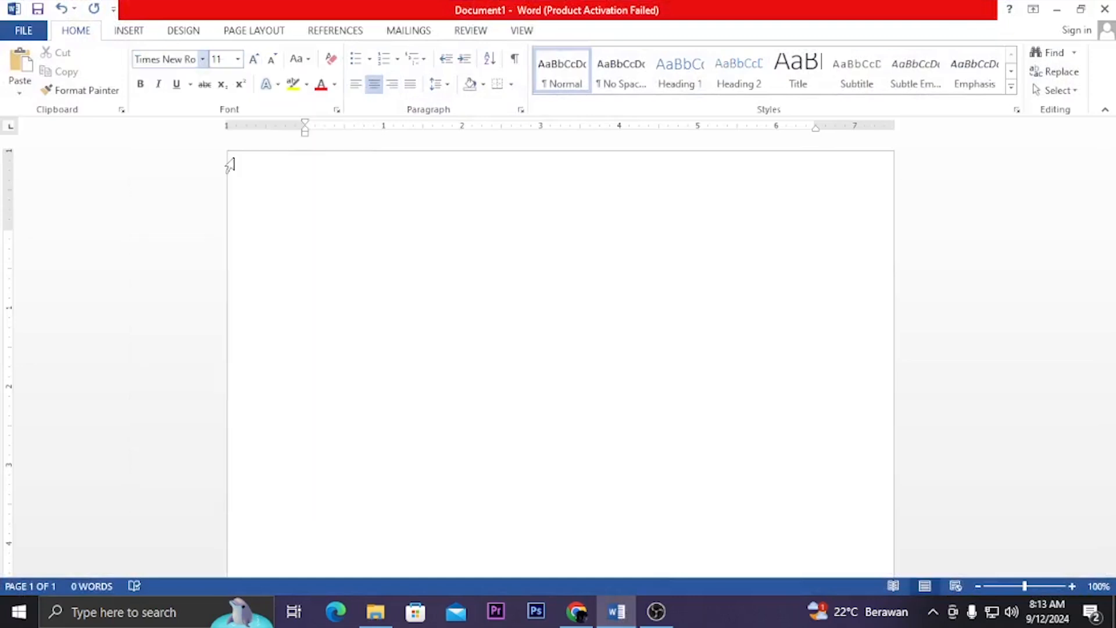
left_click(238, 59)
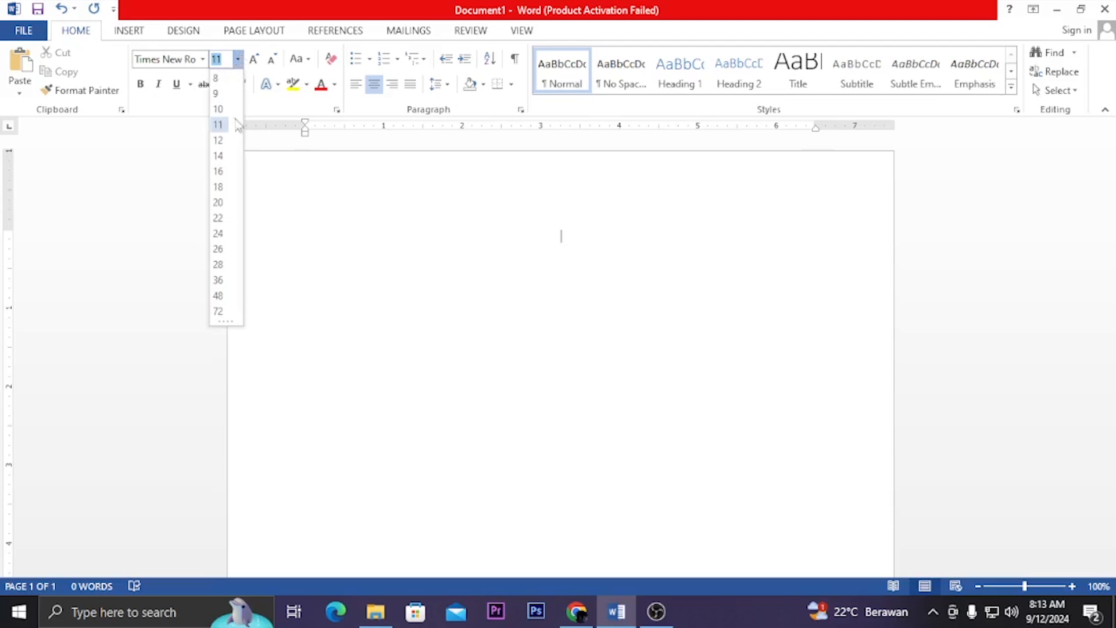
left_click(228, 186)
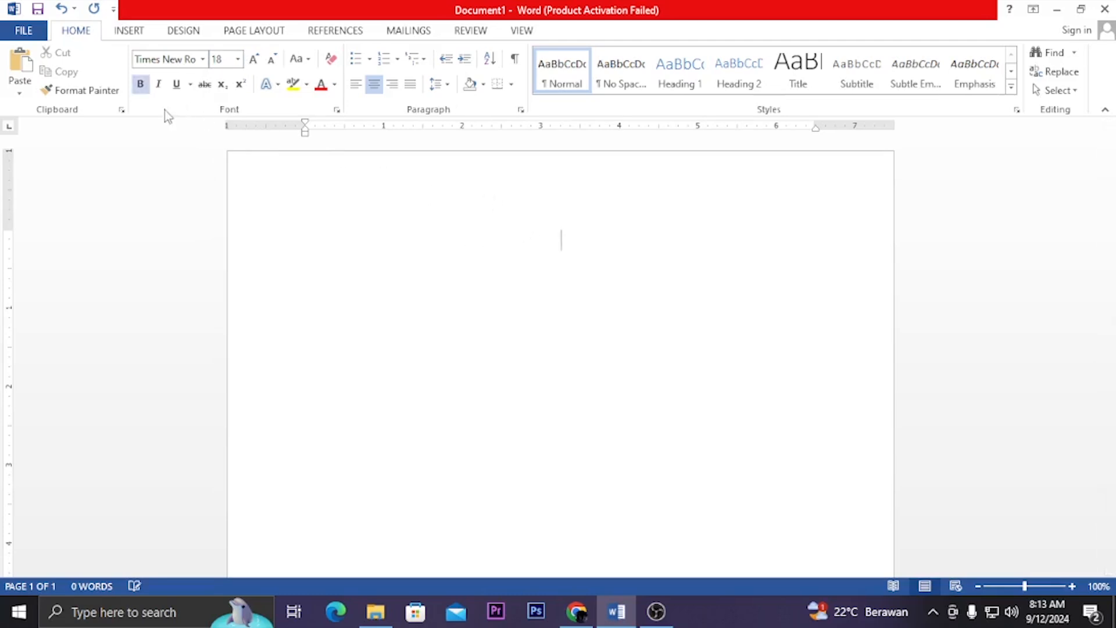
Write the document title "Web Kesehatan dan Rumah Sakit Terdekat" on the centered line
type("Web ")
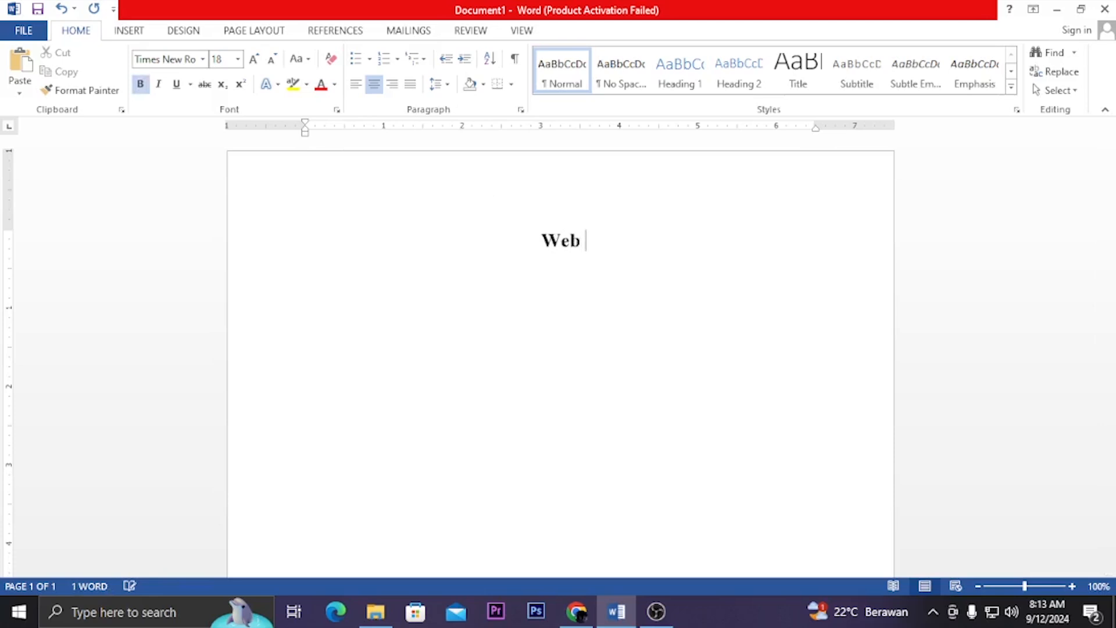
type("Kesehata")
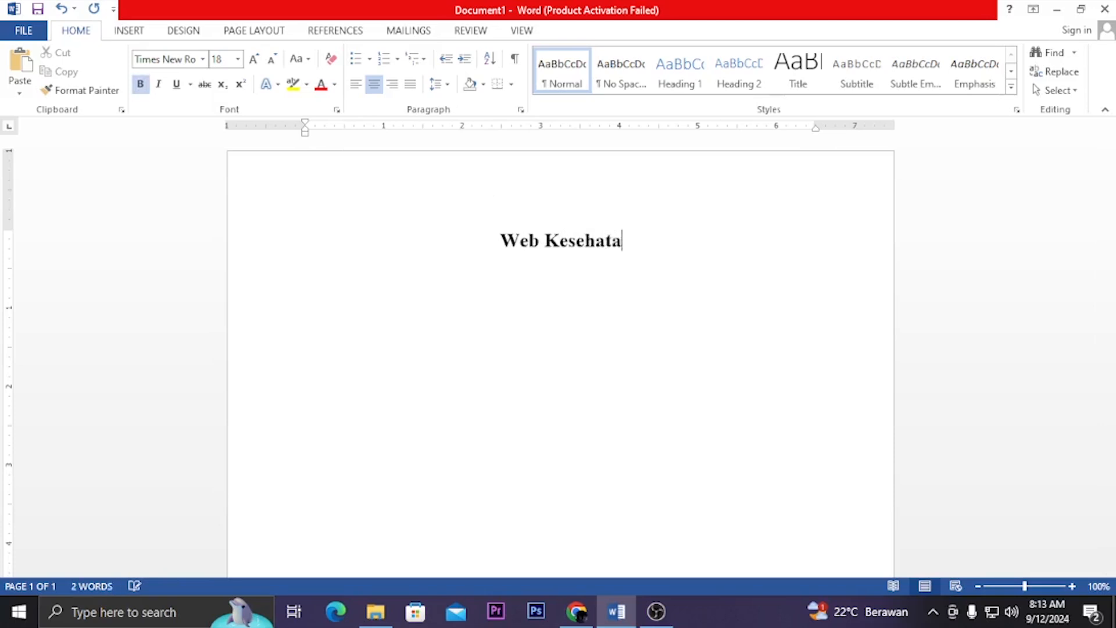
type("n dan Rumah ")
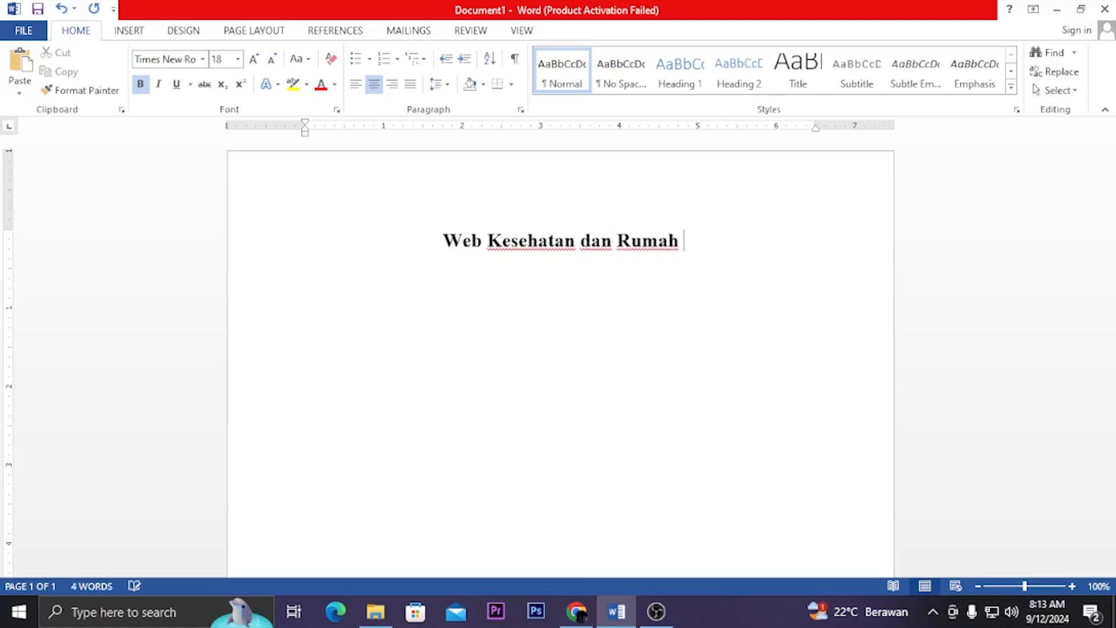
type("Sakit Terdekat")
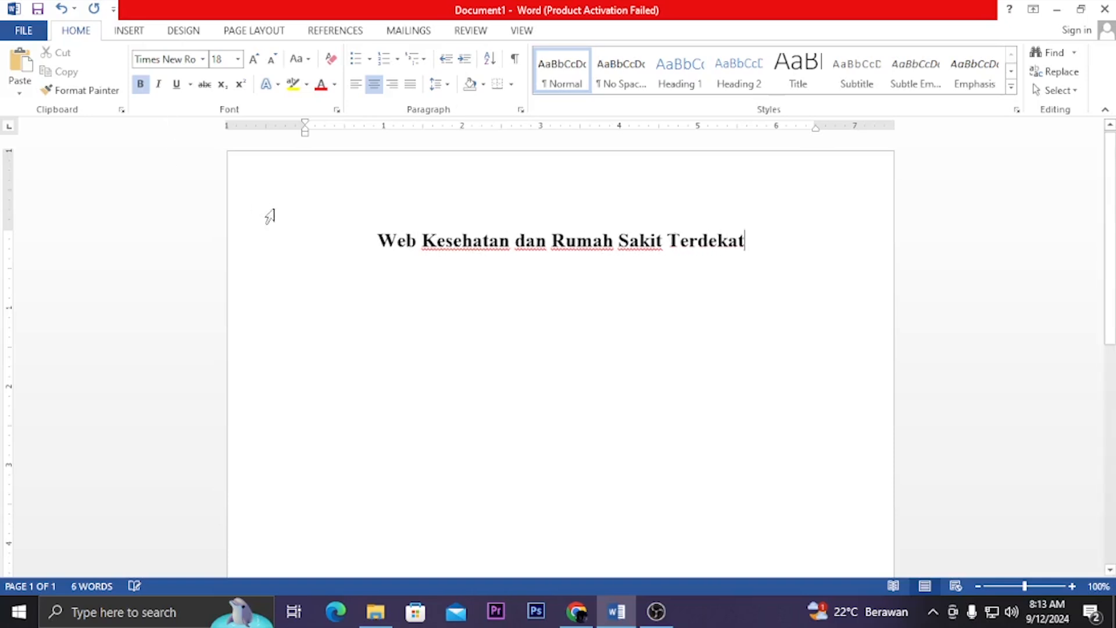
Start a new line below the title with bold off, left alignment and font size 12
key("Return")
left_click(140, 83)
left_click(356, 83)
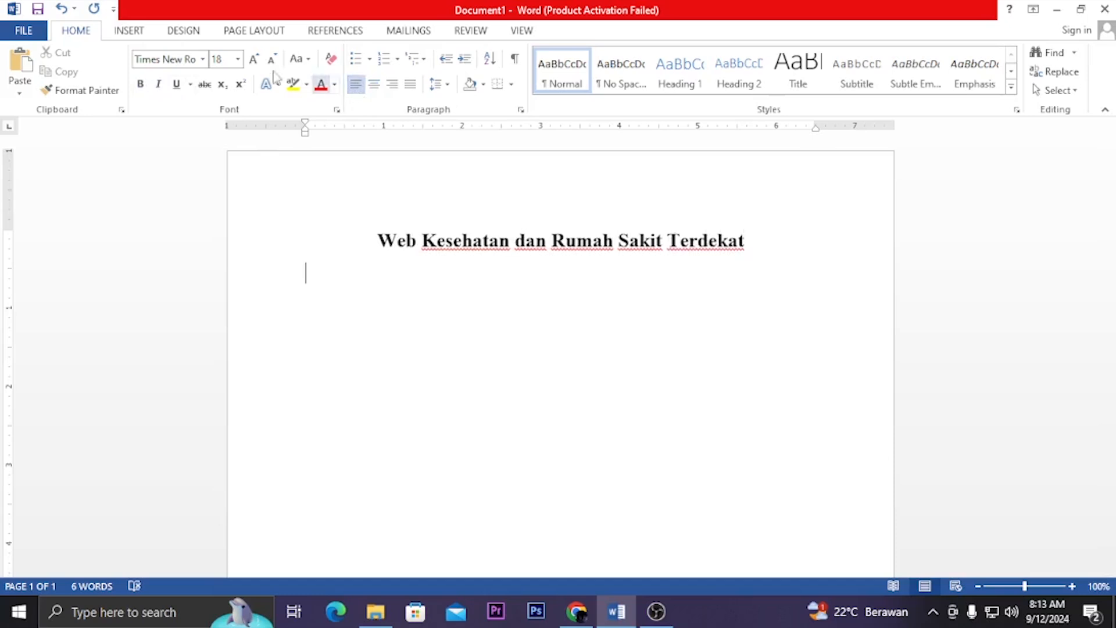
left_click(237, 59)
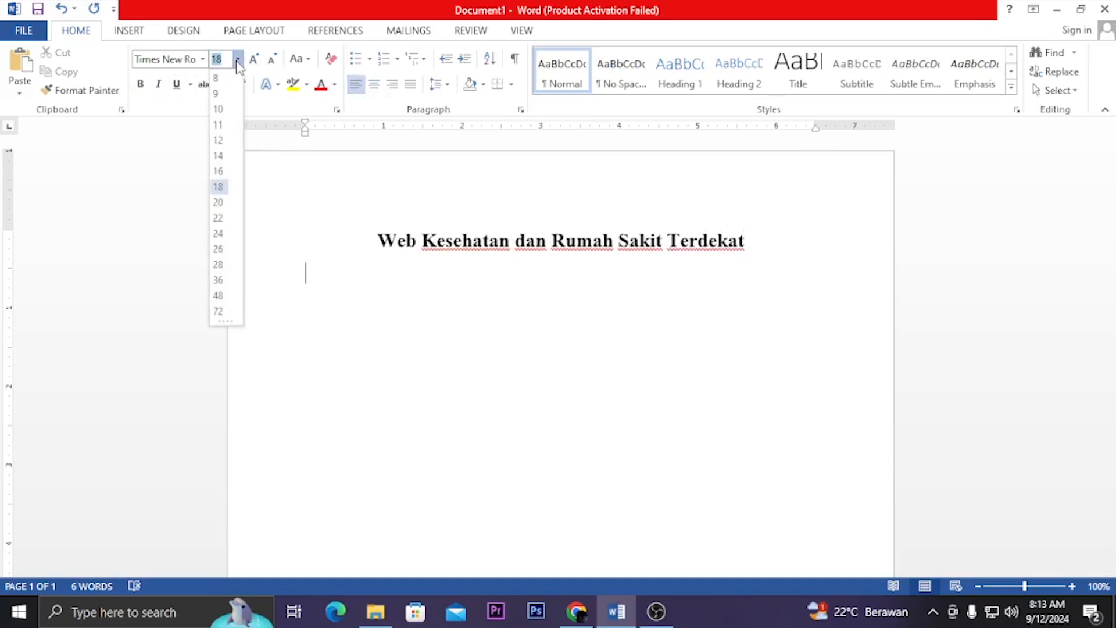
left_click(217, 140)
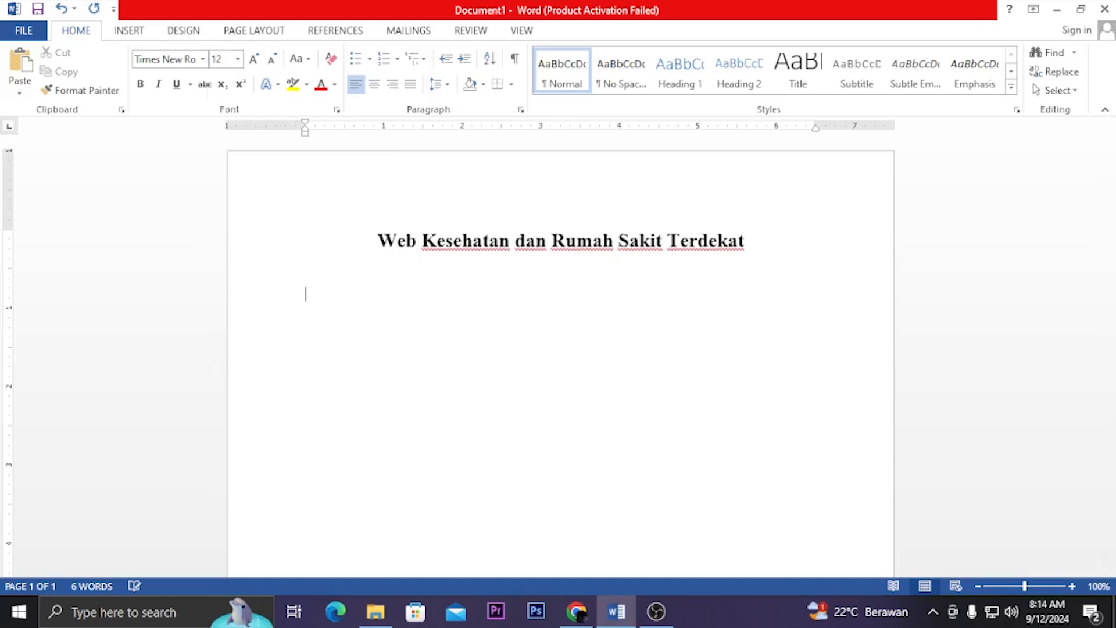
Add the bold section heading "#Problem" below the title
key("ctrl+b")
type("#Problem")
key("Return")
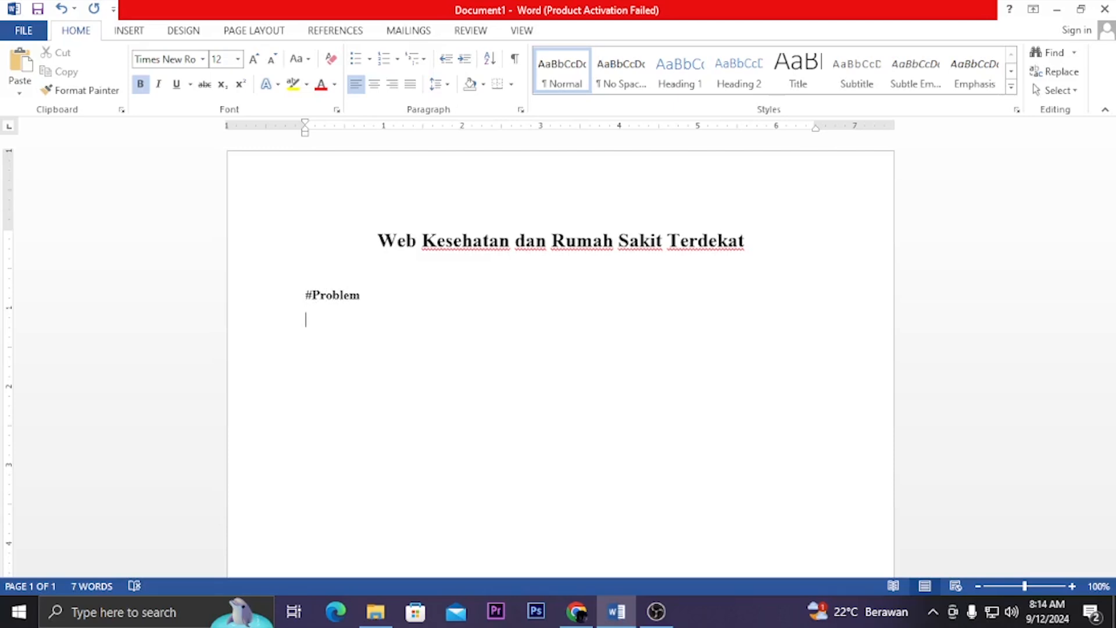
Start a non-bold dashed list under the #Problem heading and begin its first item with "Sulit dalam mencari"
key("ctrl+b")
type("-")
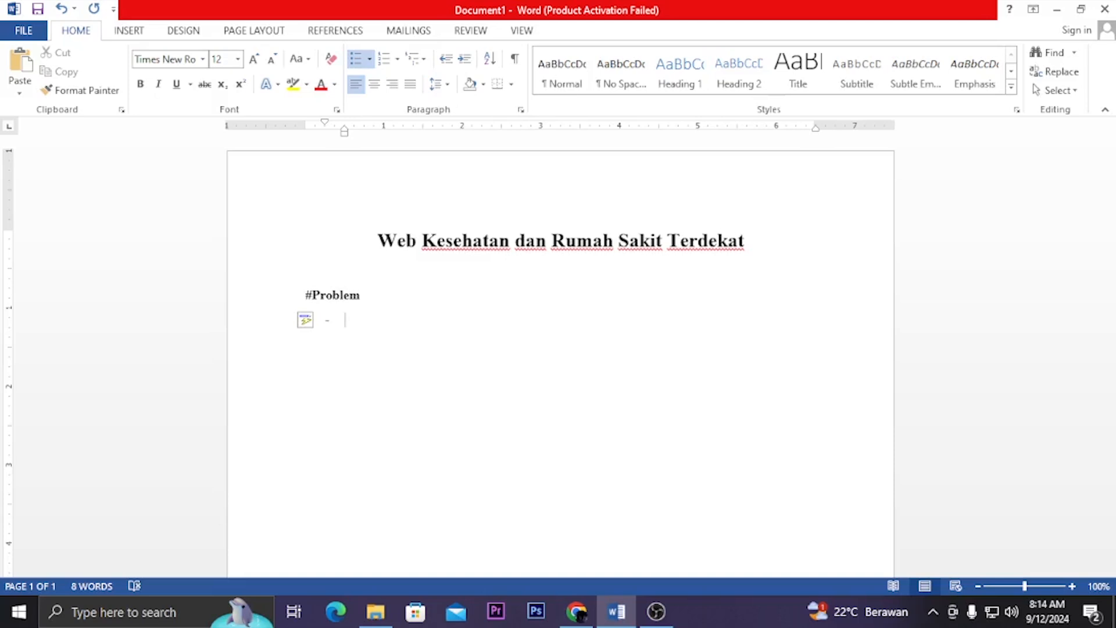
type("Su")
key("BackSpace")
key("BackSpace")
type("Sulit")
type(" alam me")
key("BackSpace")
key("BackSpace")
key("BackSpace")
key("BackSpace")
key("BackSpace")
key("BackSpace")
key("BackSpace")
type("dalam menbcar")
key("BackSpace")
key("BackSpace")
key("BackSpace")
key("BackSpace")
type("cari")
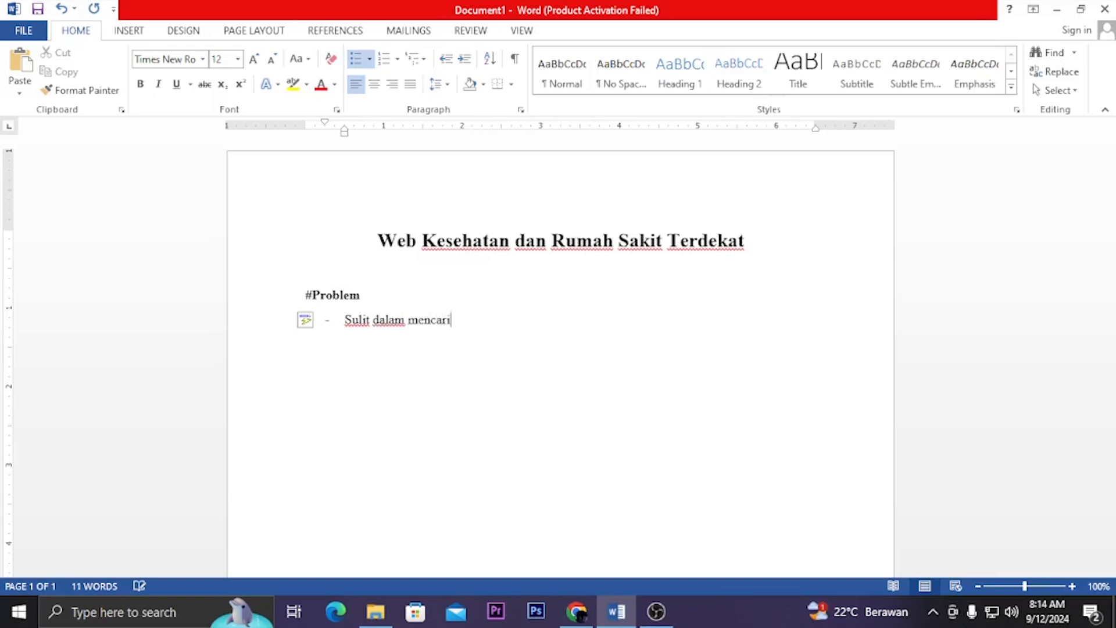
type(" informasi rumah sakit ")
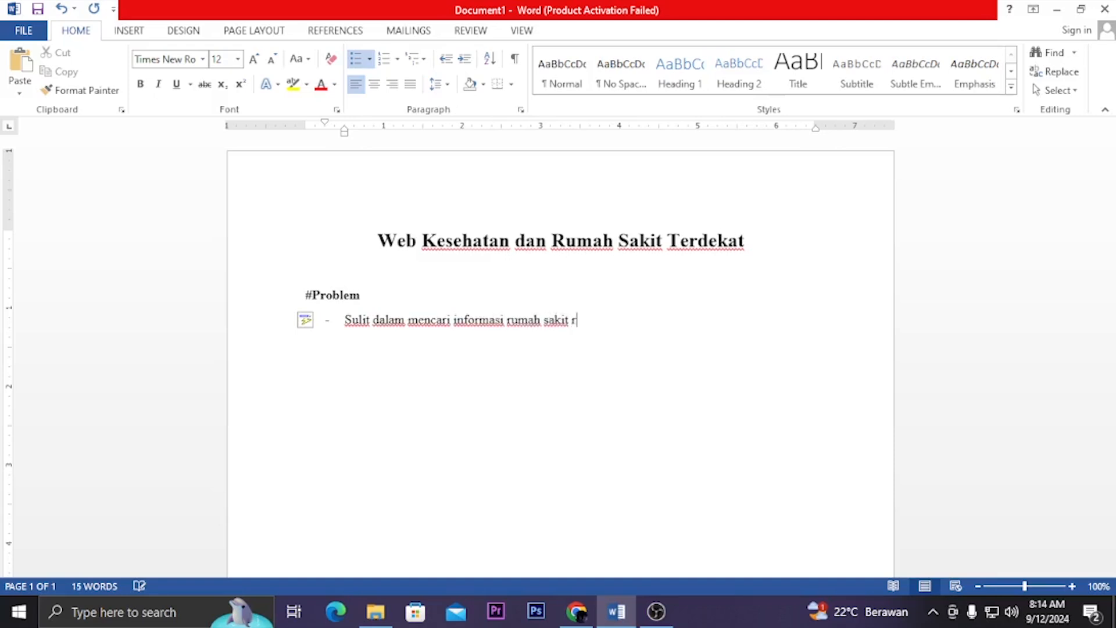
type("terdekat")
Complete the first list item with "informasi rumah sakit terdekat" and start a second item
key("BackSpace")
key("BackSpace")
key("BackSpace")
type("kat")
key("Return")
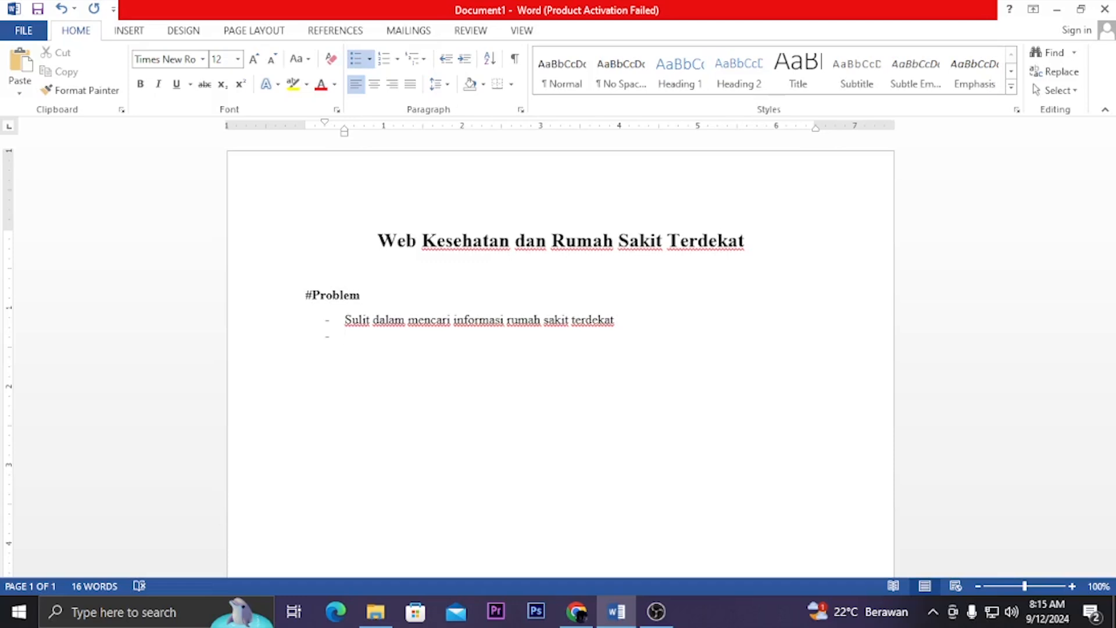
Begin the second list item with "Ketika menemukan rumah sakit terdekat namun tidak"
type("Ketik")
type("a")
type(" menc")
type("mukan ")
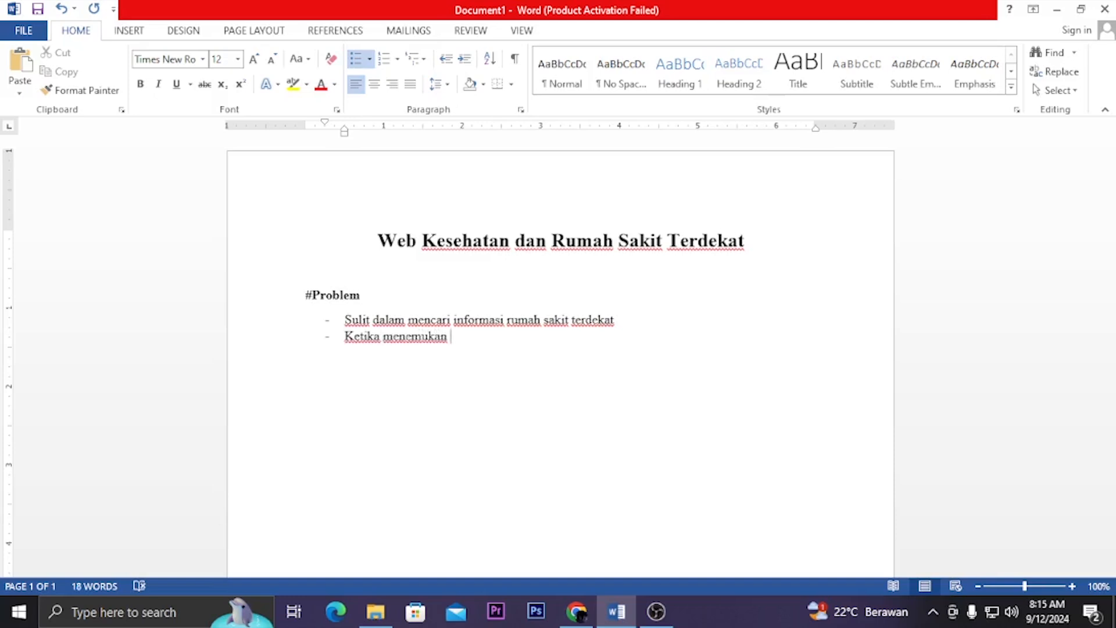
type("rumah sakit terdeat")
key("BackSpace")
key("BackSpace")
type("kat")
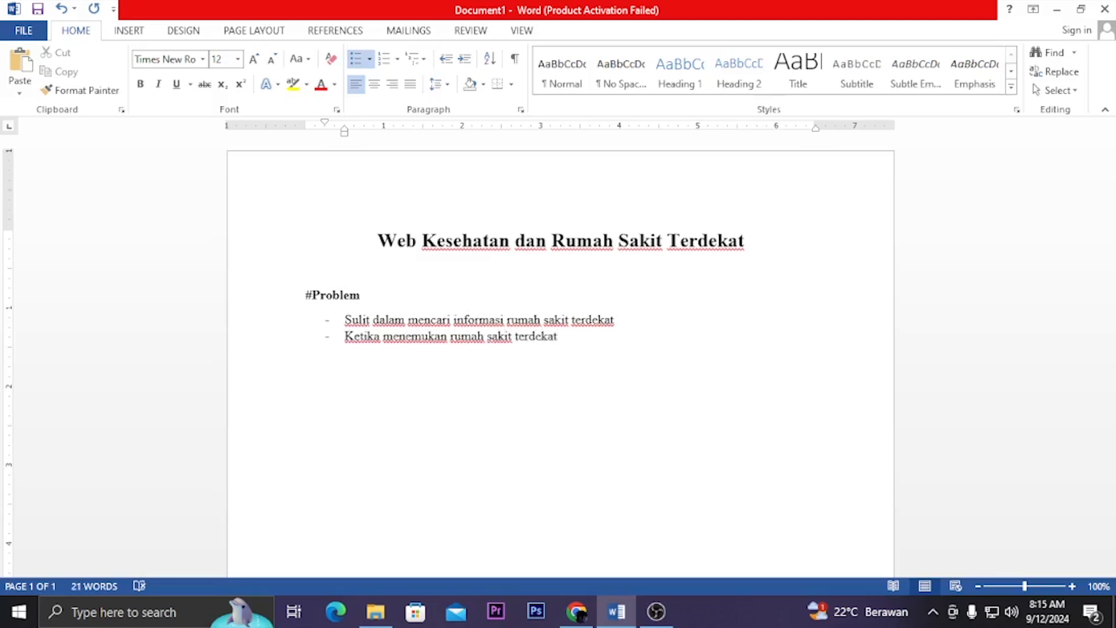
type(" namun tiak")
key("BackSpace")
key("BackSpace")
type("dak ")
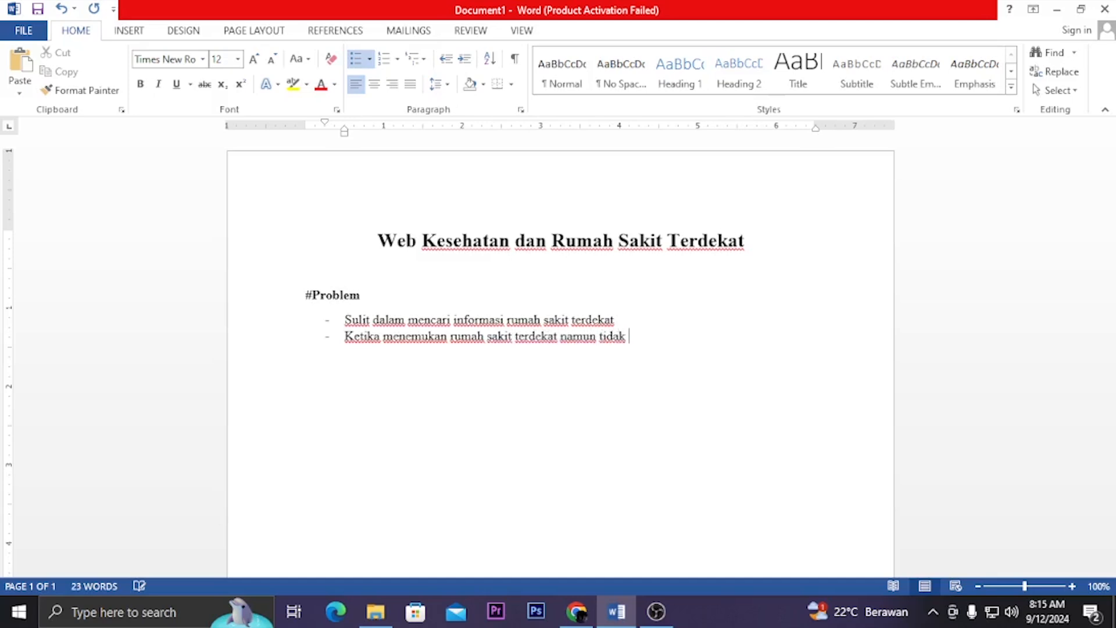
type("sesuai dengan hasil diingunkan")
Continue the second list item with "sesuai dengan hasil diinginkan"
key("BackSpace")
key("BackSpace")
key("BackSpace")
key("BackSpace")
key("BackSpace")
type("inkan")
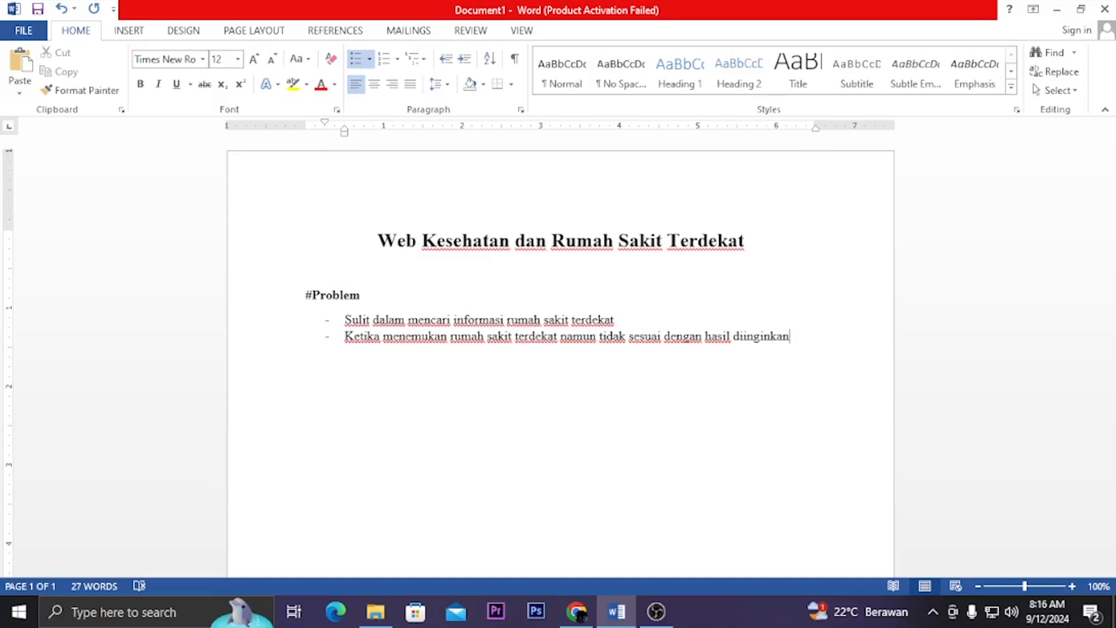
Finish the second list item with "dan kurangnya informasi tentang jumlah biaya pemeriksaan" and start a third item
type("dan")
type("kuran")
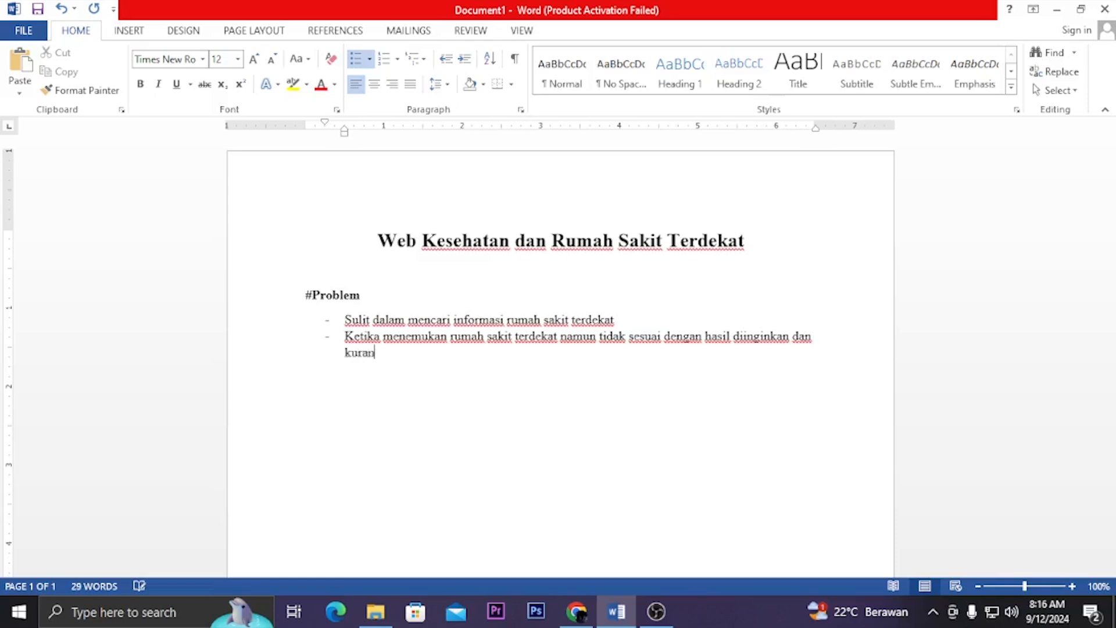
type("gnya informasi ")
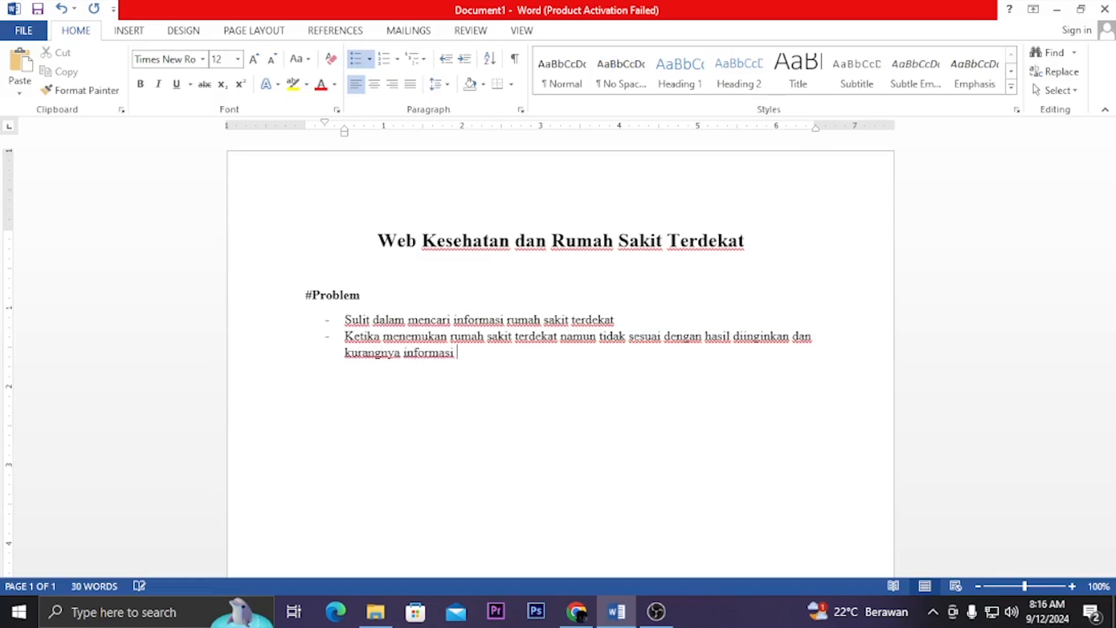
type("tentang jumlah ")
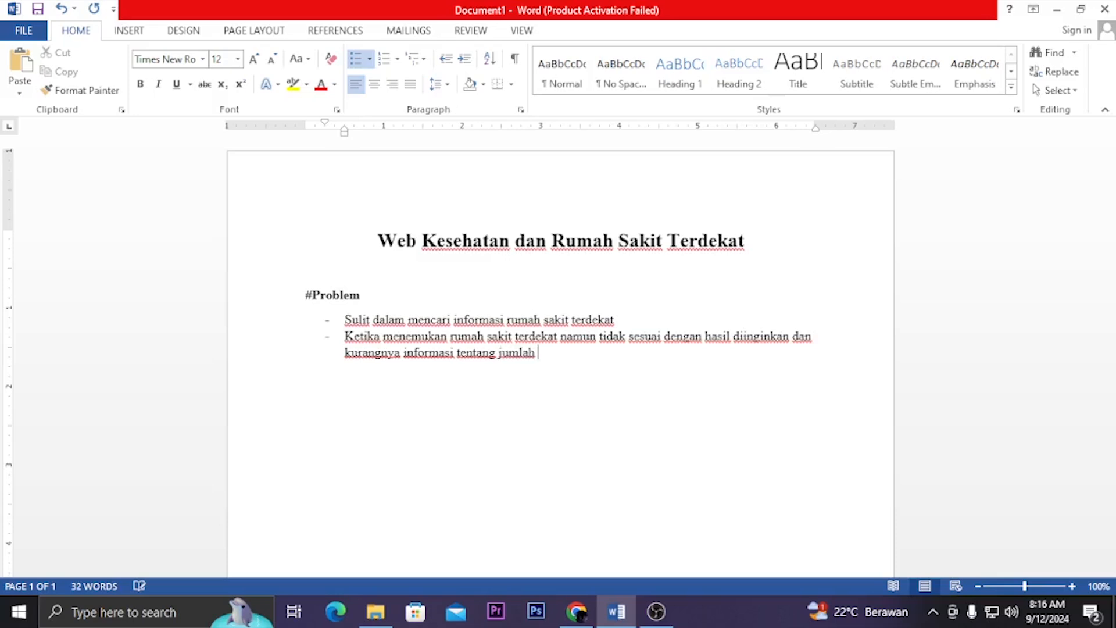
type("biaya")
type(".")
key("BackSpace")
type("pemerika")
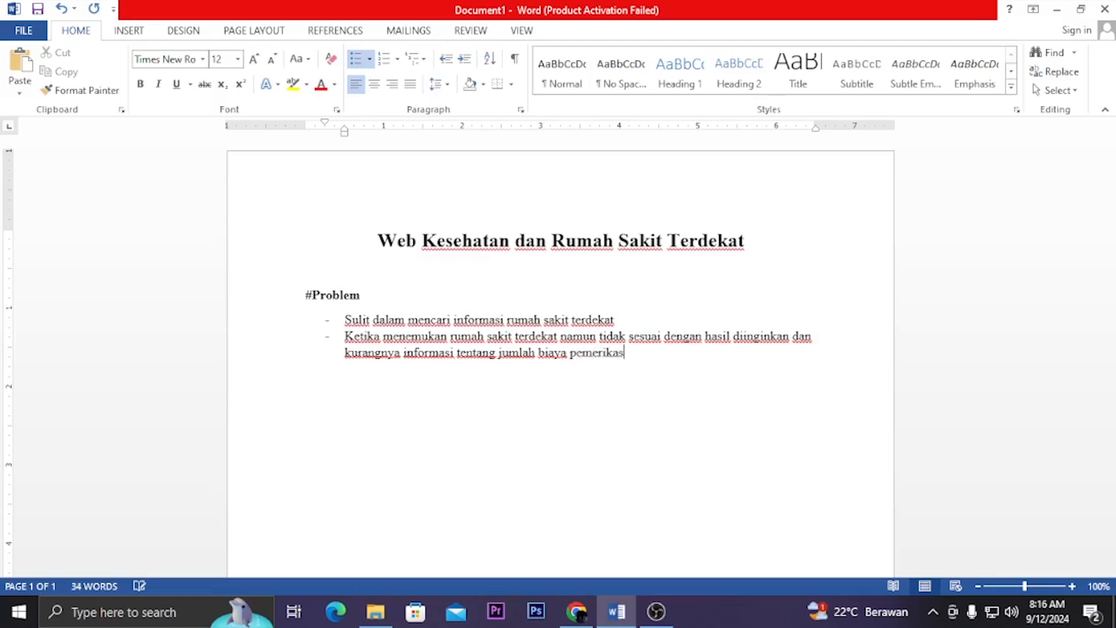
key("BackSpace")
type("saaa")
key("BackSpace")
type("n")
key("Return")
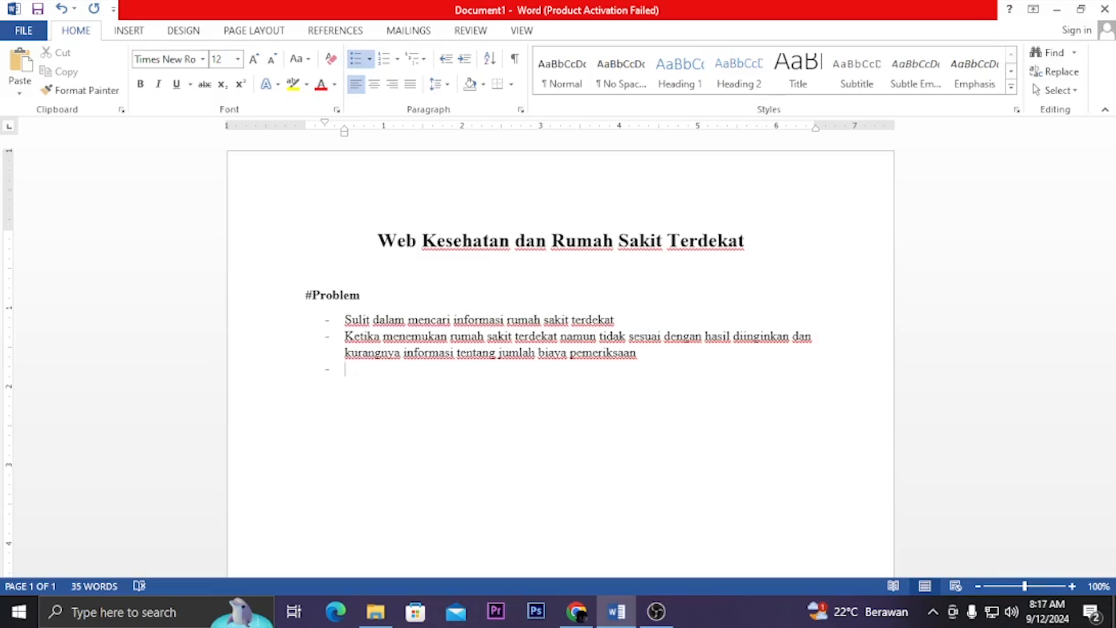
Begin the third list item with "Tidak menerima pelayanan pasien"
type("Tidak menerima pelyanan")
key("BackSpace")
key("BackSpace")
key("BackSpace")
key("BackSpace")
key("BackSpace")
type("alh")
key("BackSpace")
key("BackSpace")
type("yanan pasien")
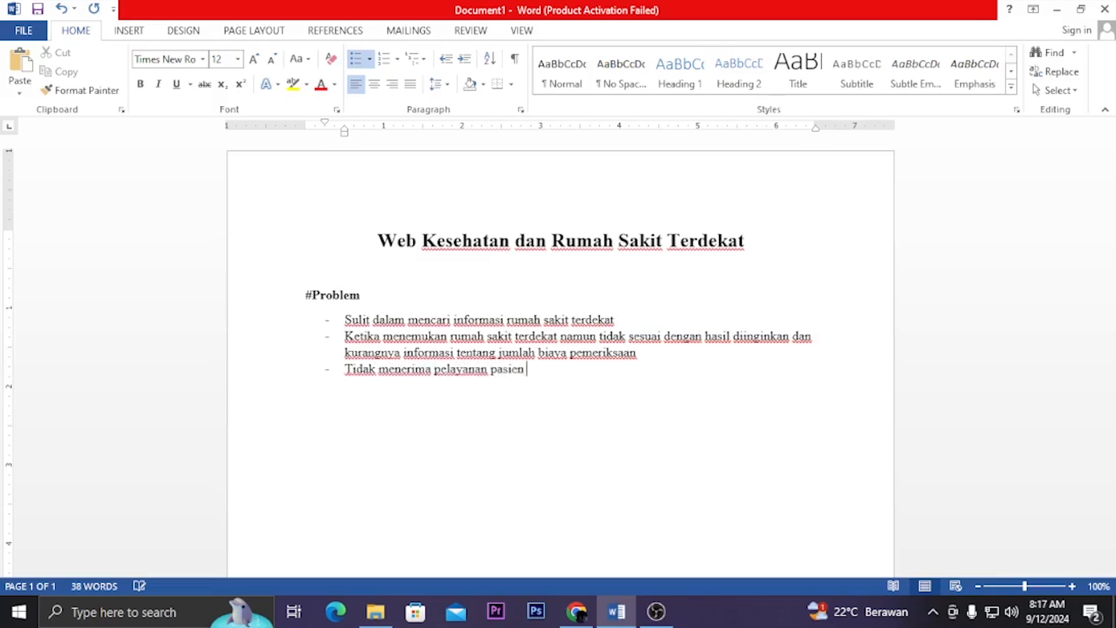
type(" khusus BP")
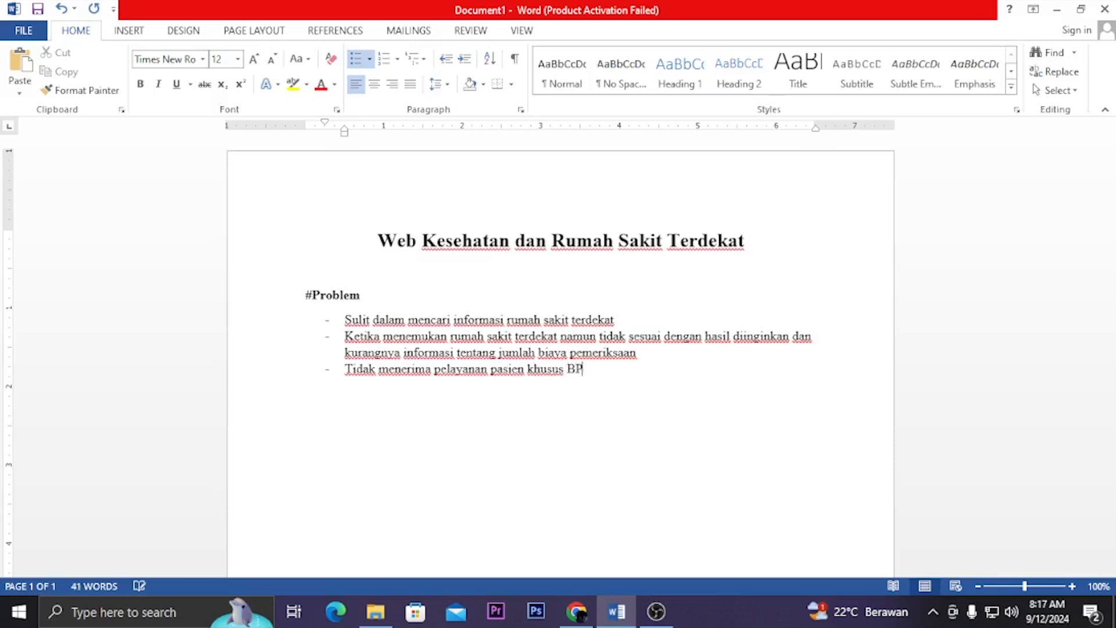
type("JS/KIS dirumah sakit ")
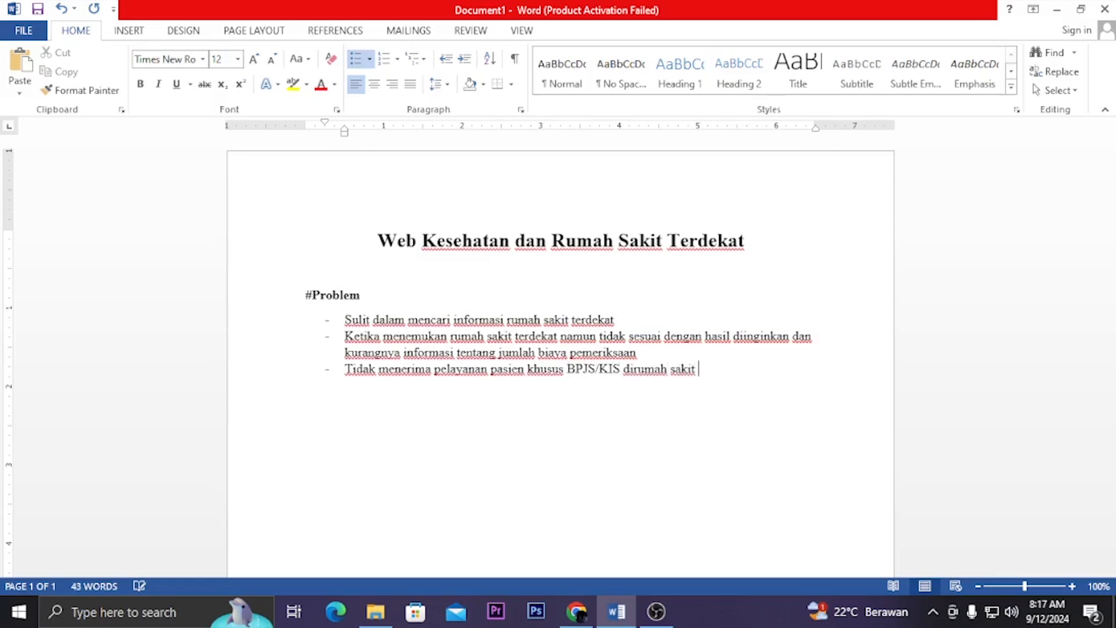
type("tersebut.")
Finish the third list item with "khusus BPJS/KIS dirumah sakit tersebut." and start a fourth item
key("Return")
Write the fourth list item "Perlatan rumah sakit yang kurang lengkap"
type("Perlat")
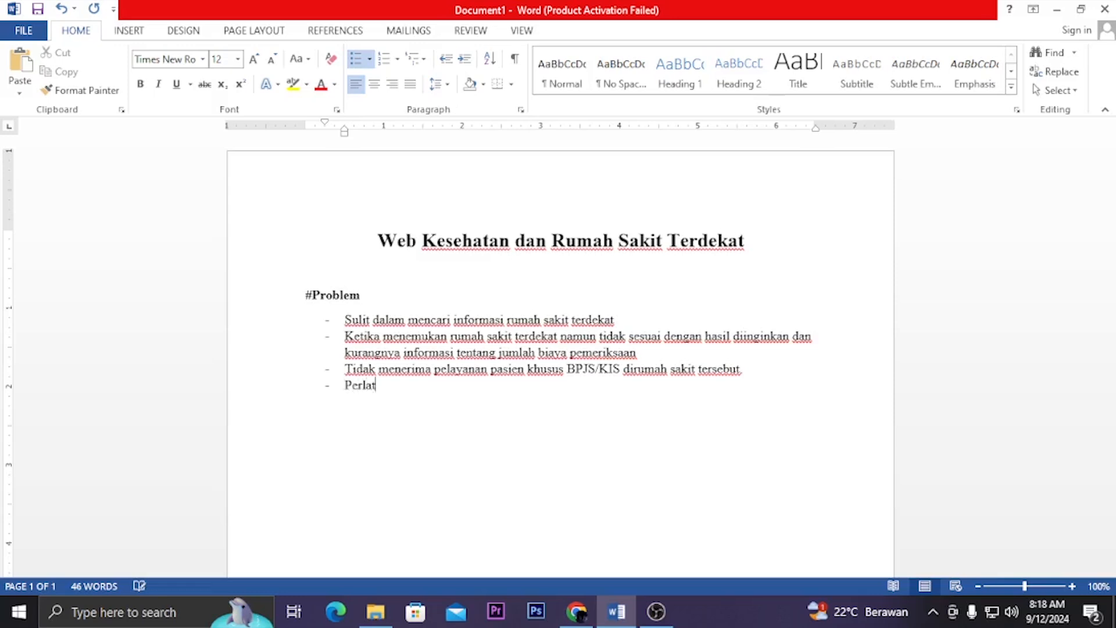
type("an rumah sakit ")
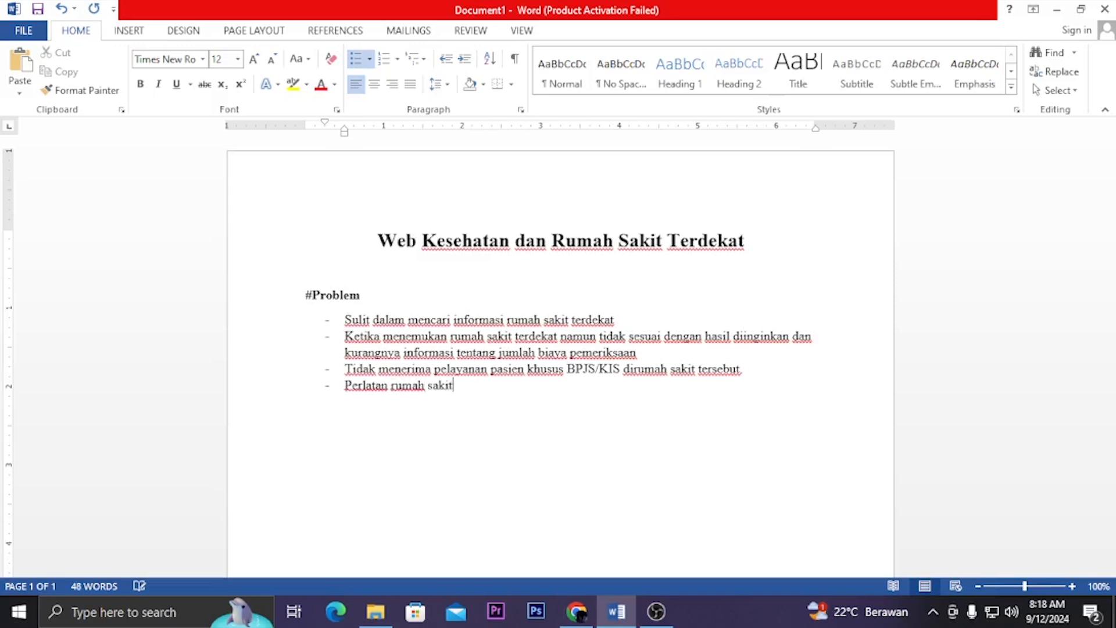
type("yang kurang lengkap")
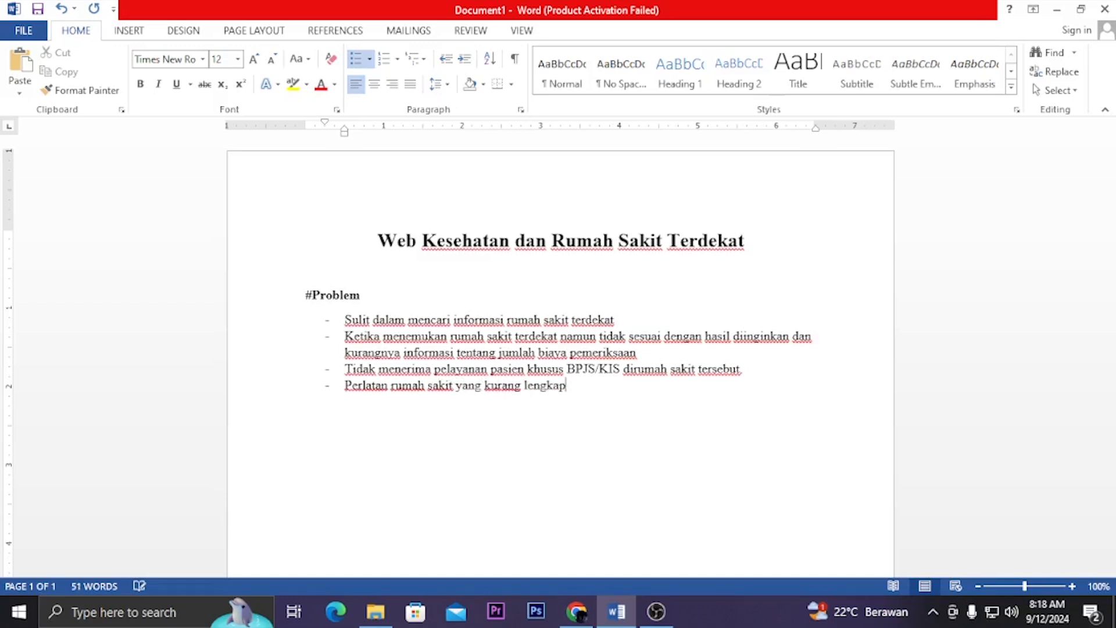
Insert "/klinik" after "sakit" in the fourth item, end it with a period, and start an unbulleted line below
key("Left")
key("Left")
key("Left")
key("Left")
key("Left")
key("Left")
key("Left")
key("Left")
key("Left")
key("Left")
key("Left")
key("Left")
key("Left")
key("Left")
key("Left")
key("Left")
key("Left")
key("Left")
key("Left")
type("/klinik")
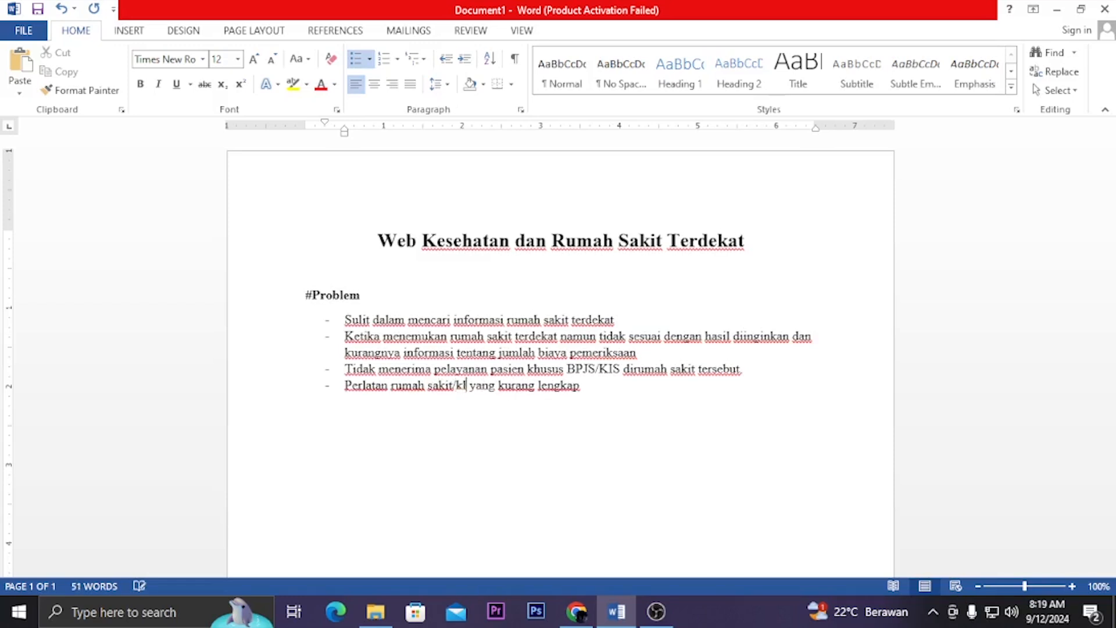
left_click(629, 382)
key("Return")
key("BackSpace")
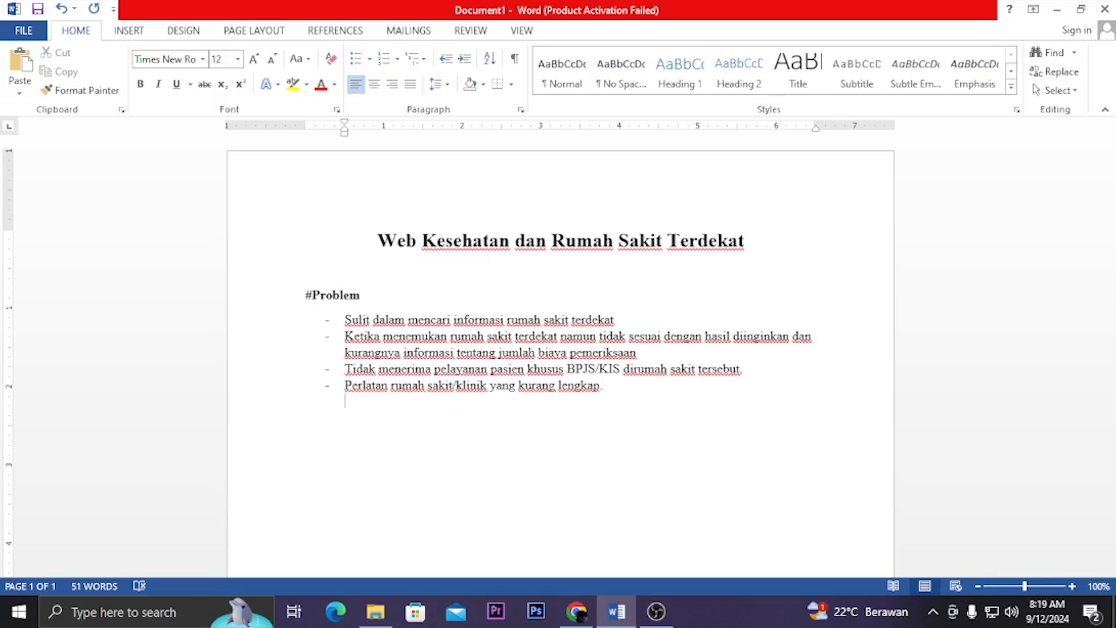
Add the bold heading "#User" below the problem list and start a new line under it
key("BackSpace")
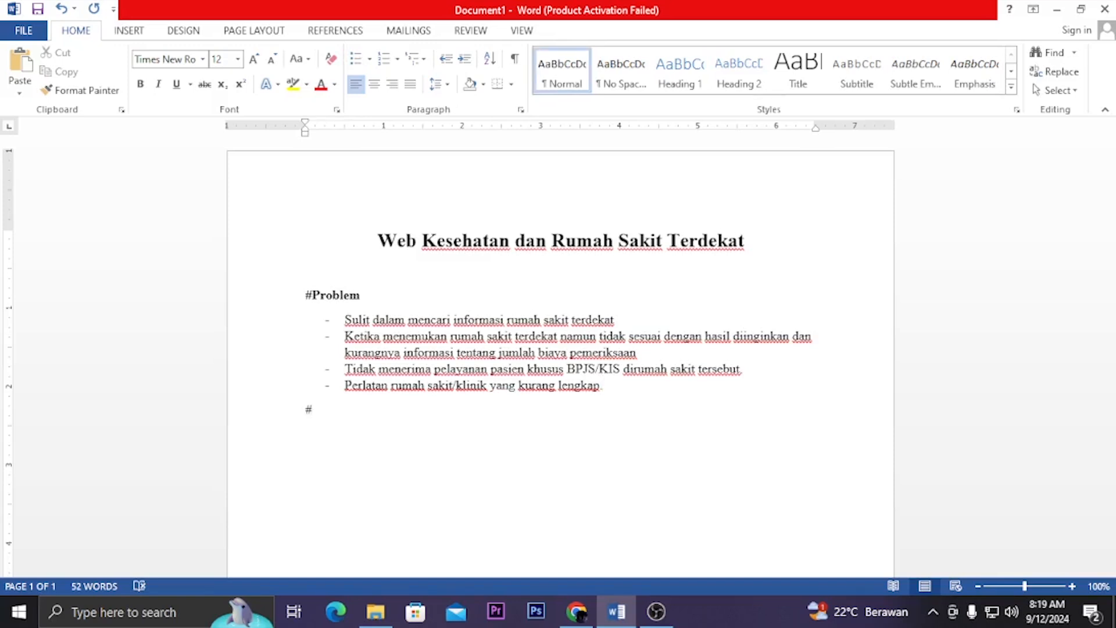
key("ctrl+b")
type("#")
type("User/")
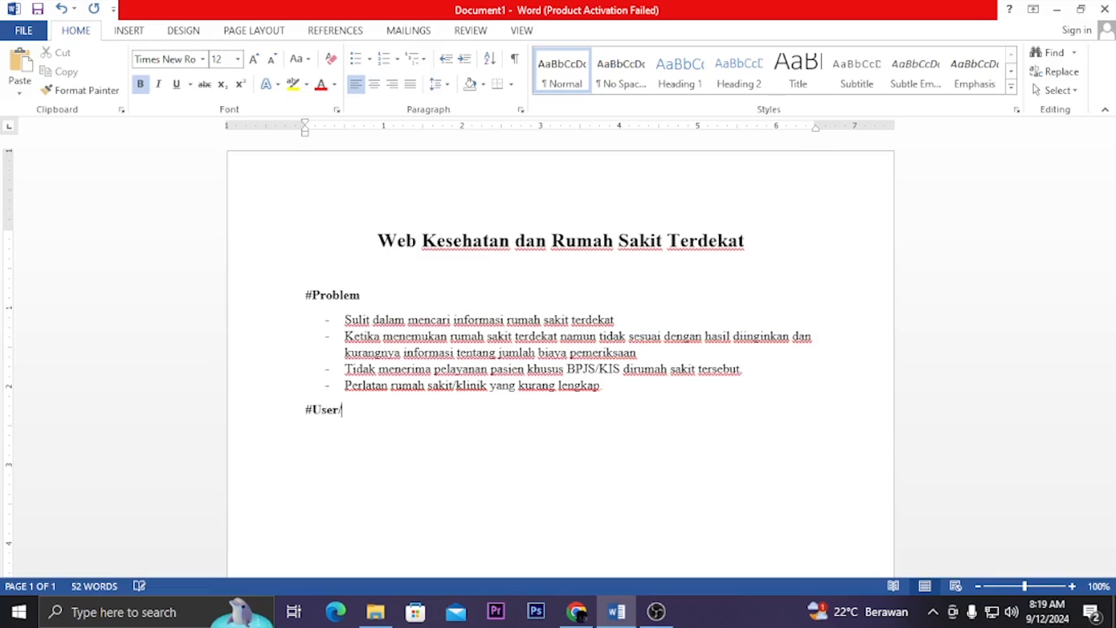
type("M")
key("BackSpace")
key("BackSpace")
key("Return")
Write the non-bold dashed list item "Semua Usia" under the #User heading and end the list
key("ctrl+b")
type("-")
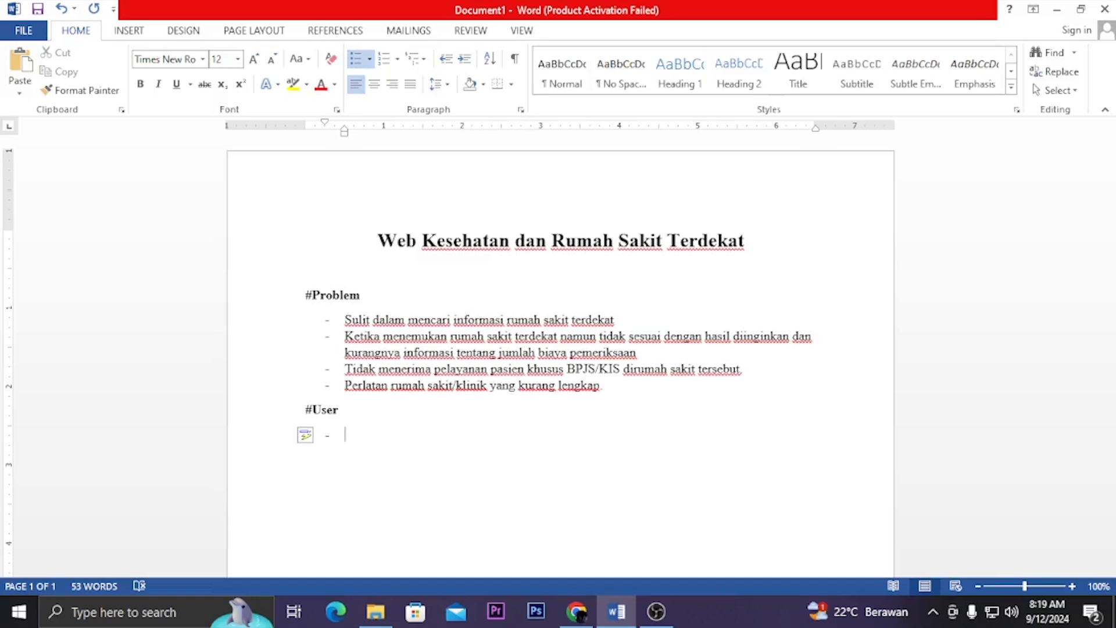
type("Semuai")
key("BackSpace")
type("Usia")
key("Return")
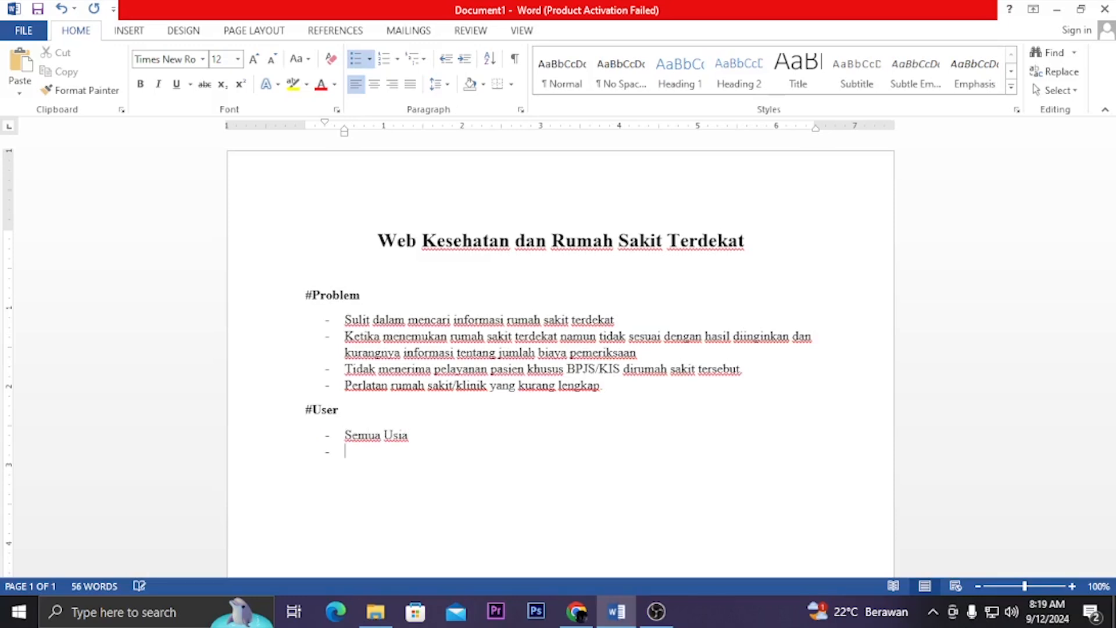
key("Return")
key("BackSpace")
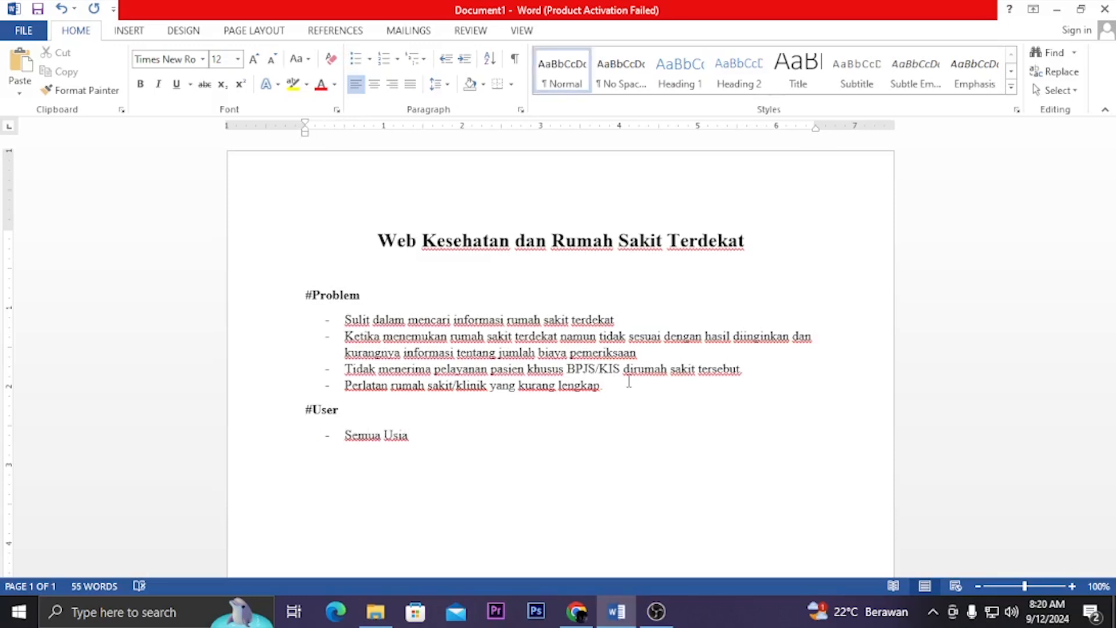
Add the bold heading "#Solutions" below an empty line and start a non-bold dashed list under it
key("Return")
key("ctrl+b")
type("Solutions")
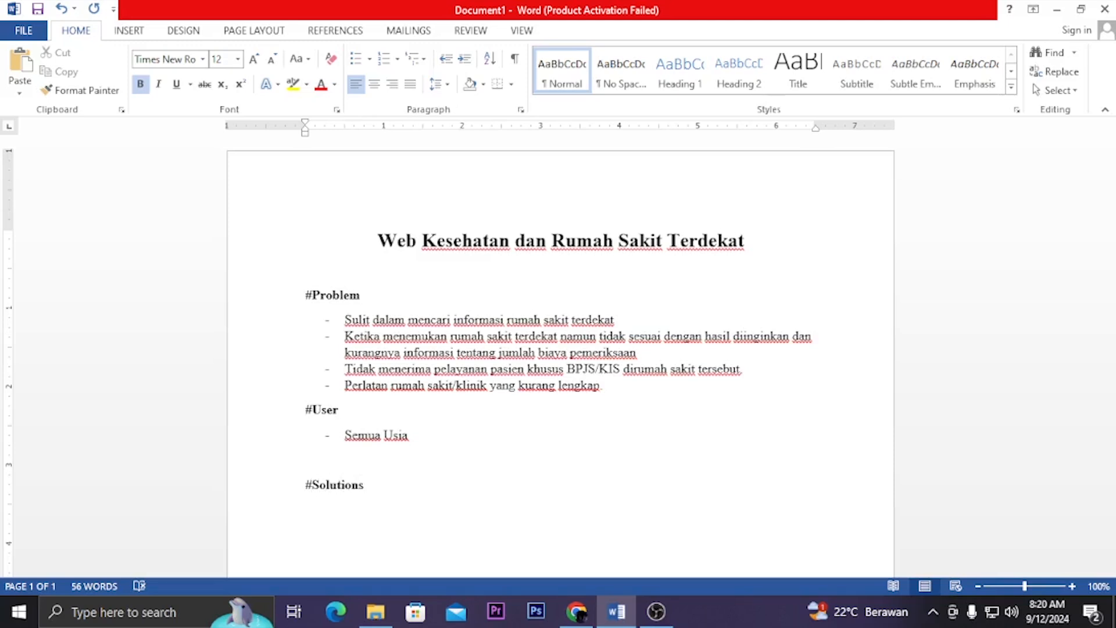
key("ctrl+b")
type("-")
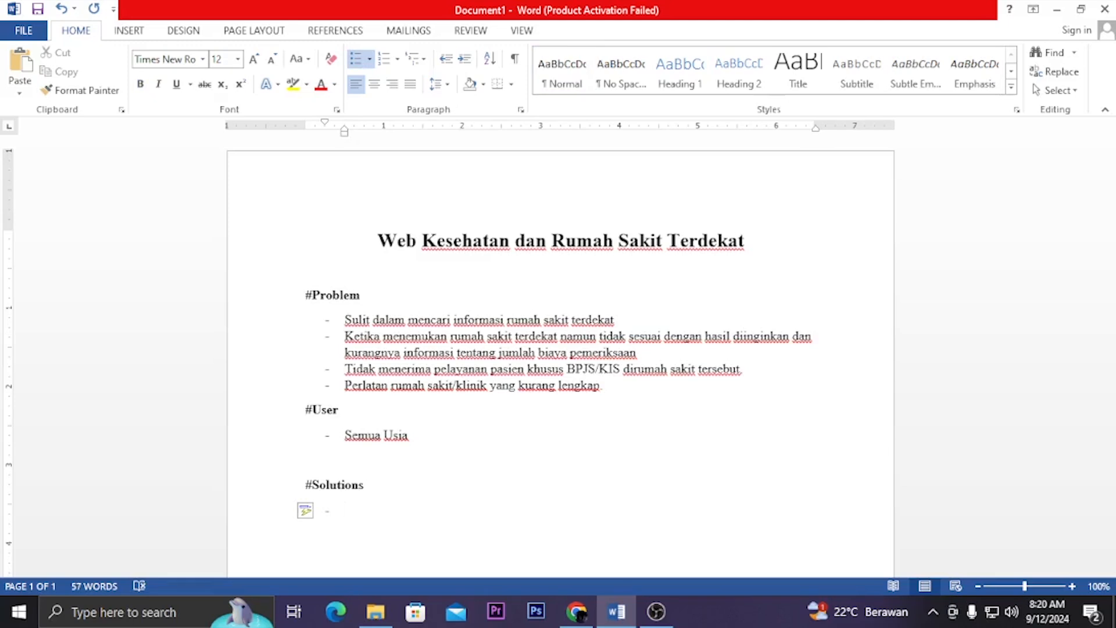
Begin the first #Solutions list item with "Memudahkan User"
type("Mudah")
key("BackSpace")
key("BackSpace")
key("BackSpace")
key("BackSpace")
key("BackSpace")
type("memudahkan")
key("BackSpace")
type("User ")
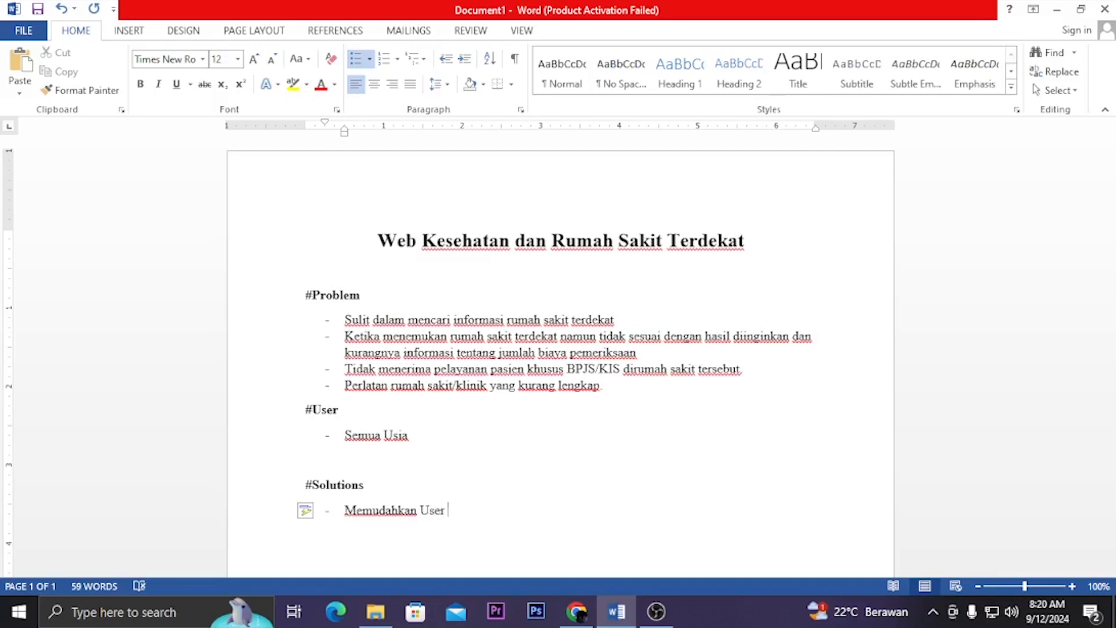
type("dalam mencari rumah sakit")
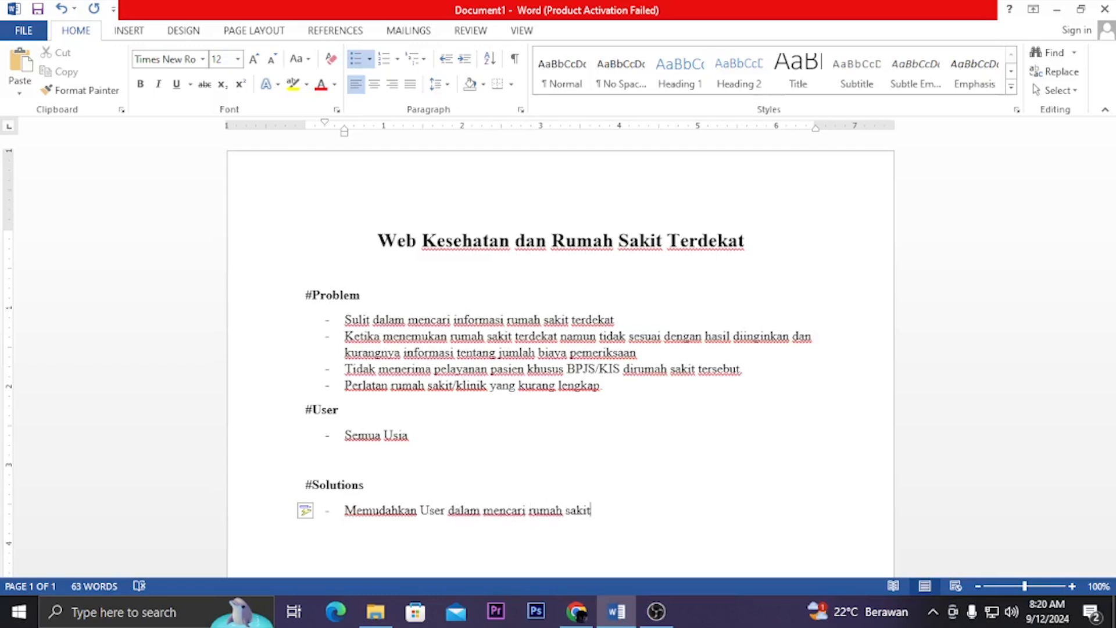
type(" ataupun kli")
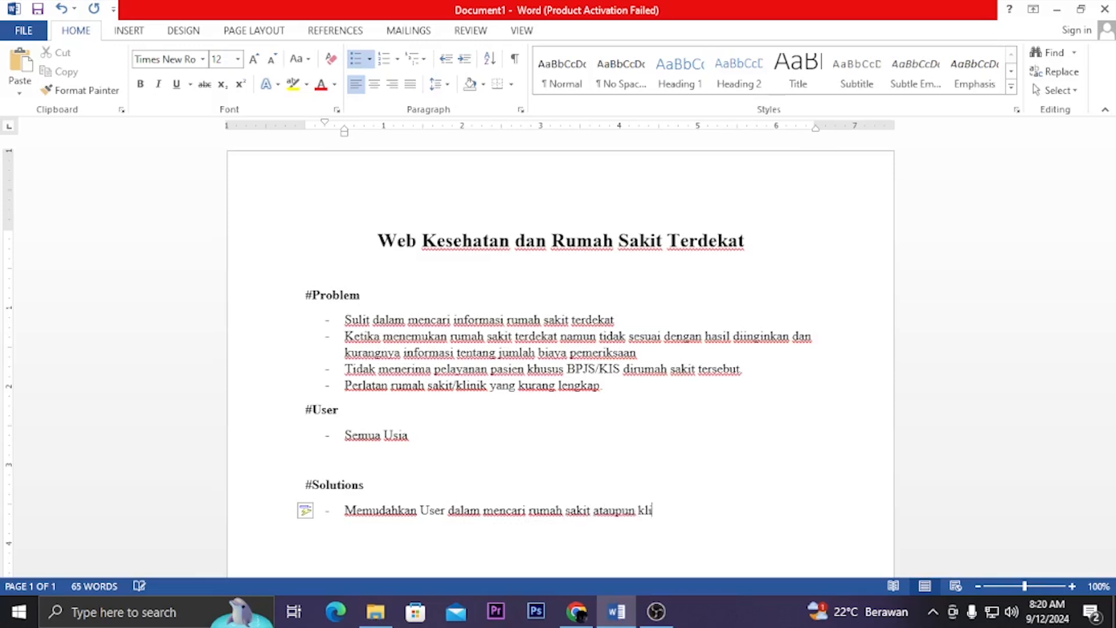
Finish the first #Solutions item with "dalam mencari rumah sakit ataupun klinik terdekat." and start a second item
type("nik terdekat.")
key("Return")
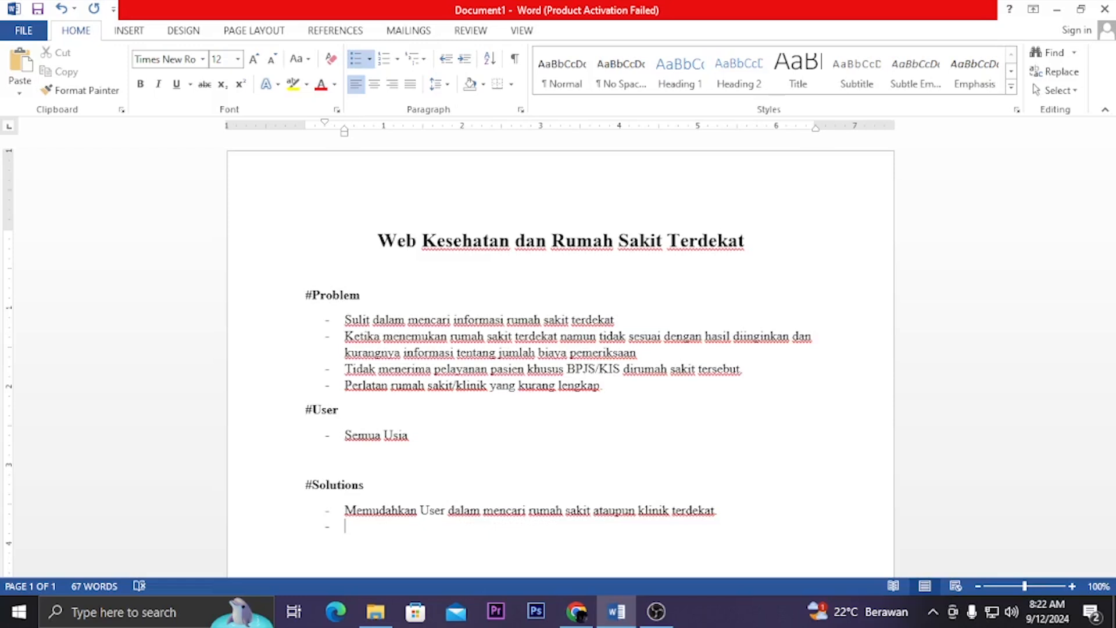
Begin the second #Solutions list item with "User bisa berdiskusi"
type("Bisa b")
key("BackSpace")
key("BackSpace")
key("BackSpace")
key("BackSpace")
key("BackSpace")
key("BackSpace")
type("User bias")
key("BackSpace")
key("BackSpace")
key("BackSpace")
type("sa berdiskusi")
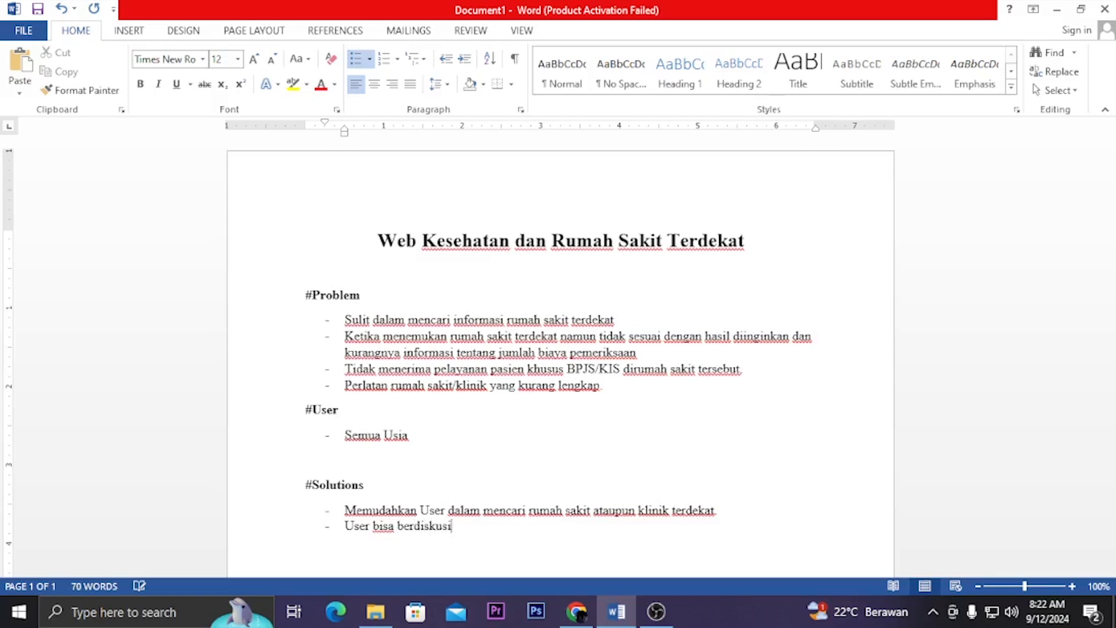
type(" dengan dopk")
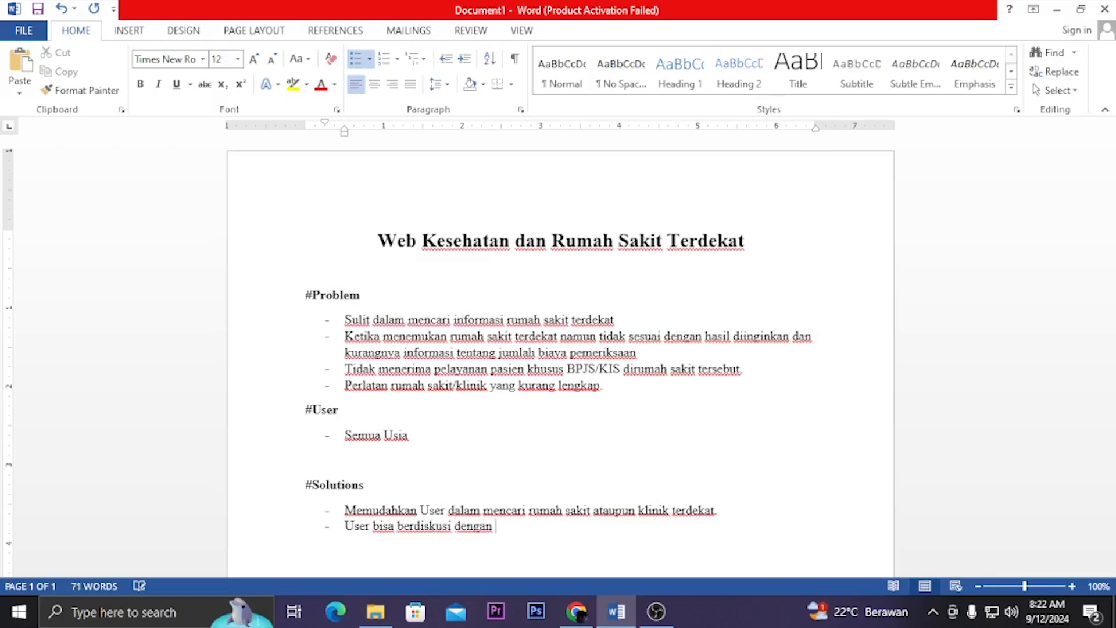
Continue the second #Solutions item with "dengan dokter atau pihak rumah sakit"
key("BackSpace")
key("BackSpace")
key("BackSpace")
type("okter atau pihak ")
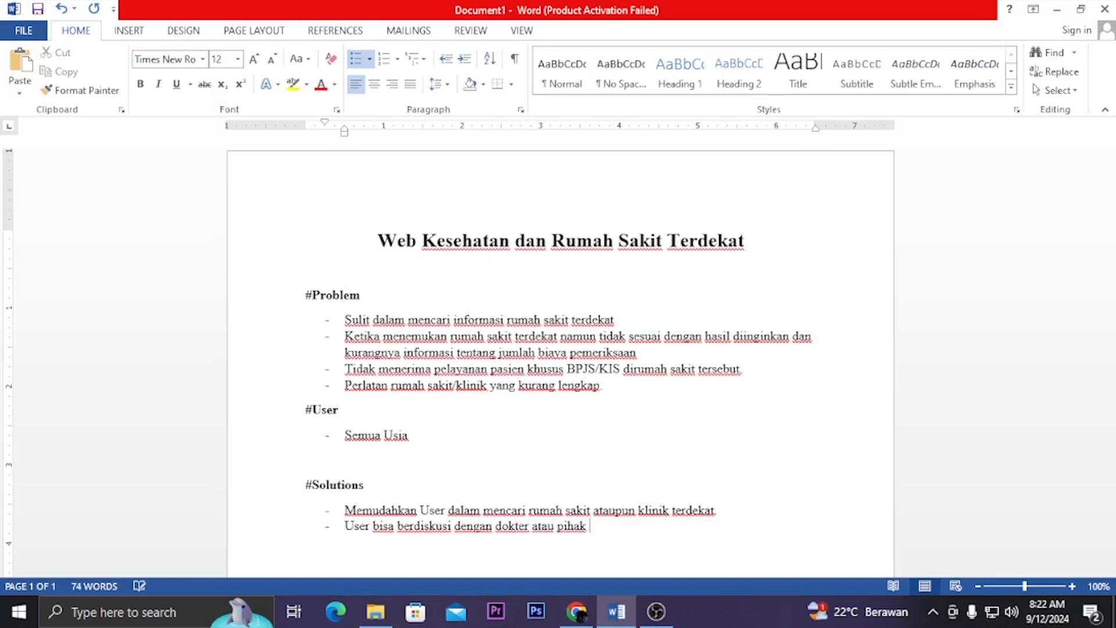
type("rumah sakit sbeelum")
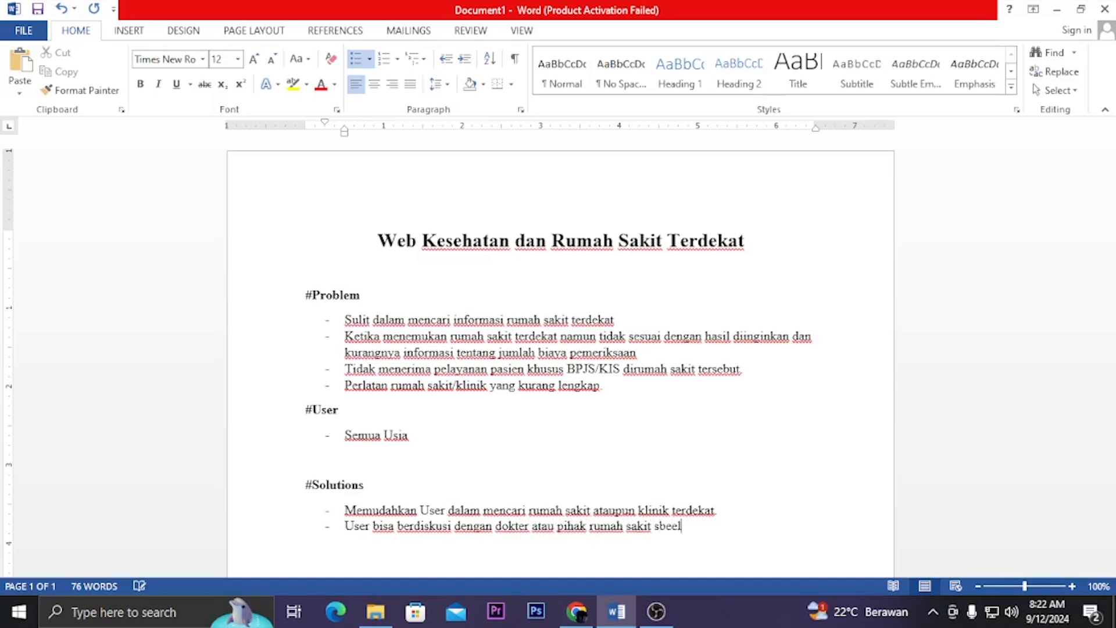
Continue the second #Solutions item with "sebelum melakukan pemeriksaan lebih lanjut"
key("BackSpace")
key("BackSpace")
key("BackSpace")
key("BackSpace")
key("BackSpace")
key("BackSpace")
key("BackSpace")
type("ebelum melakukan pe")
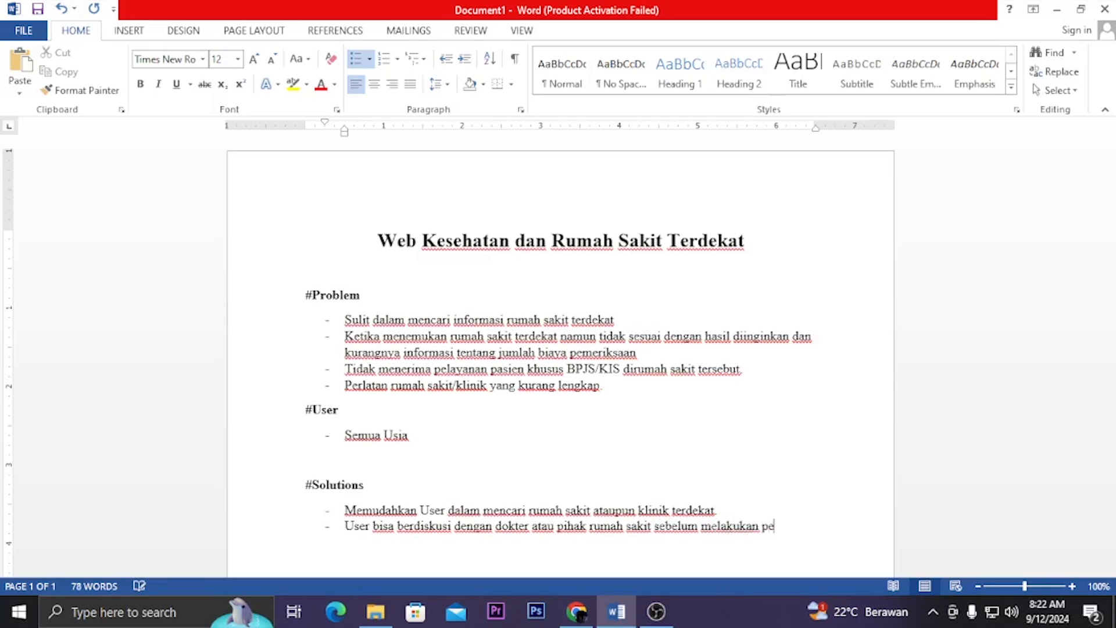
type("meriksaan lebih lanjut")
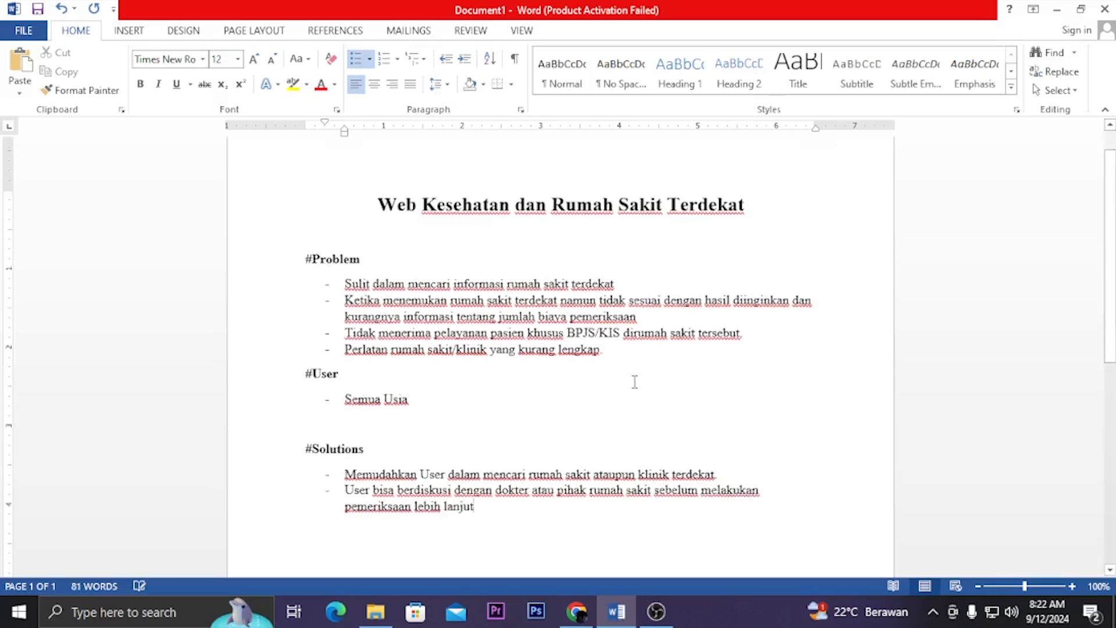
Continue the second #Solutions item with "serta memberikan jumlah biaya apabila melakukan"
scroll(634, 380, "down", 3)
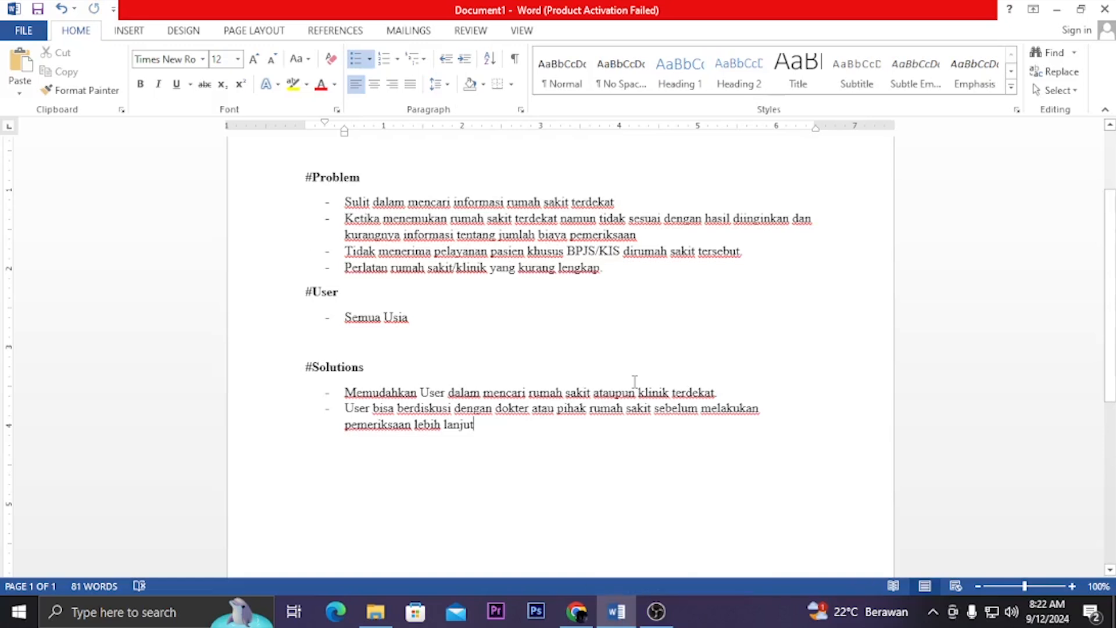
type("sert")
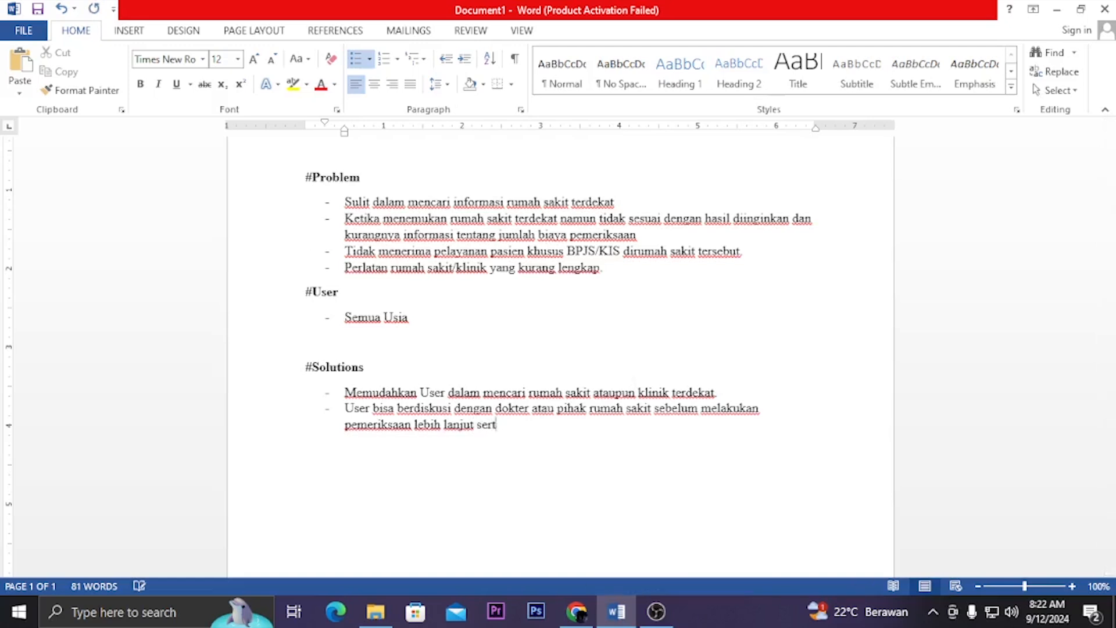
type("a memberikan ju")
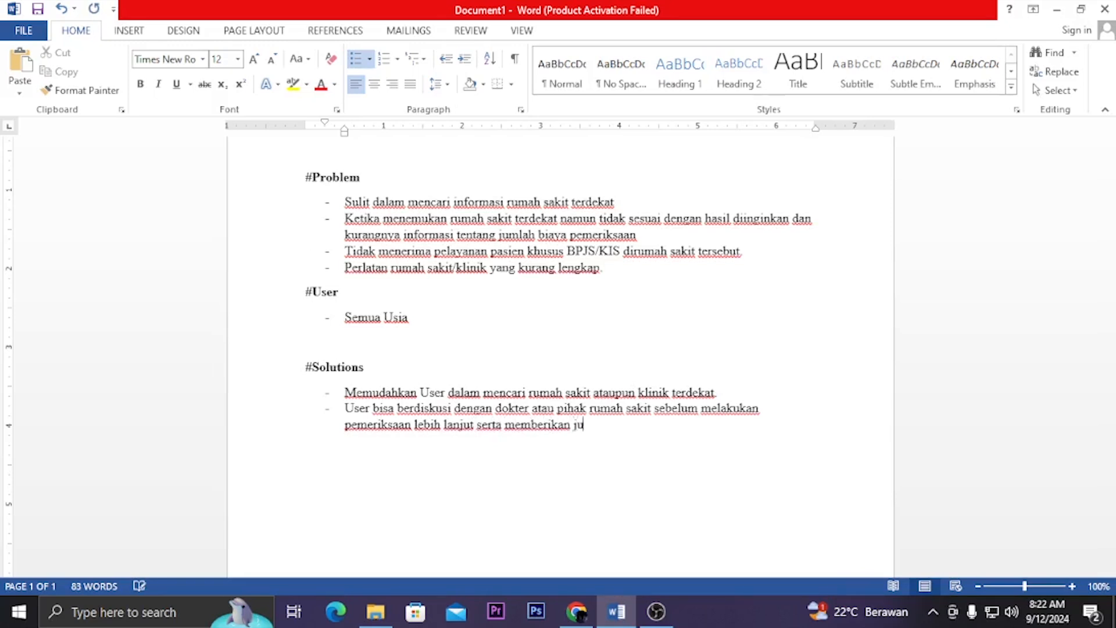
type("mlah biaya apapbil")
key("BackSpace")
key("BackSpace")
key("BackSpace")
key("BackSpace")
type("bila melku")
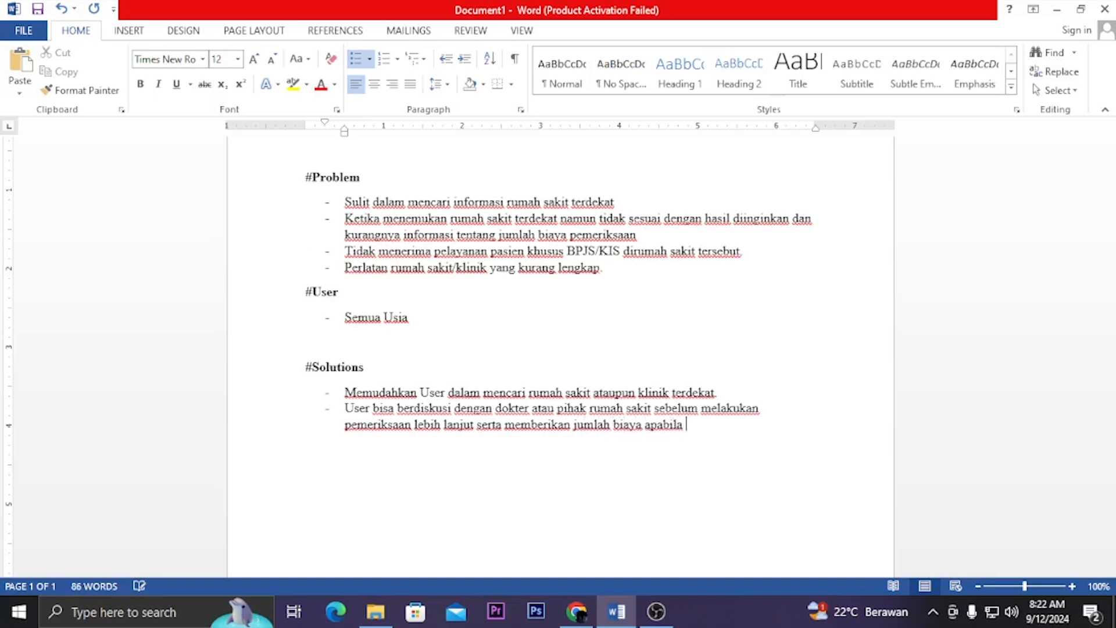
key("BackSpace")
key("BackSpace")
type("akukan")
Finish the second #Solutions item with "pemeriksaan langsung rumah sakit." and start a third item
type("pemeriksa")
type("an langsung")
type(" rumah sakit")
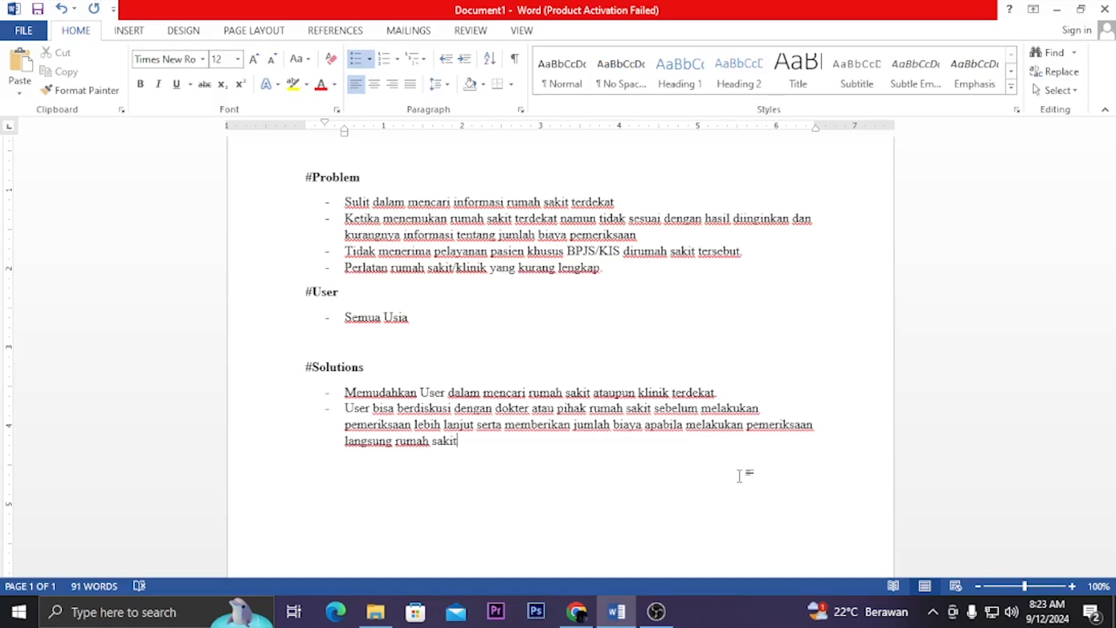
type(".")
key("Return")
Begin the third #Solutions list item with "Adanya informasi tentang rumah sakit"
type("adal")
key("BackSpace")
key("BackSpace")
type("anya ")
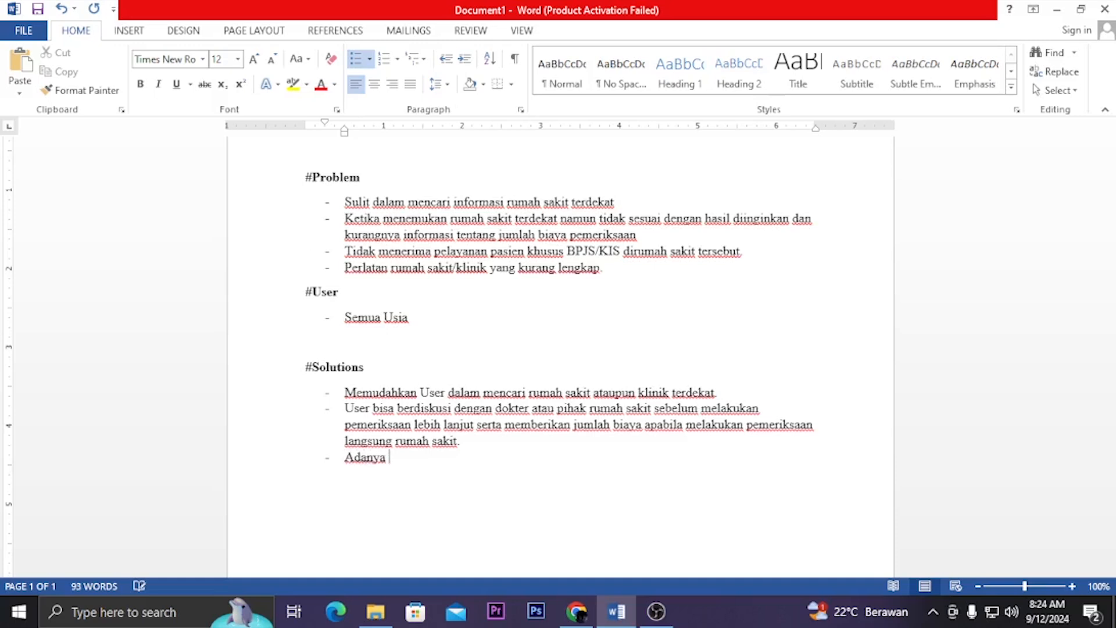
type("ino")
key("BackSpace")
type("formasi tentang rumah sakit")
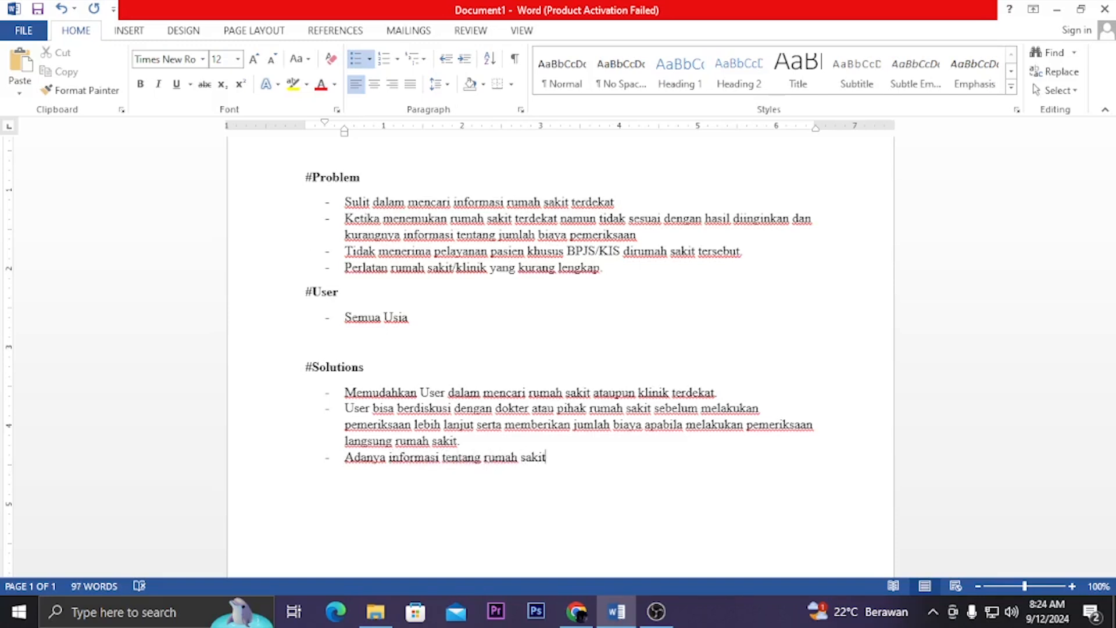
type(" yang menerima pelyanan")
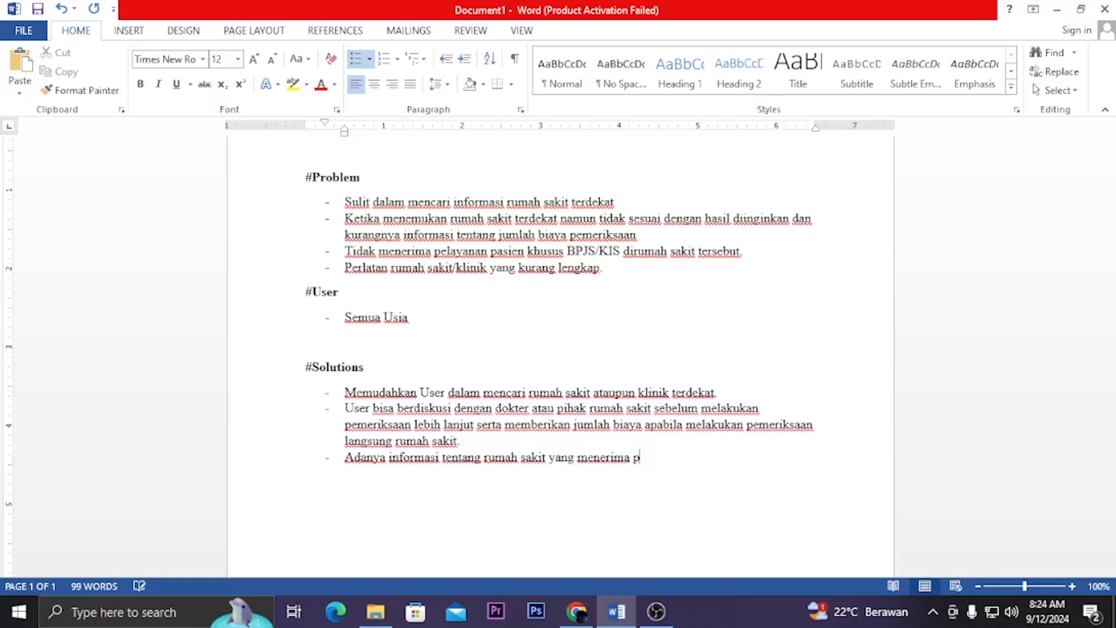
Continue the third #Solutions item with "yang menerima pelayanan"
key("BackSpace")
key("BackSpace")
key("BackSpace")
key("BackSpace")
key("BackSpace")
type("ayanan pa")
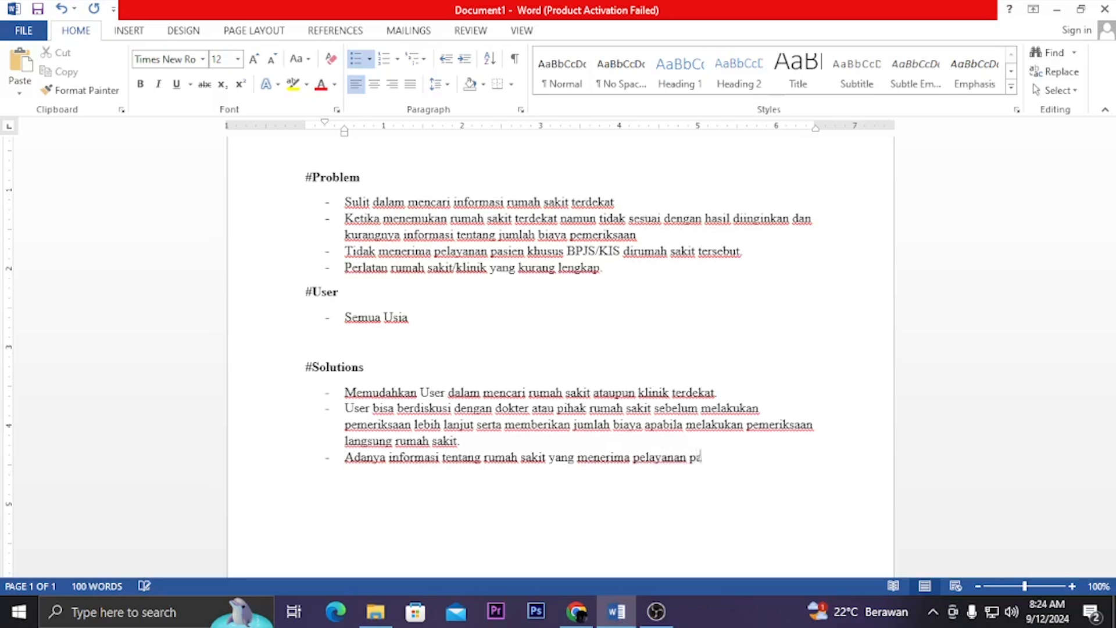
type("sien khusus BPJS")
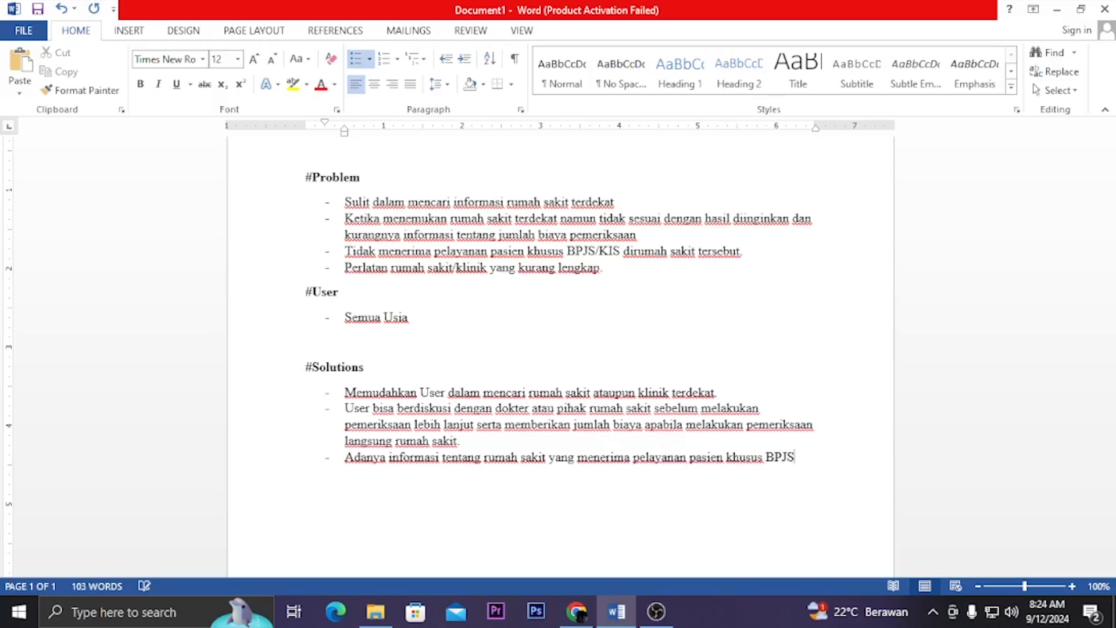
type("/KIS")
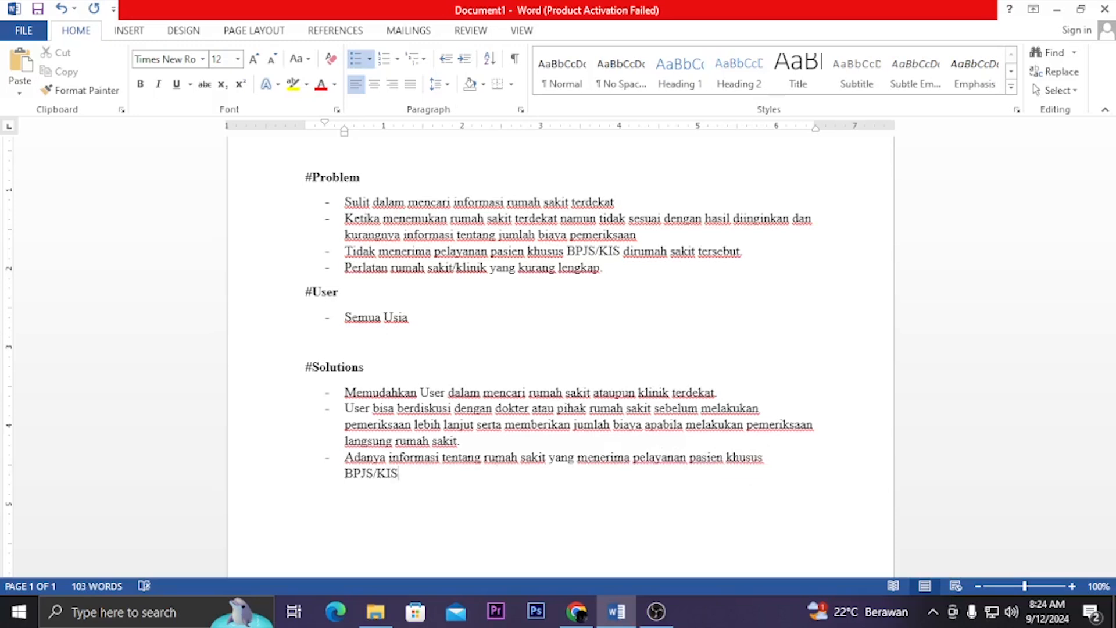
Finish the third #Solutions item with "pasien khusus BPJS/KIS" and start a fourth item
key("Return")
type("memberikan")
key("BackSpace")
key("BackSpace")
key("BackSpace")
key("BackSpace")
key("BackSpace")
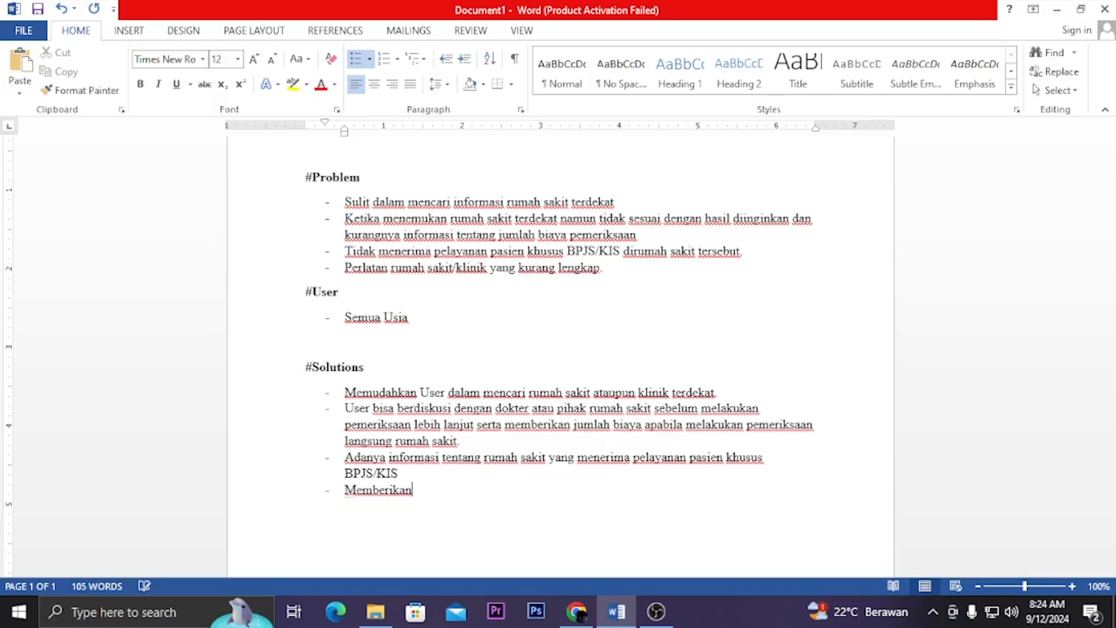
key("BackSpace")
key("BackSpace")
key("BackSpace")
key("BackSpace")
key("BackSpace")
key("BackSpace")
key("BackSpace")
Begin the fourth #Solutions list item with "Laman Web memberikan informasi"
type("L")
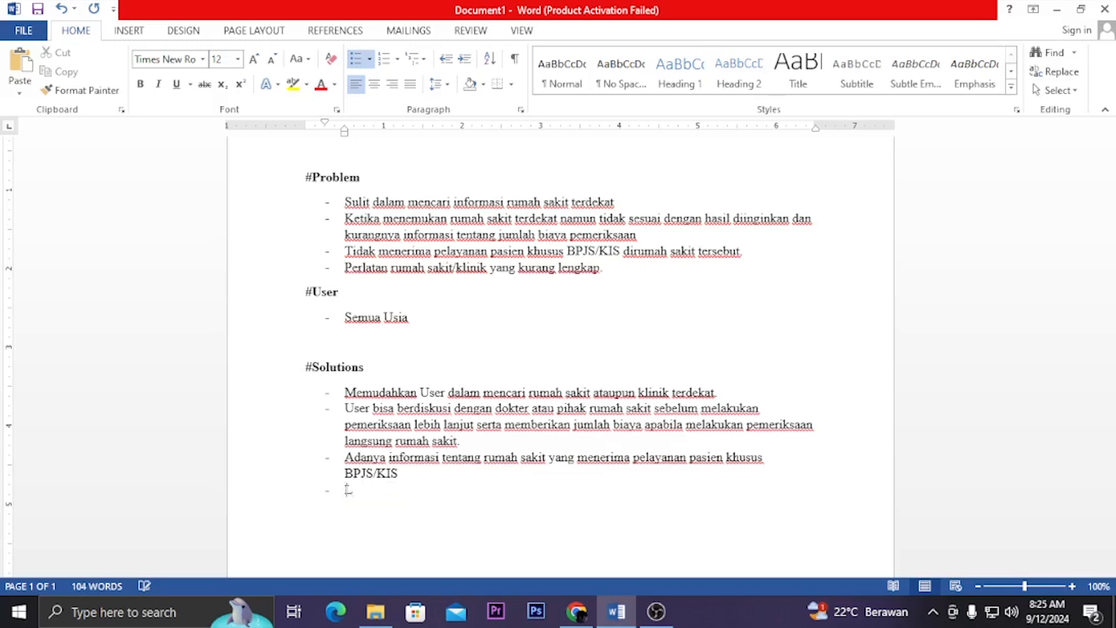
type("aman Web ")
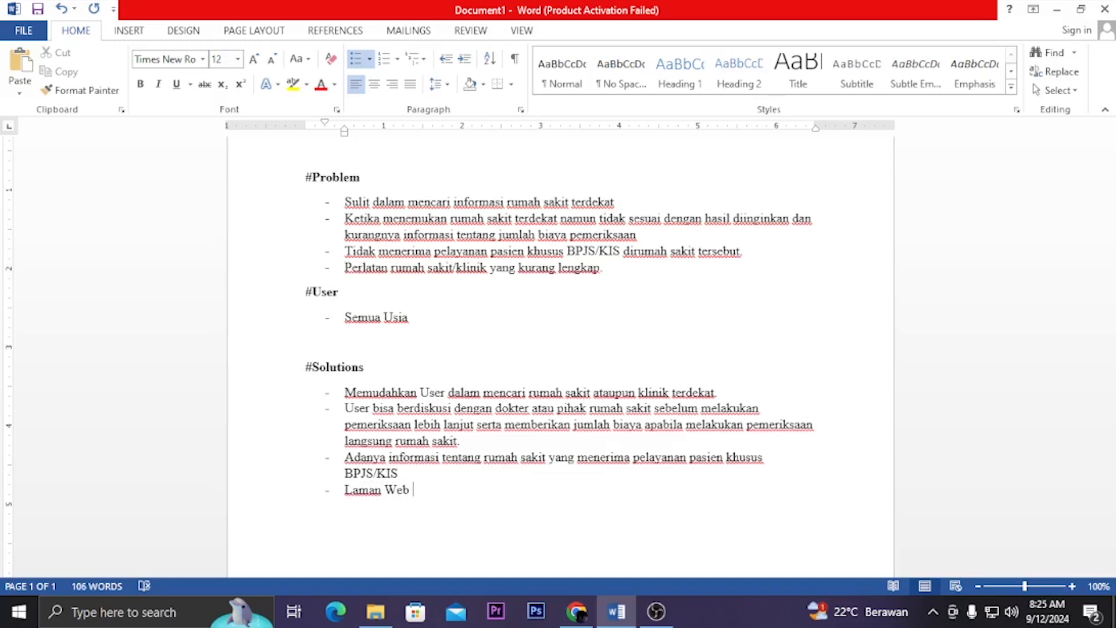
type("memberikan informasi tentang pe")
type("rlatan")
Continue the fourth #Solutions item with "tentang peralatan yang"
key("BackSpace")
key("BackSpace")
key("BackSpace")
key("BackSpace")
Finish the fourth #Solutions item with "ada sesuai kebutuhan pasien/user"
key("BackSpace")
type("alatan yang")
type(" d")
key("BackSpace")
type("yang ada")
key("BackSpace")
key("BackSpace")
key("BackSpace")
key("BackSpace")
key("BackSpace")
key("BackSpace")
key("BackSpace")
key("BackSpace")
type("ada sesuai kebutuhan pasien/user")
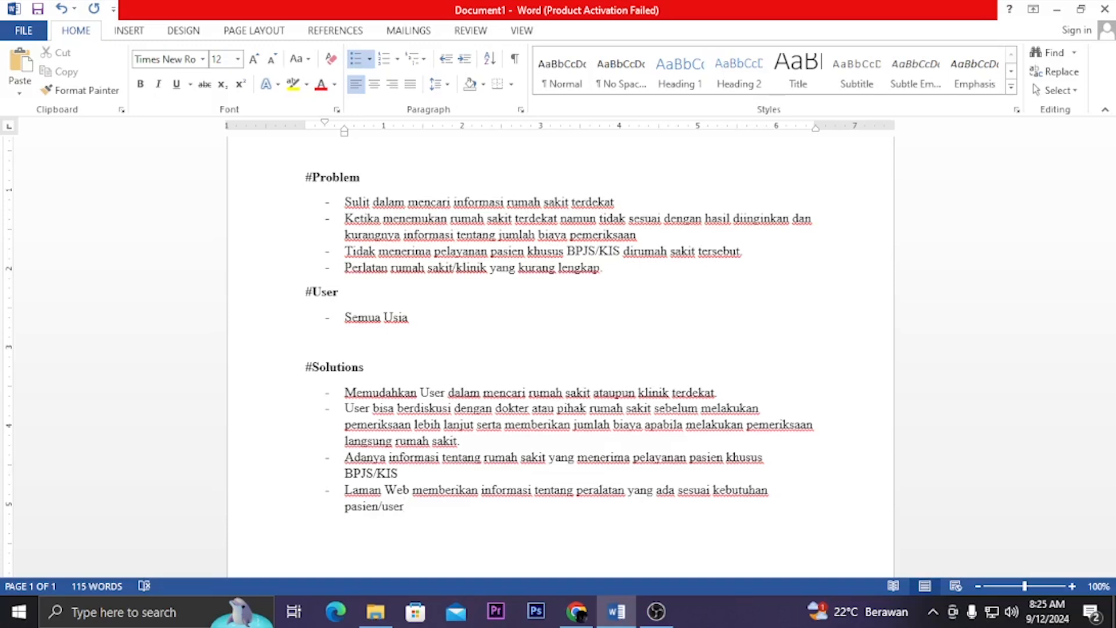
Delete the empty line above the #Solutions heading and start an unbulleted line below the last #Solutions item
left_click(374, 347)
key("BackSpace")
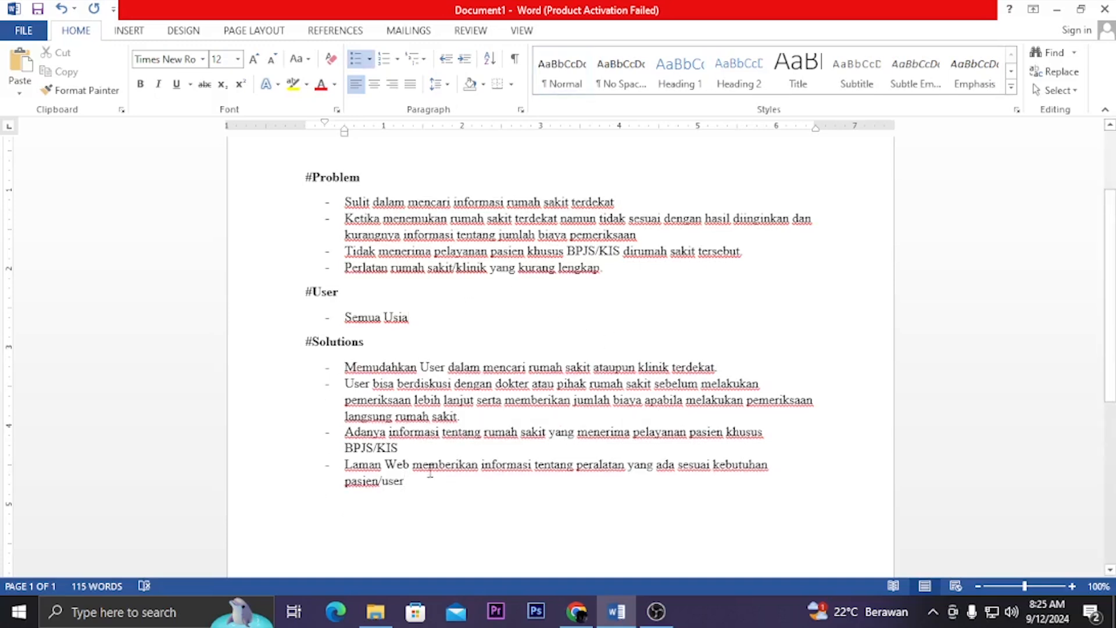
left_click(433, 484)
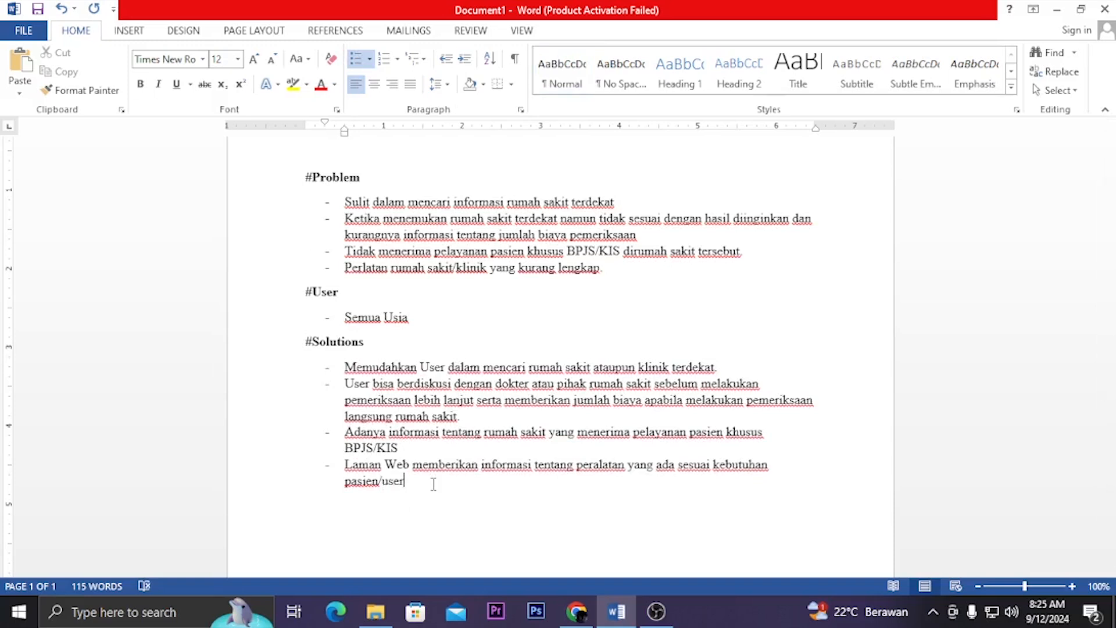
key("Return")
key("Return")
key("BackSpace")
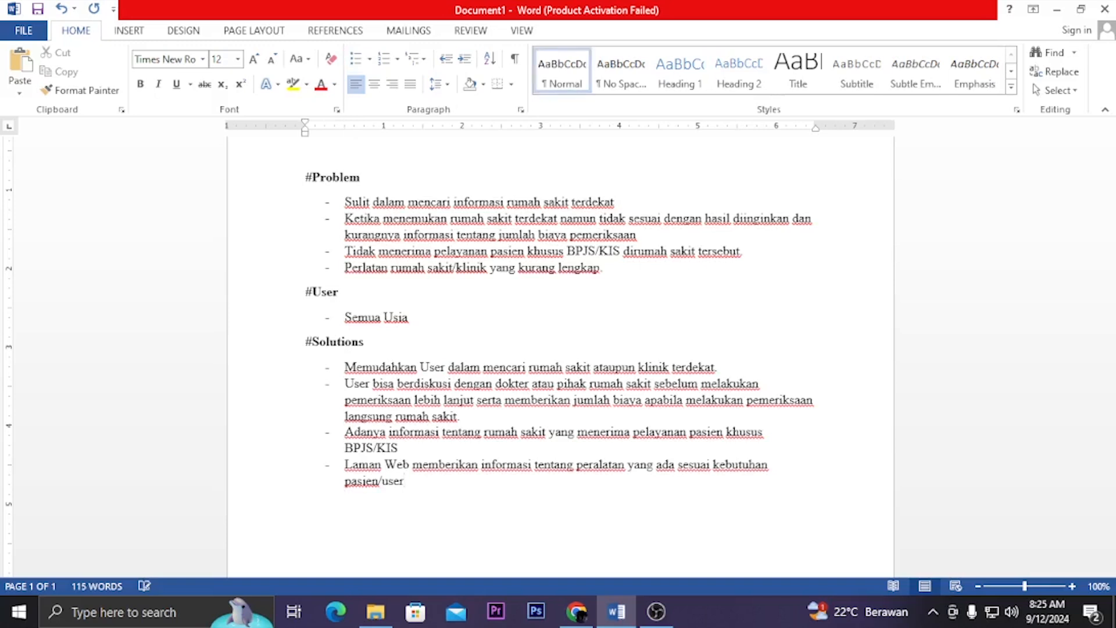
Add a bold "#Goals" heading below the #Solutions list and start a non-bold dashed list under it
type("#")
key("ctrl+b")
type("Goals")
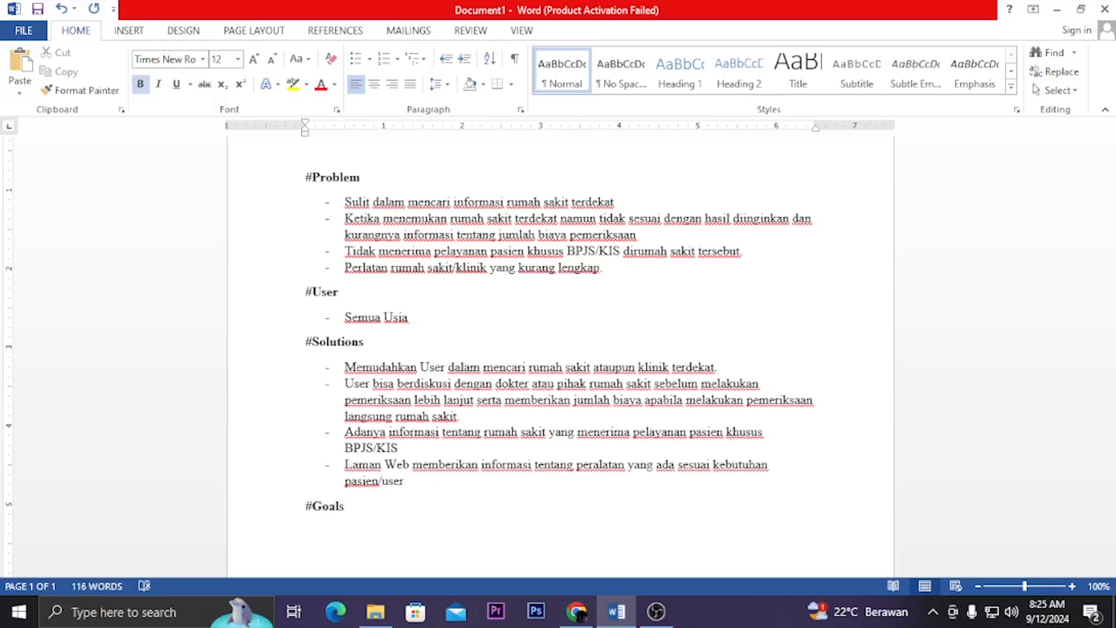
key("ctrl+b")
type("- K")
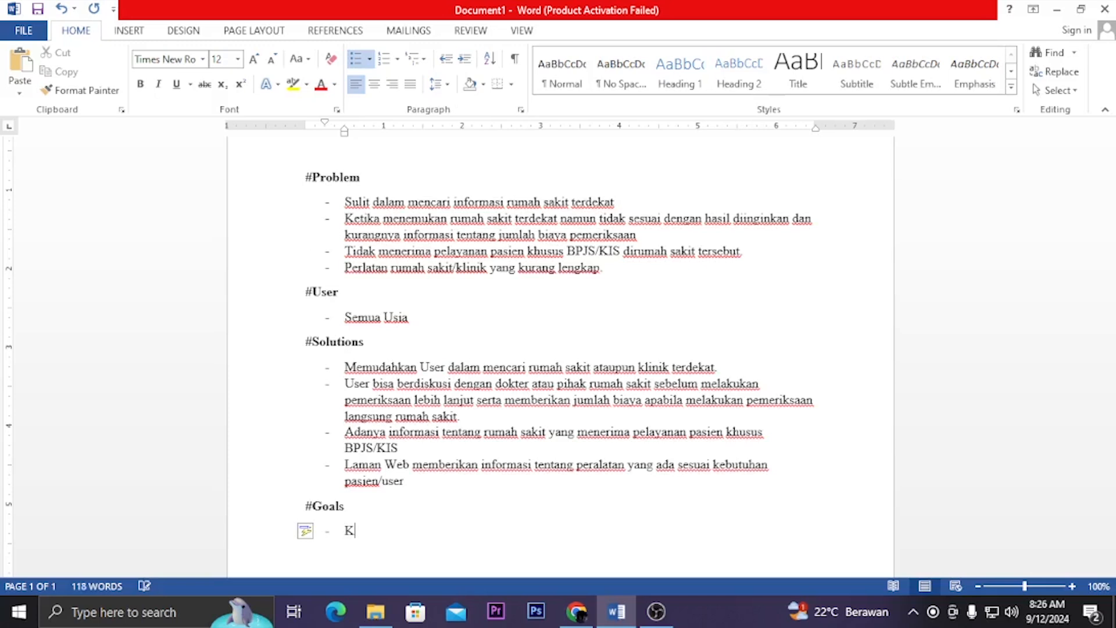
Begin the first #Goals list item with "Fitur google maps untuk mencari area dengan rumah sakit"
type("Fitur google maps")
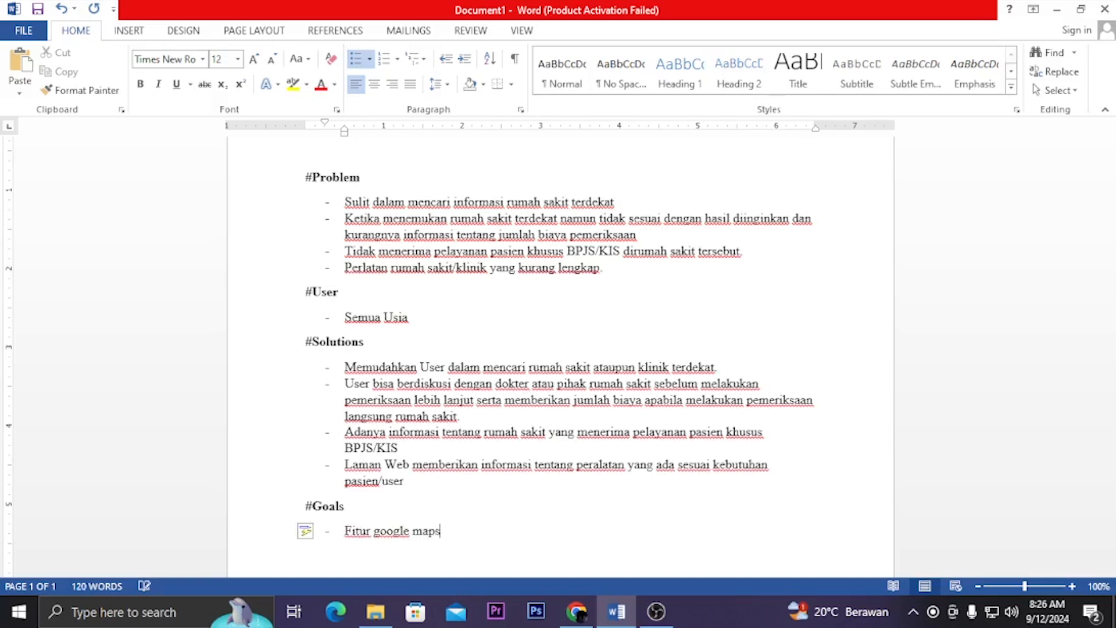
type(" untuk mencari")
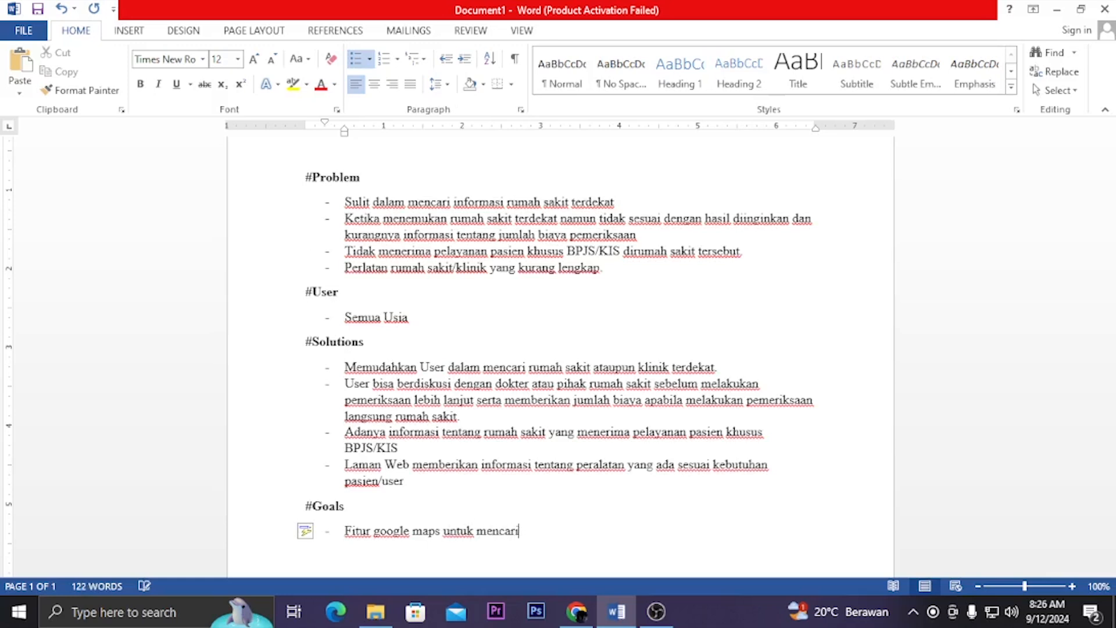
type(" area dengan rumah")
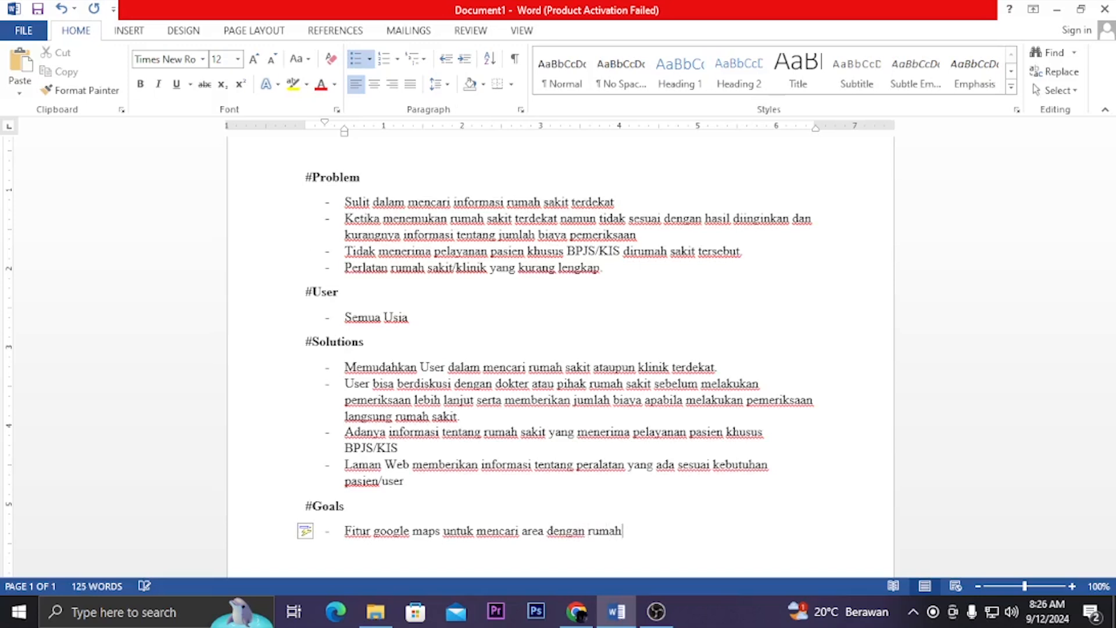
type(" sakit tyerdekat")
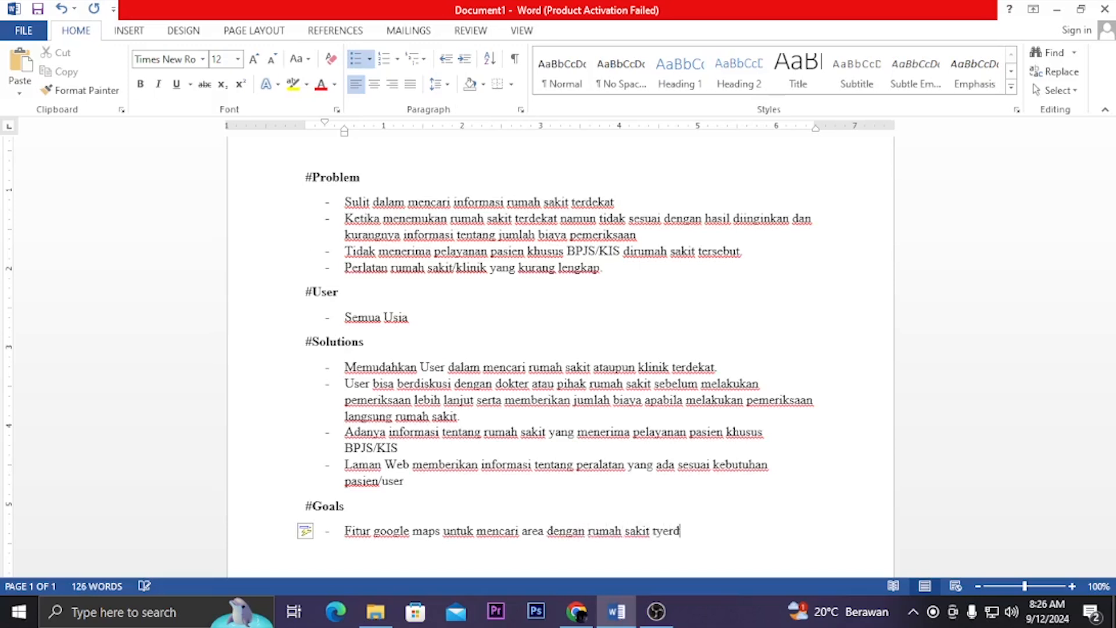
Continue the first #Goals item with "terdekat sesuai"
key("BackSpace")
key("BackSpace")
key("BackSpace")
key("BackSpace")
key("BackSpace")
key("BackSpace")
key("BackSpace")
key("BackSpace")
key("BackSpace")
type("terdekat sesaui den")
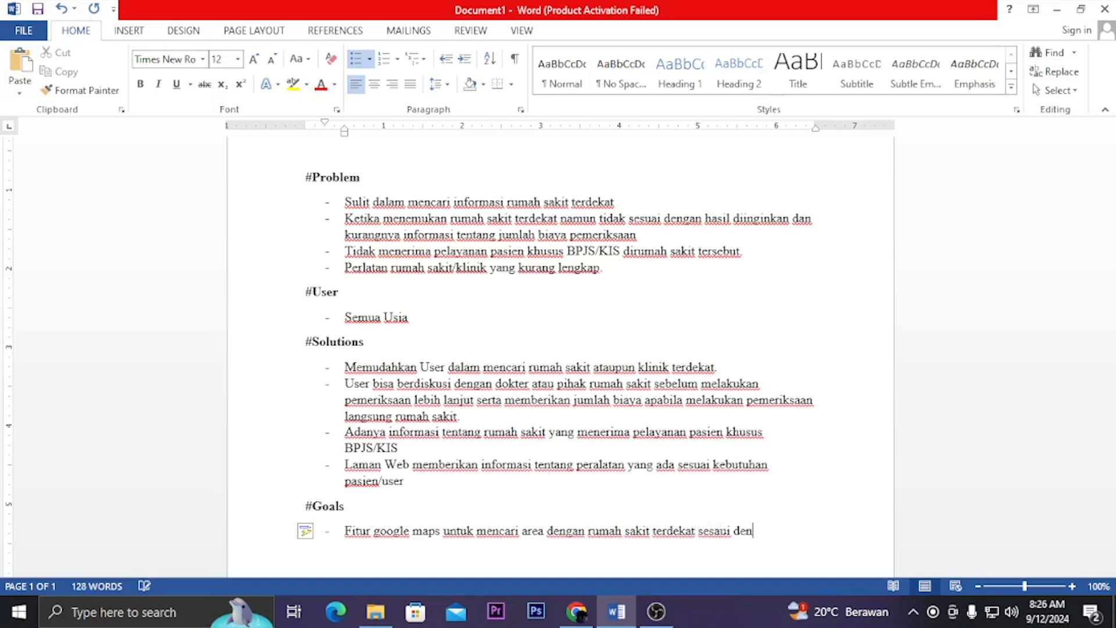
key("BackSpace")
key("BackSpace")
key("BackSpace")
key("BackSpace")
key("BackSpace")
key("BackSpace")
key("BackSpace")
type("uai dengan poi")
Finish the first #Goals item with "dengan posisi atau lokasi pasien berada"
key("BackSpace")
type("sisi")
type("tau")
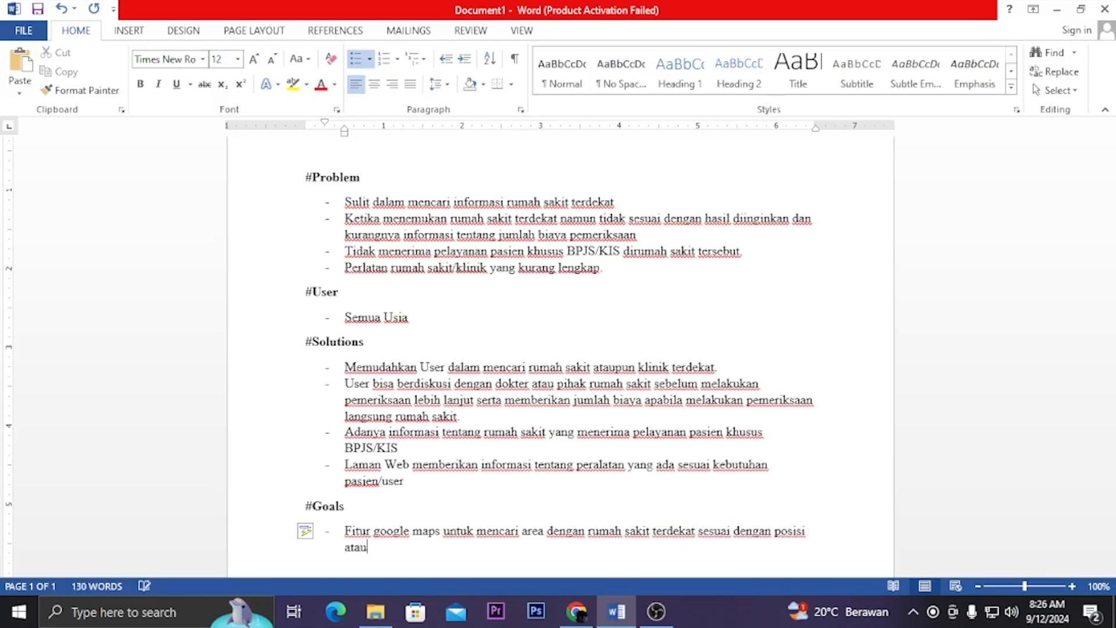
type(" lokasi pasien berada")
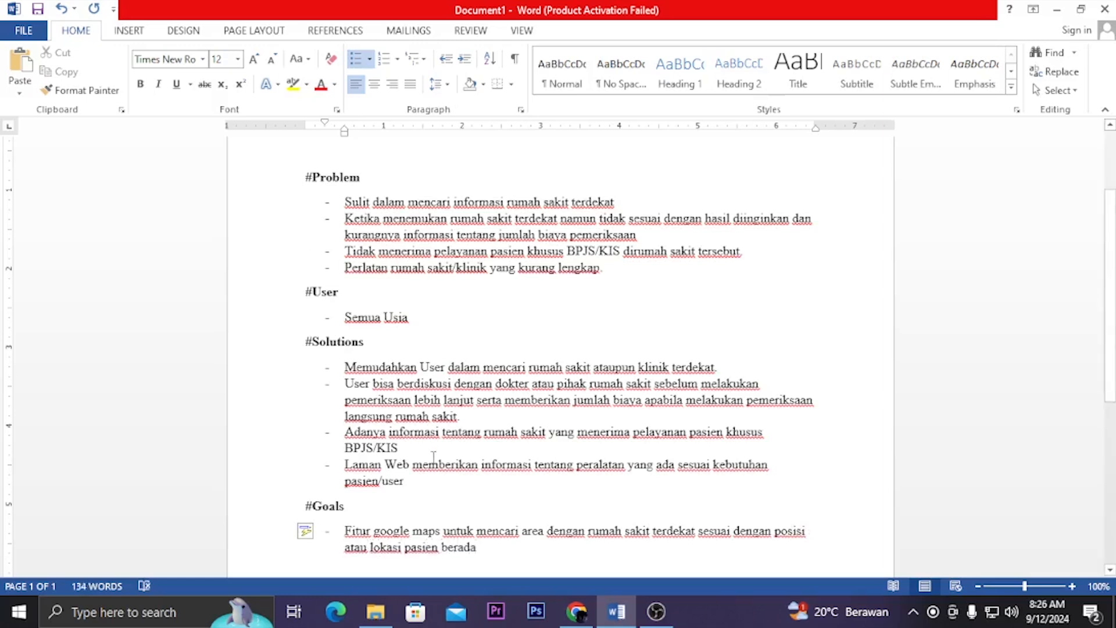
Add the second #Goals list item "Fitur Chat antar dokter dan pasien"
scroll(434, 458, "down", 1)
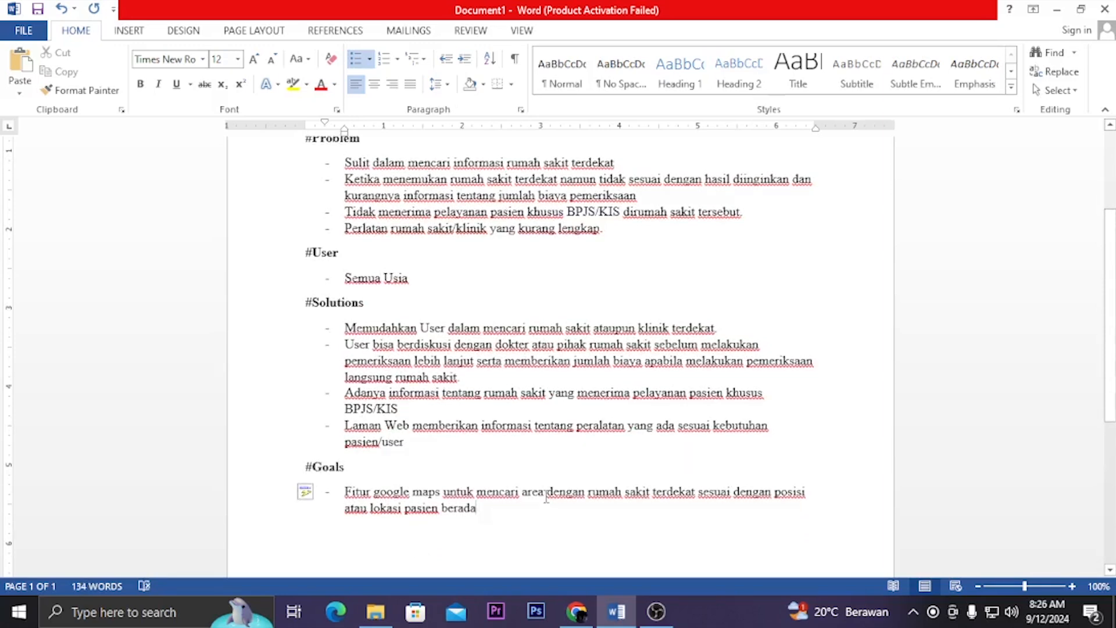
key("Return")
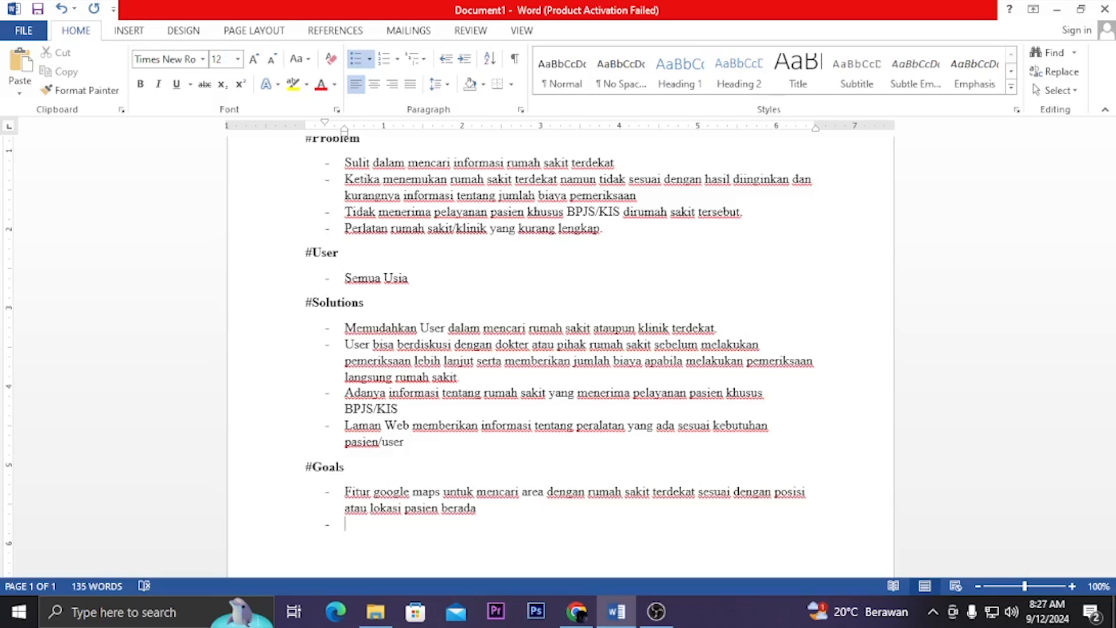
type("Fitur Chat")
type("dan")
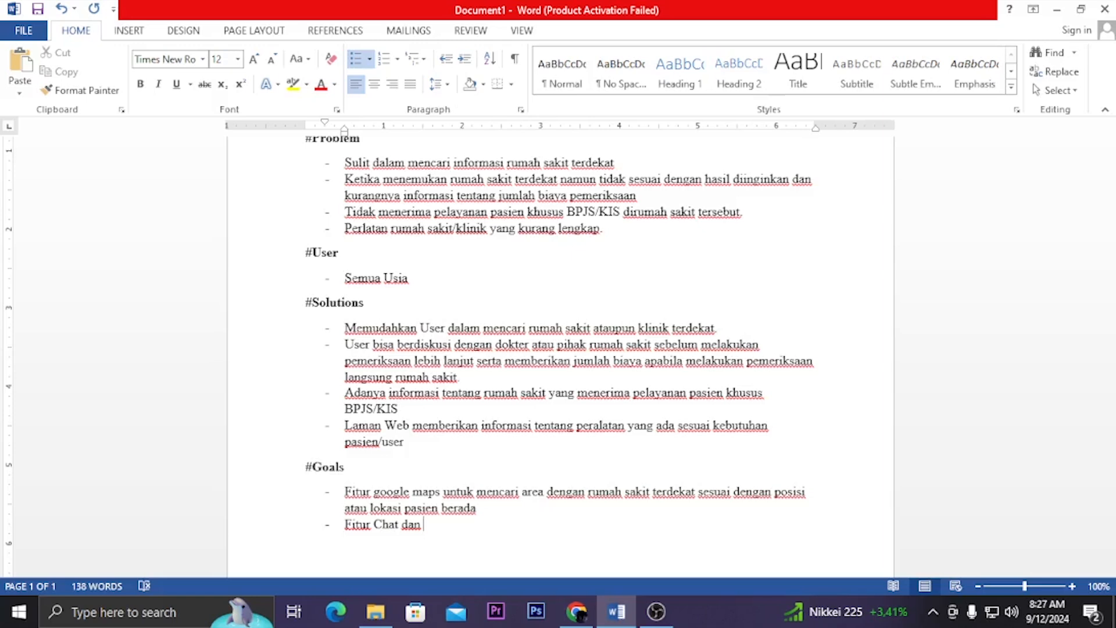
key("BackSpace")
key("BackSpace")
key("BackSpace")
key("BackSpace")
key("BackSpace")
type("antar dokter dan pasien")
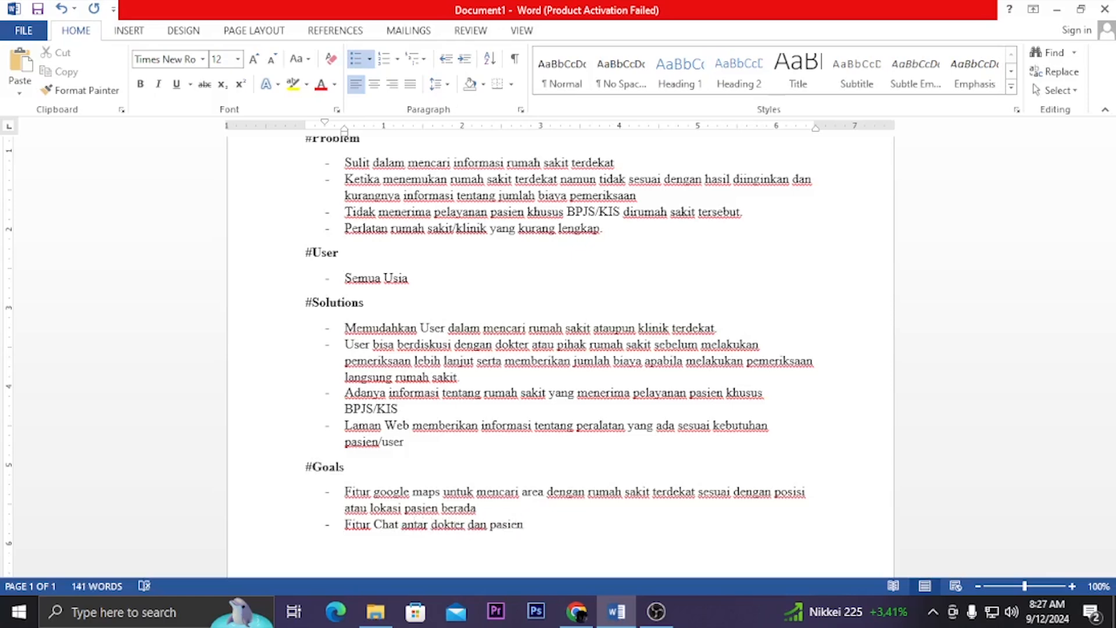
Begin a third #Goals list item with "Fitur rumah sakit"
scroll(548, 495, "down", 2)
key("Return")
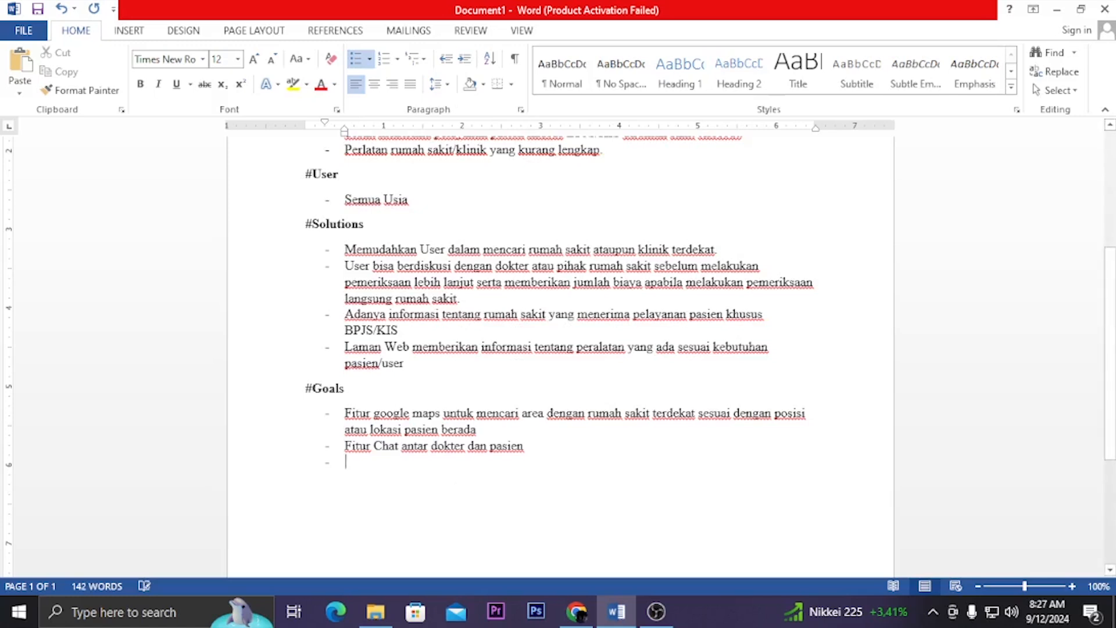
type("Fitur")
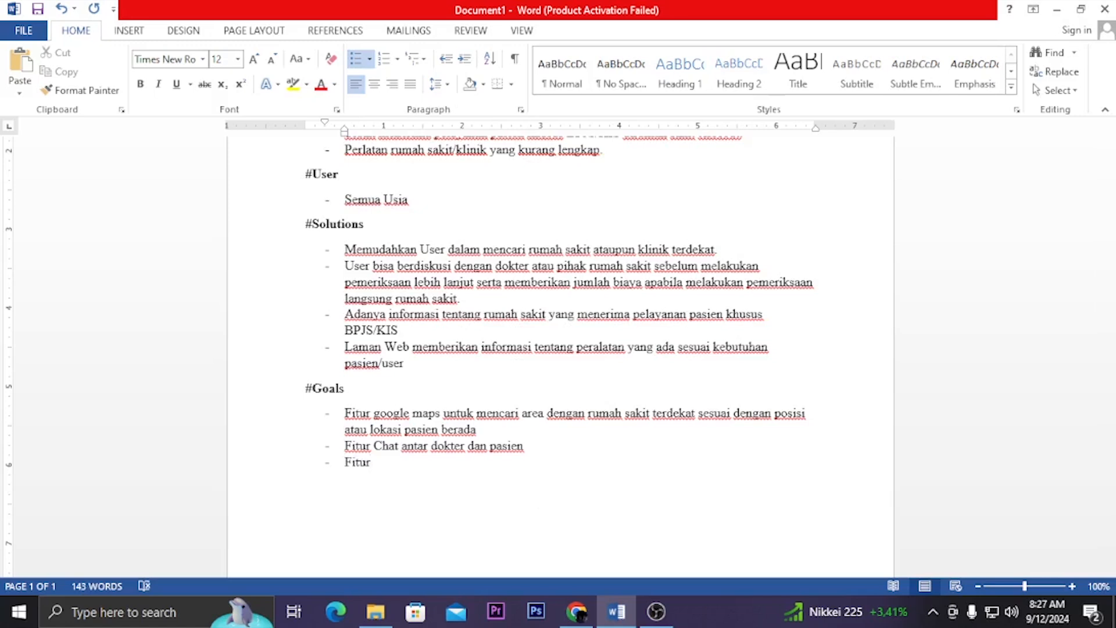
type("rumah sakit yang meneriam")
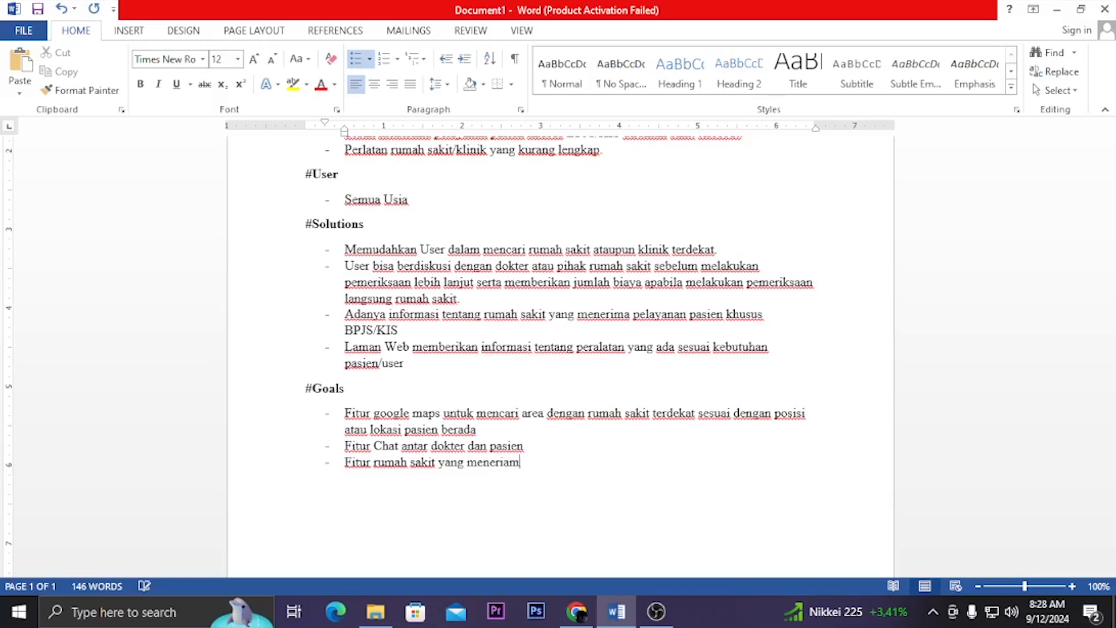
Continue the third #Goals item with "yang menerima pasien BPJS/KIS"
key("BackSpace")
key("BackSpace")
type("ma pasien BPJS")
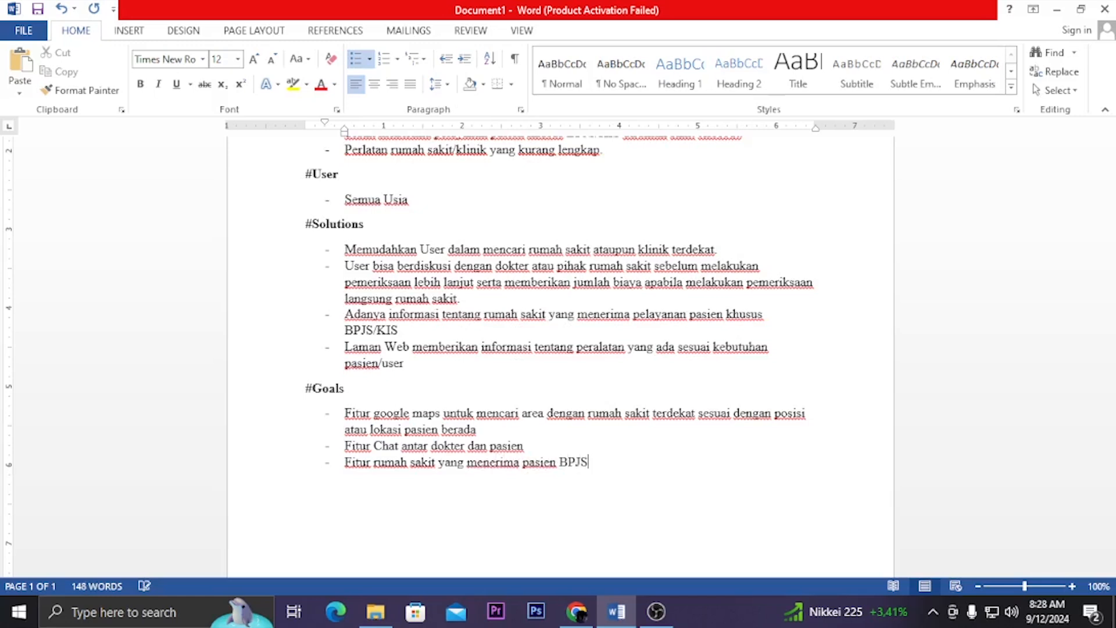
type("/KIS")
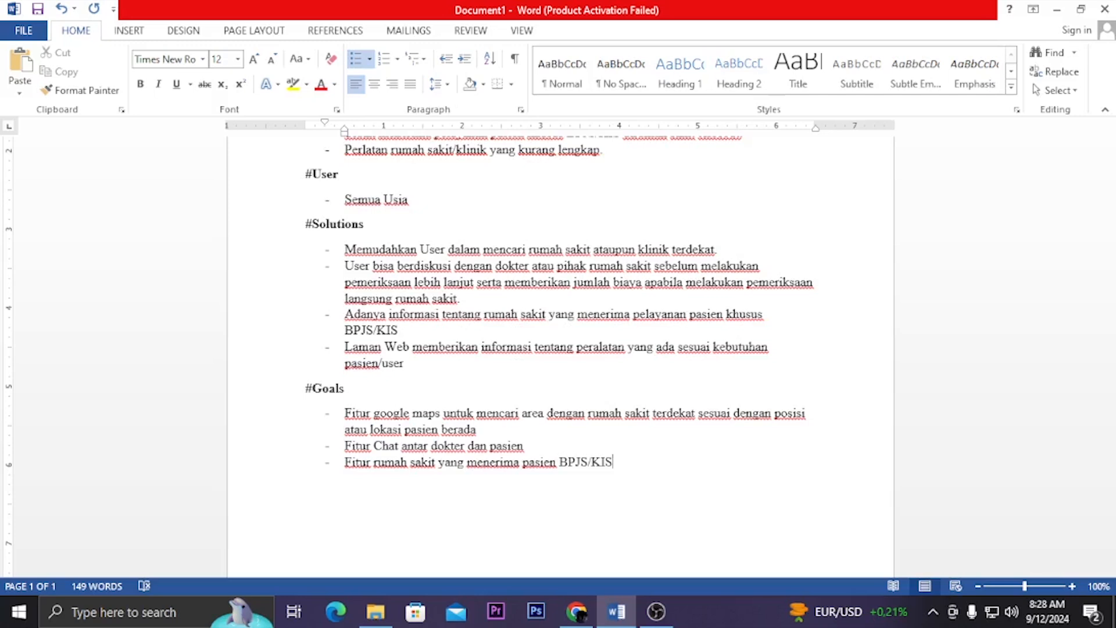
Finish the third #Goals item with "sesuai dengan kelas."
type("sesuai dengan kelas")
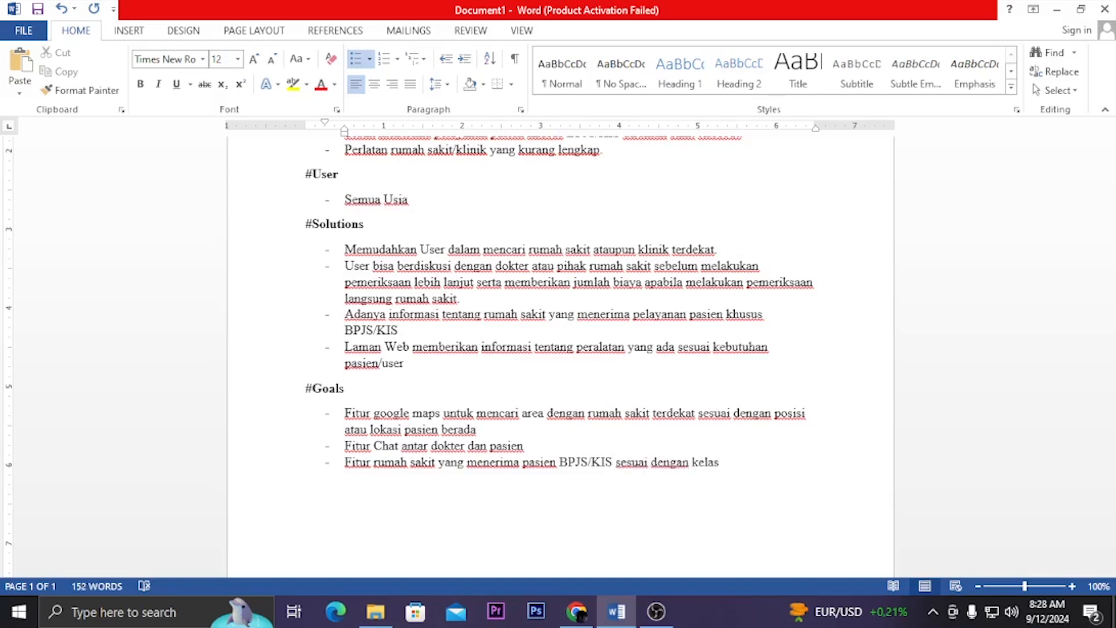
type(".")
Begin a fourth #Goals list item with "Fitur Button"
key("Return")
type("Fitur Button")
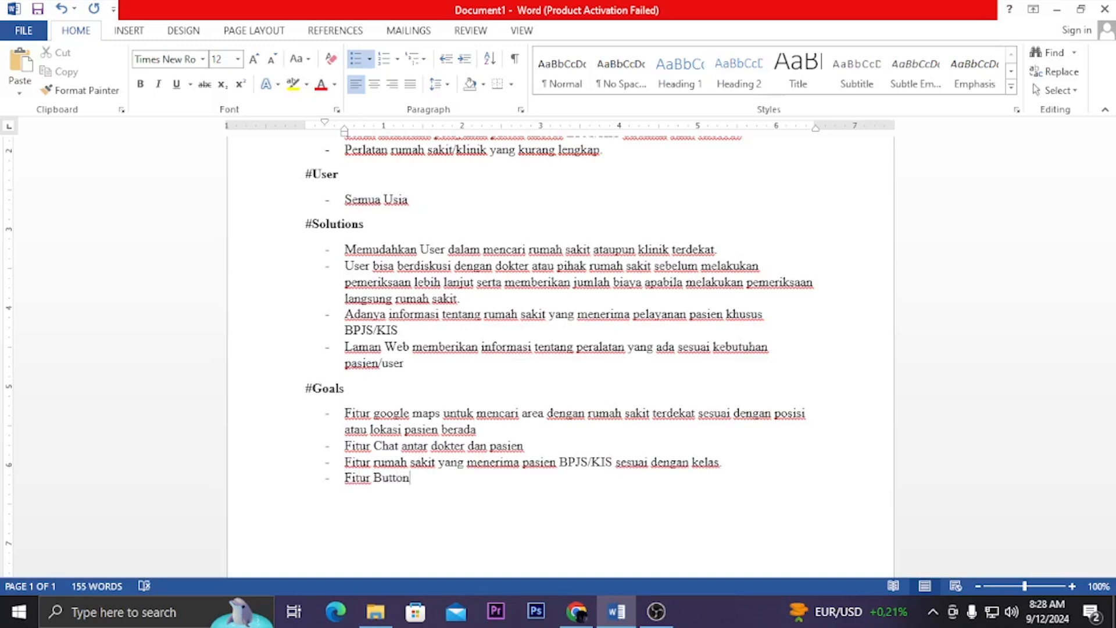
type(" tentang")
Continue the fourth #Goals item with "yang berpindah halaman"
key("BackSpace")
key("BackSpace")
key("BackSpace")
key("BackSpace")
key("BackSpace")
key("BackSpace")
key("BackSpace")
type("yang")
type("meng")
key("BackSpace")
key("BackSpace")
key("BackSpace")
key("BackSpace")
type("berpindah halaman")
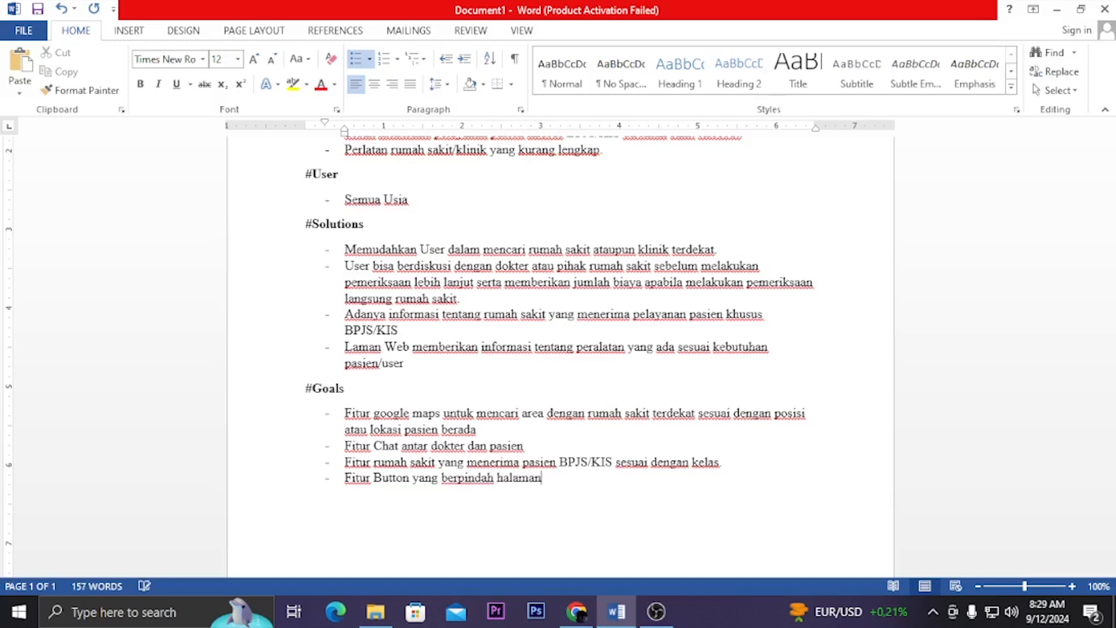
type(" untuk memberikan info peralatan RS")
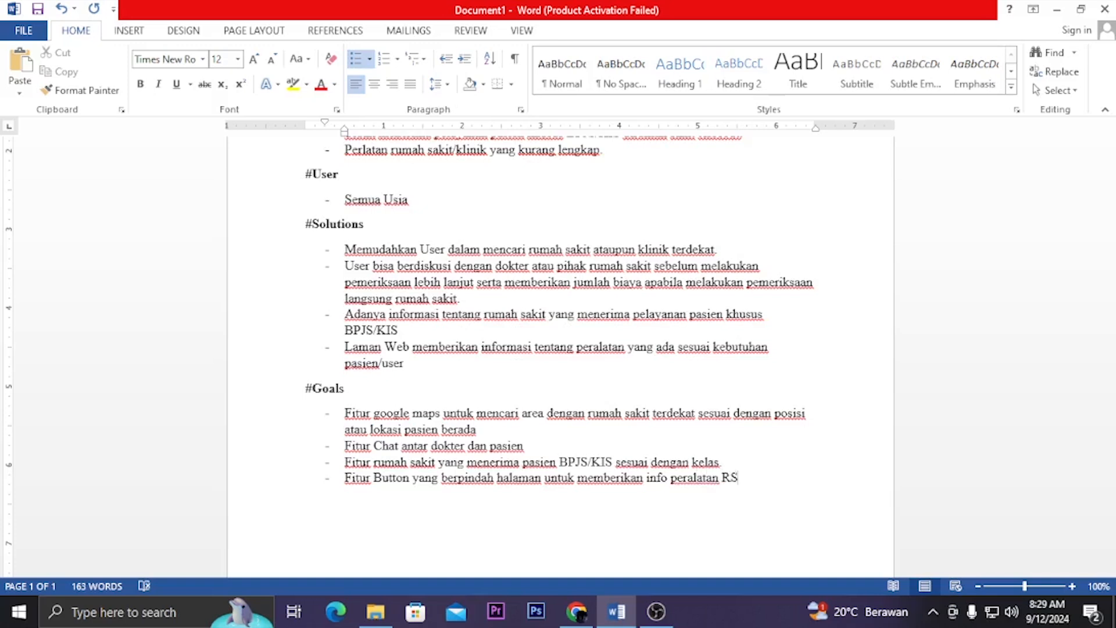
Review the whole document from the title through the #Problem, #User, #Solutions and #Goals sections
scroll(452, 412, "up", 3)
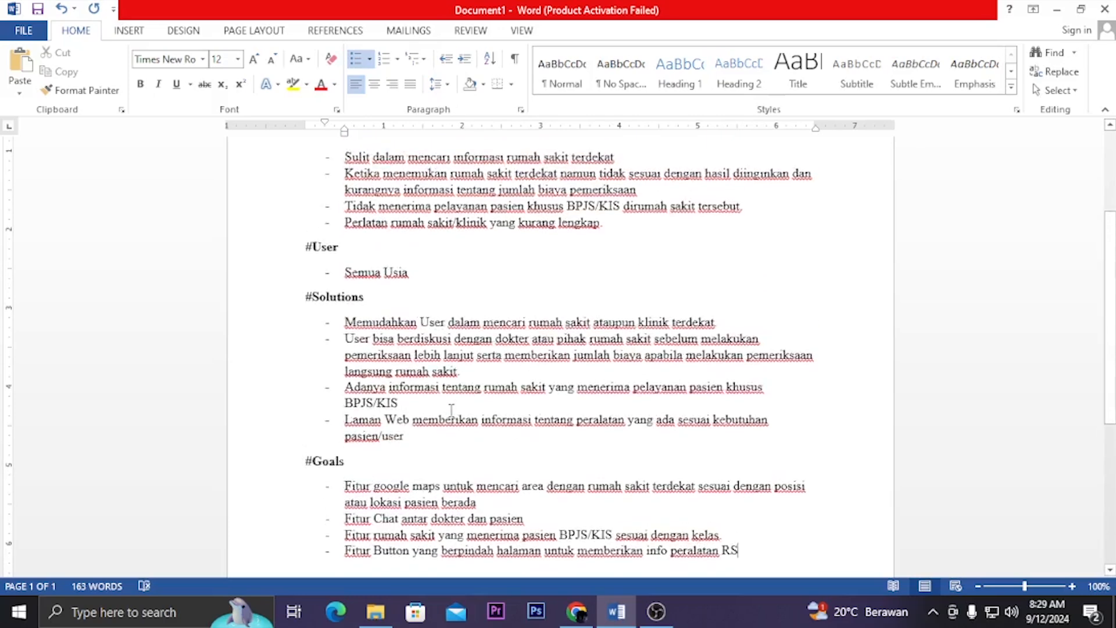
scroll(547, 399, "up", 2)
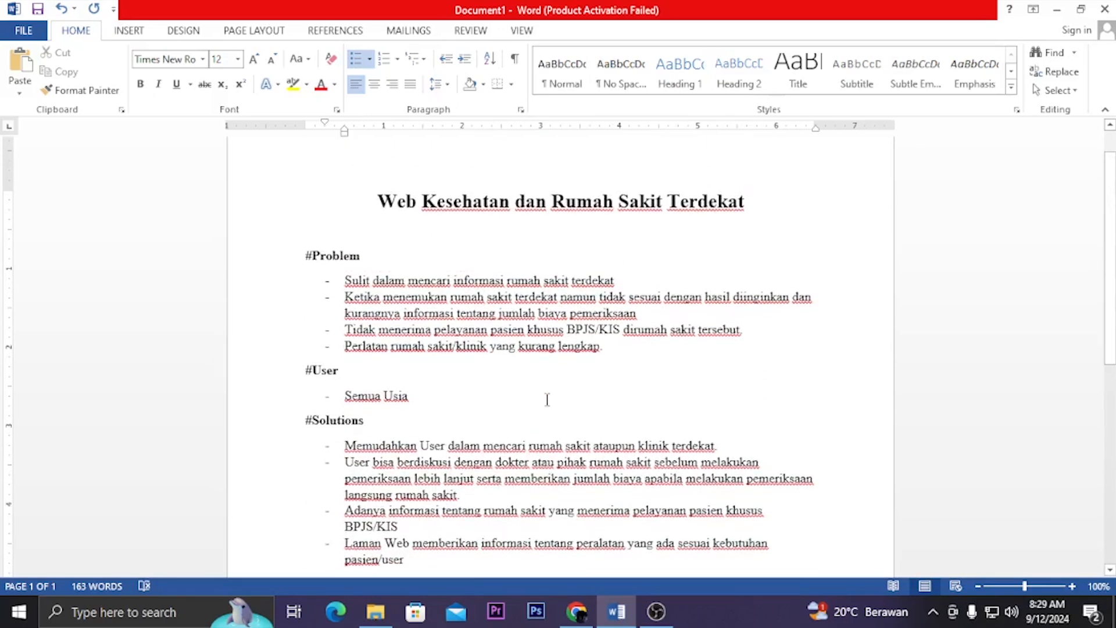
scroll(571, 399, "down", 5)
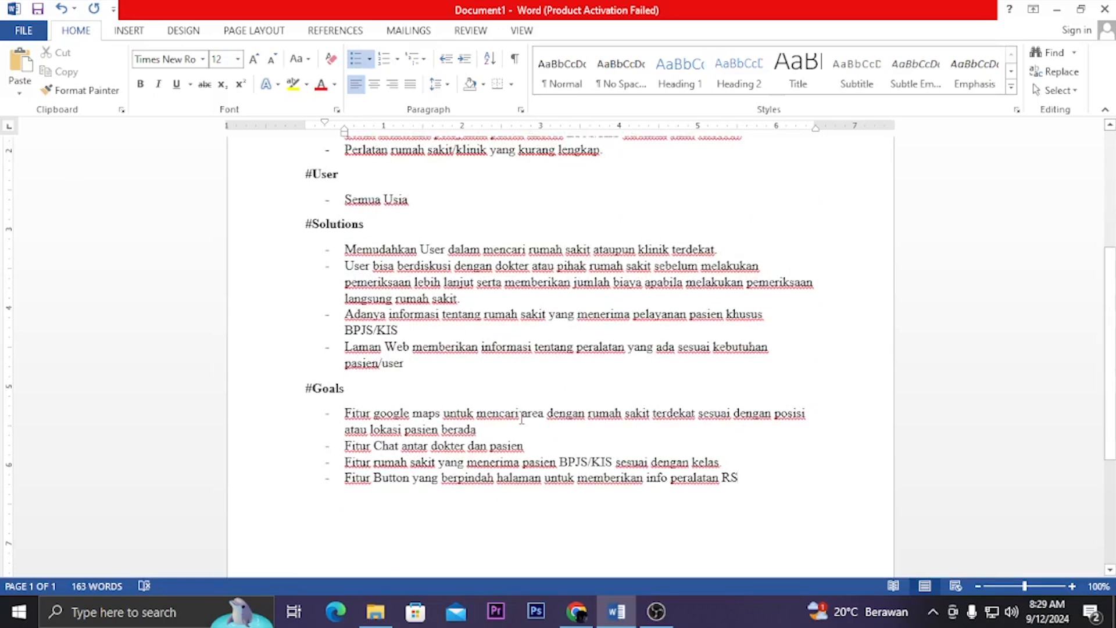
scroll(521, 419, "up", 3)
scroll(504, 414, "down", 3)
scroll(504, 414, "up", 5)
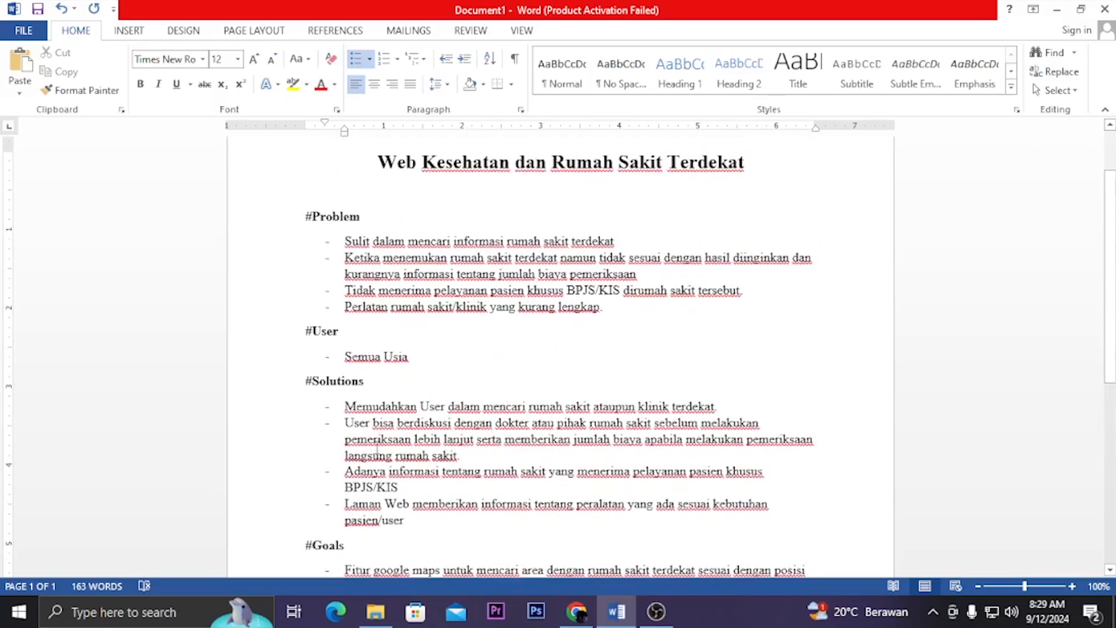
scroll(444, 354, "down", 3)
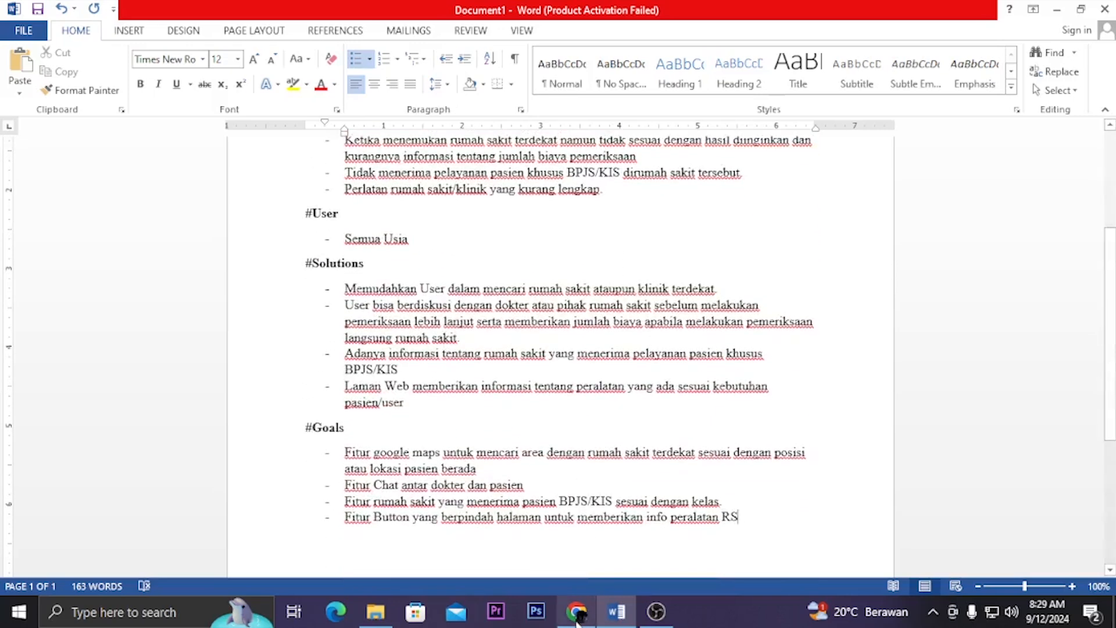
Switch to Chrome and log in to Whimsical with the Google account
mouse_move(578, 620)
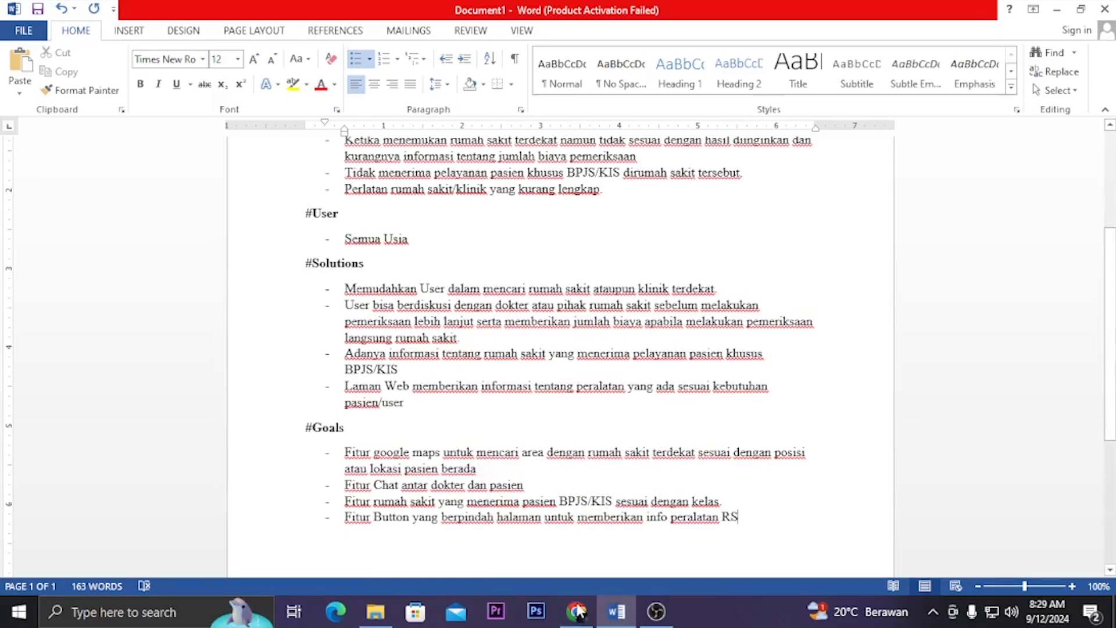
left_click(577, 610)
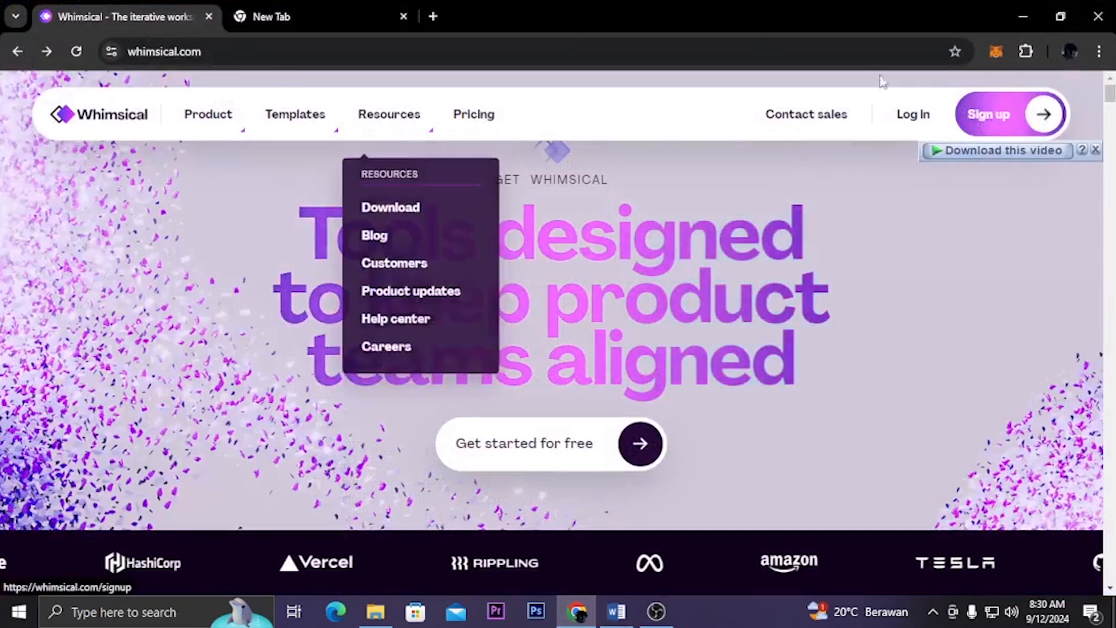
left_click(926, 116)
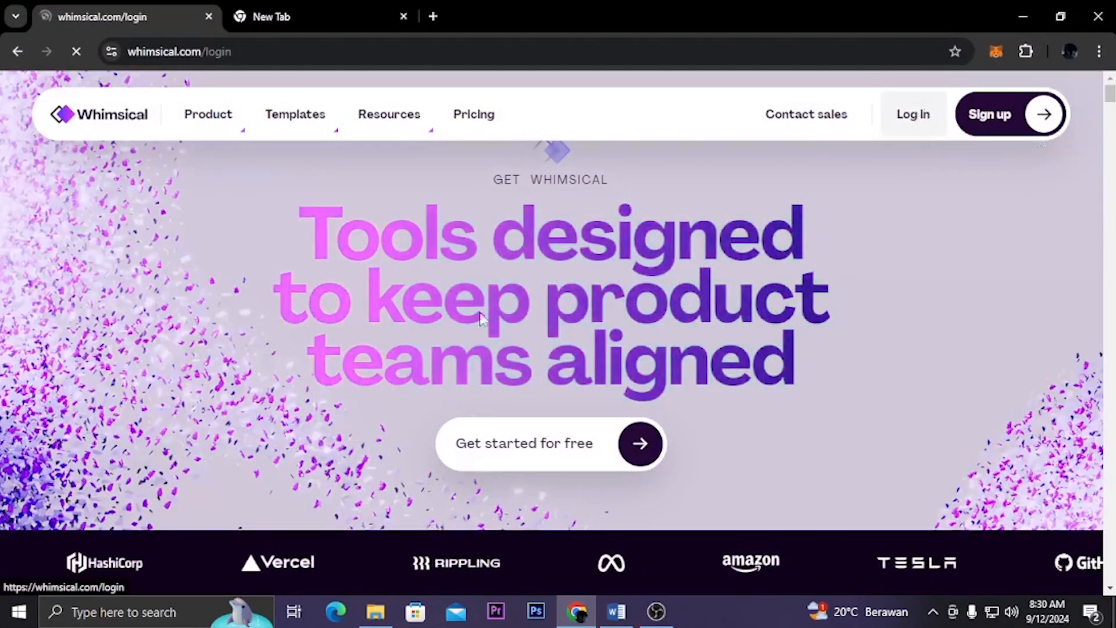
scroll(285, 413, "down", 3)
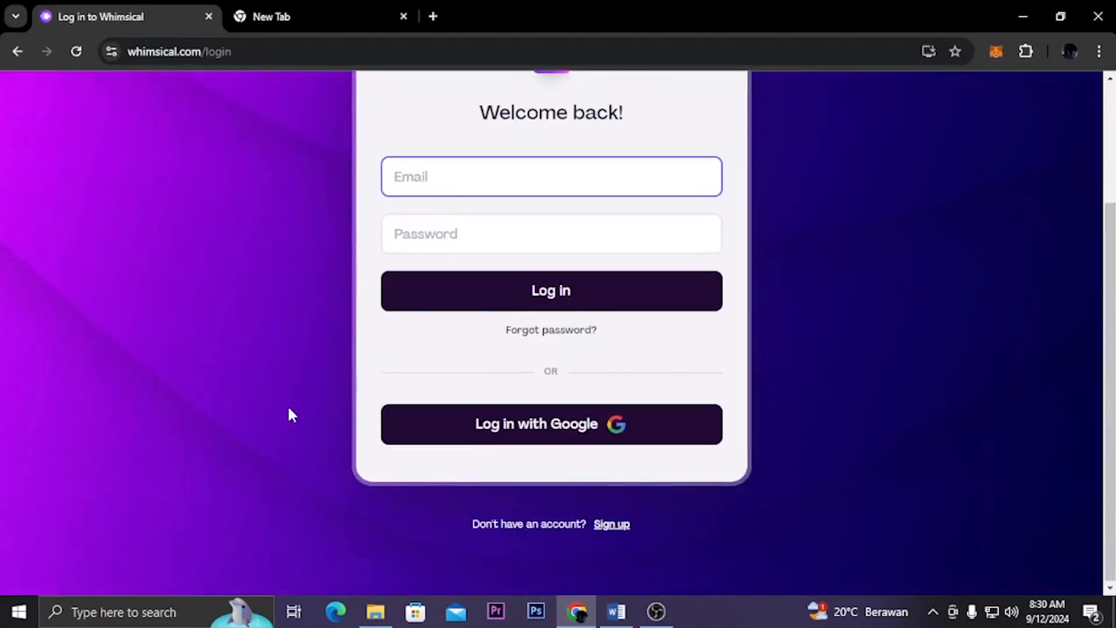
left_click(456, 425)
scroll(734, 462, "up", 1)
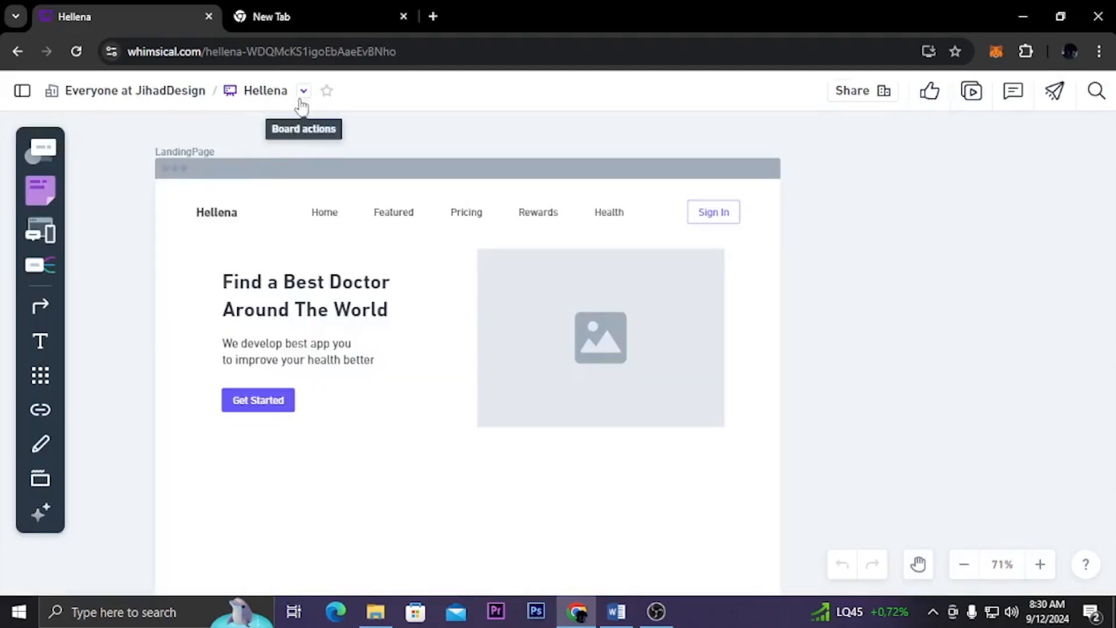
Show the Whimsical workspace navigation and open the My Files area
left_click(23, 91)
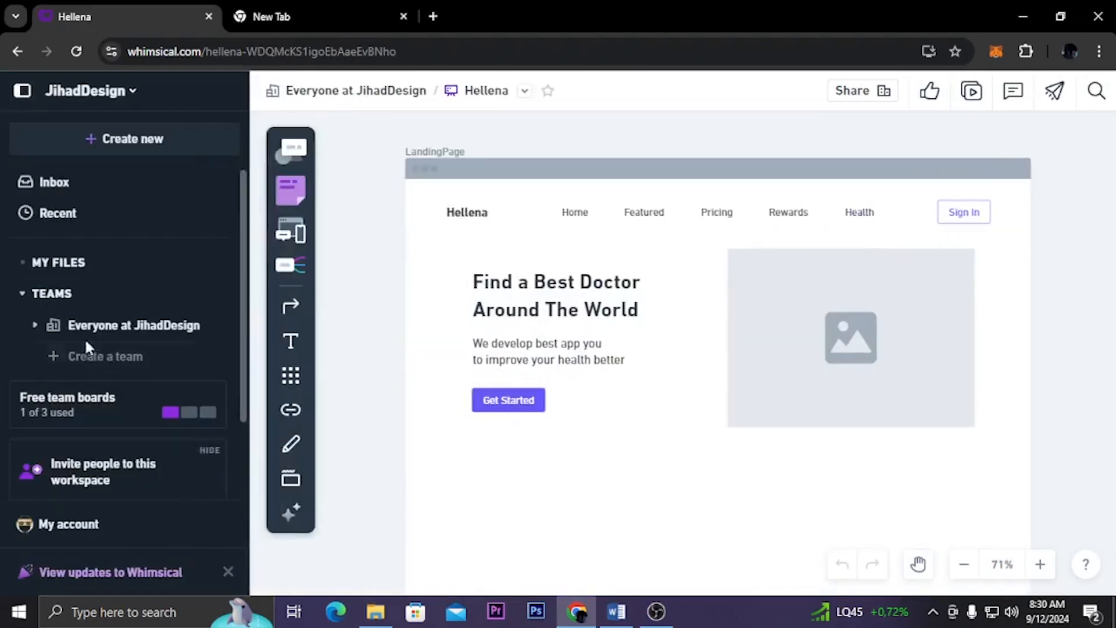
left_click(79, 272)
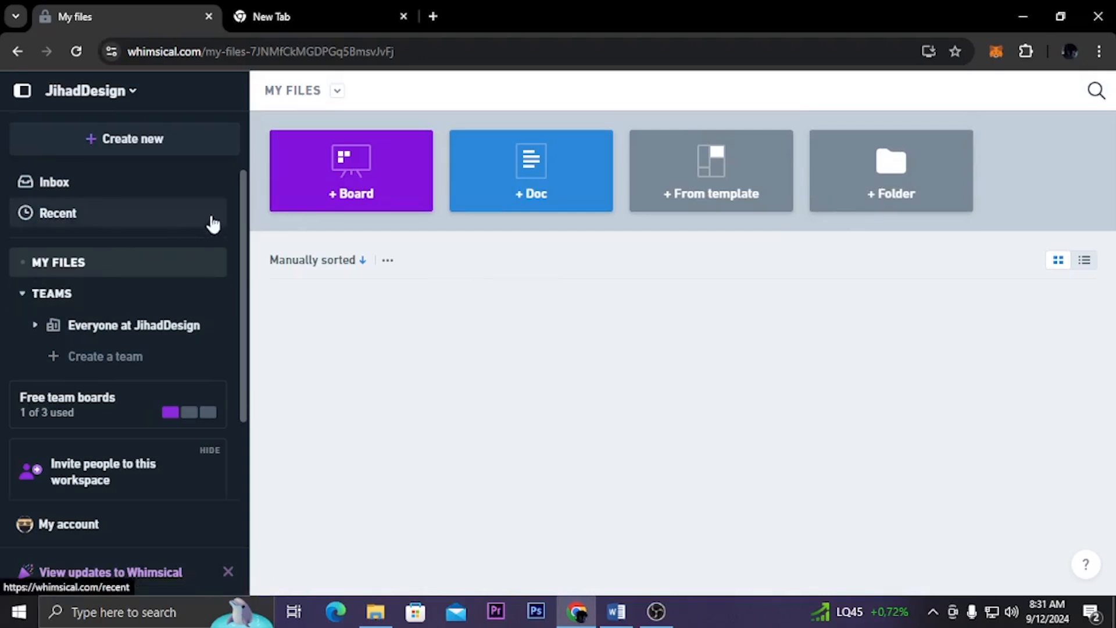
scroll(160, 388, "down", 3)
scroll(159, 388, "up", 3)
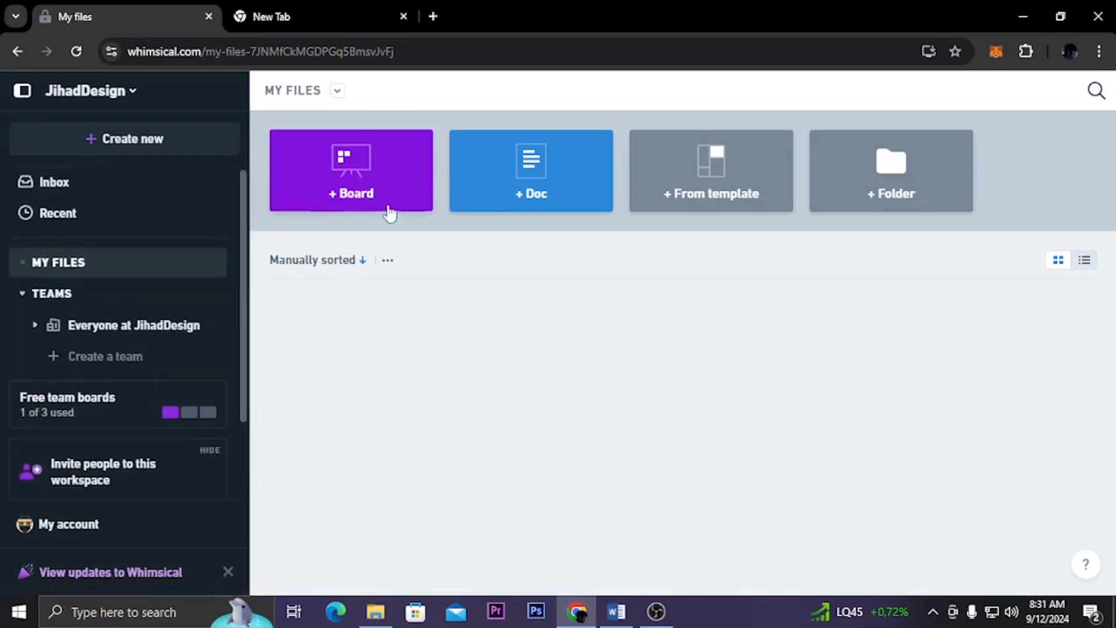
Create a new board in My Files, collapse the sidebar, and title the board "Mind Map"
left_click(379, 182)
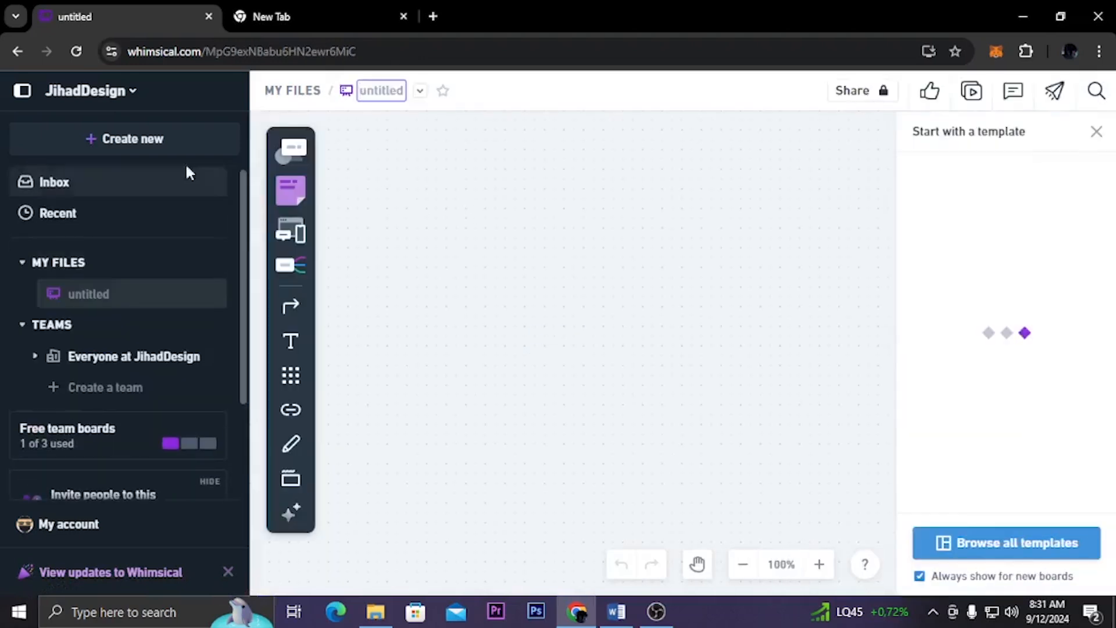
left_click(22, 91)
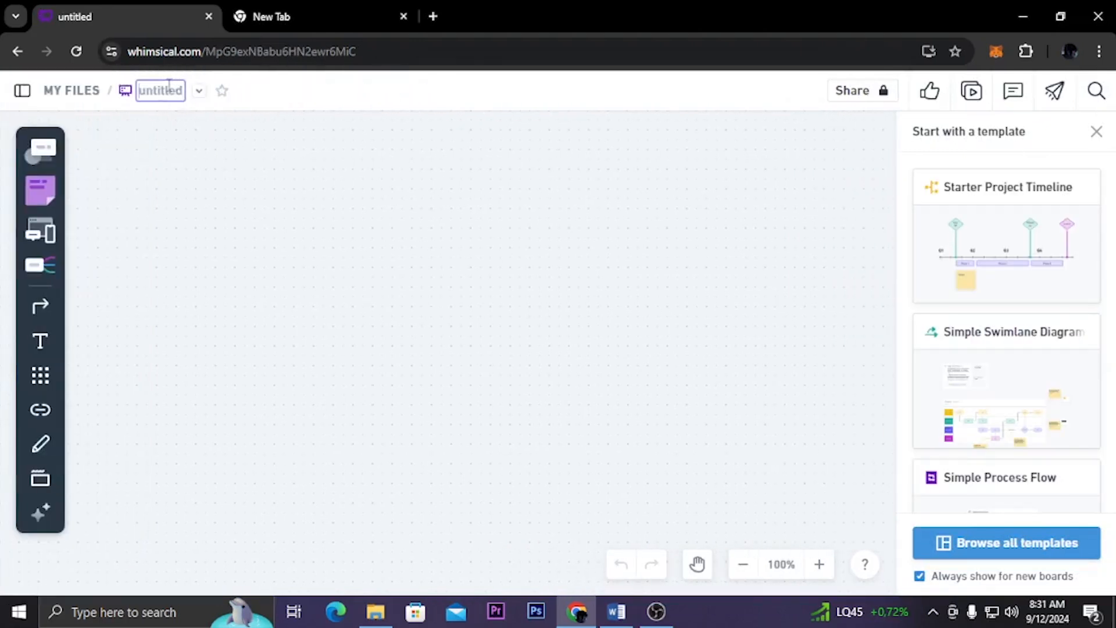
type("Web")
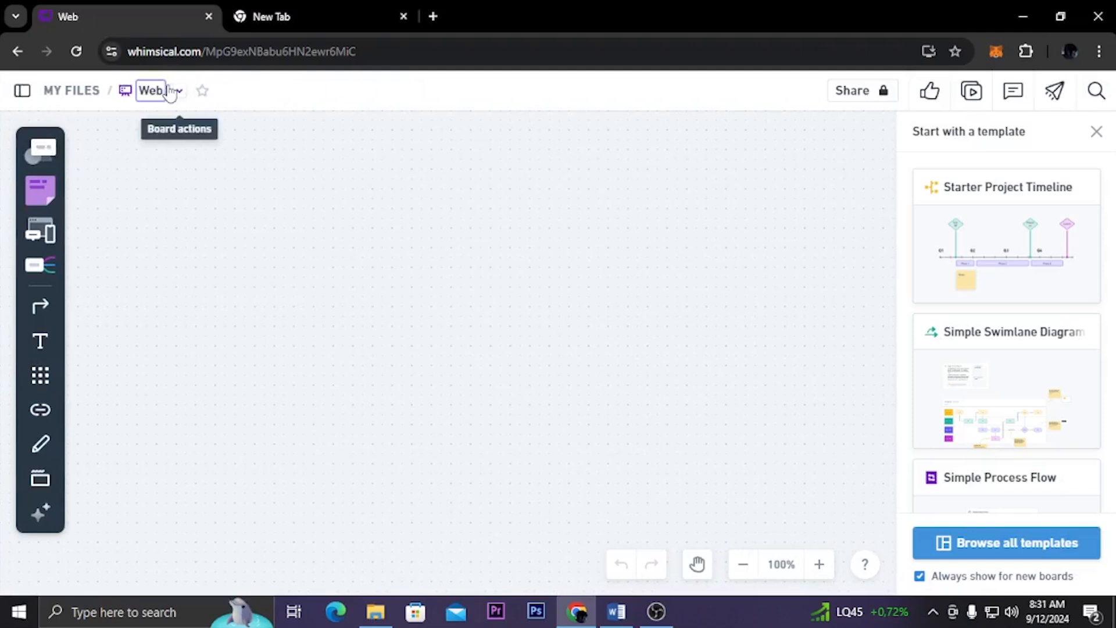
type("Kesehatn")
key("BackSpace")
key("BackSpace")
key("BackSpace")
key("BackSpace")
key("BackSpace")
key("BackSpace")
key("BackSpace")
key("BackSpace")
key("BackSpace")
key("BackSpace")
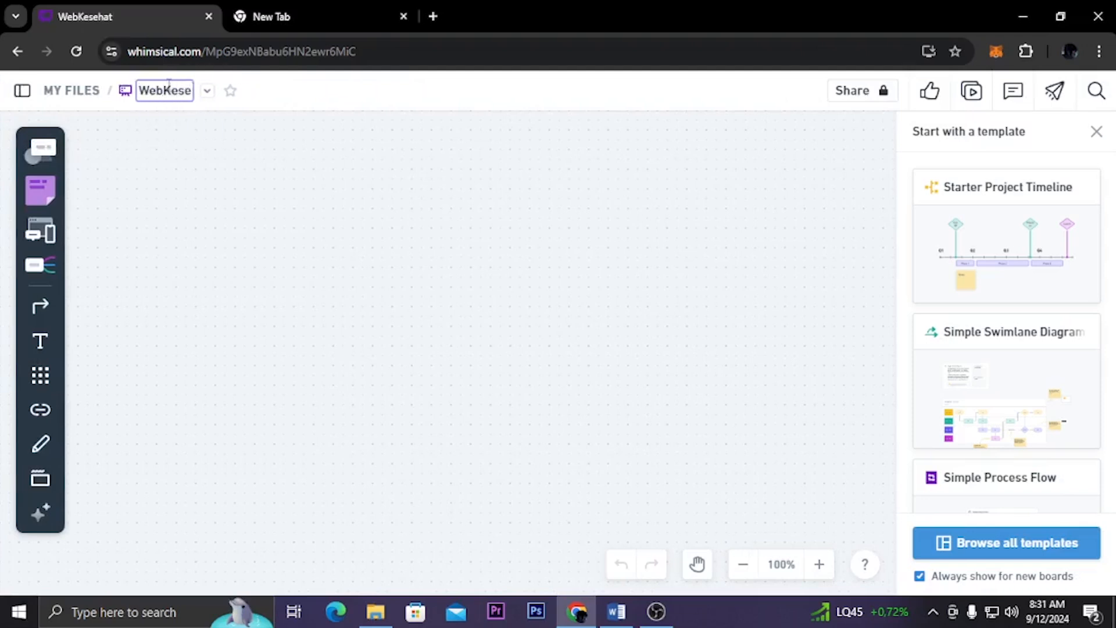
key("BackSpace")
type("Mind Ma")
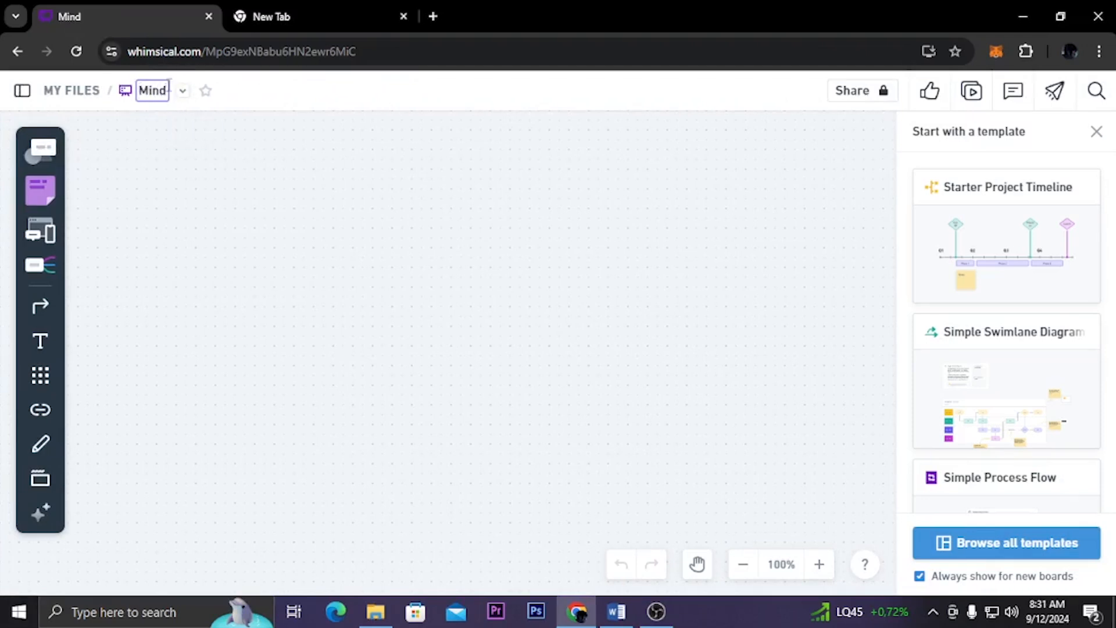
type("p")
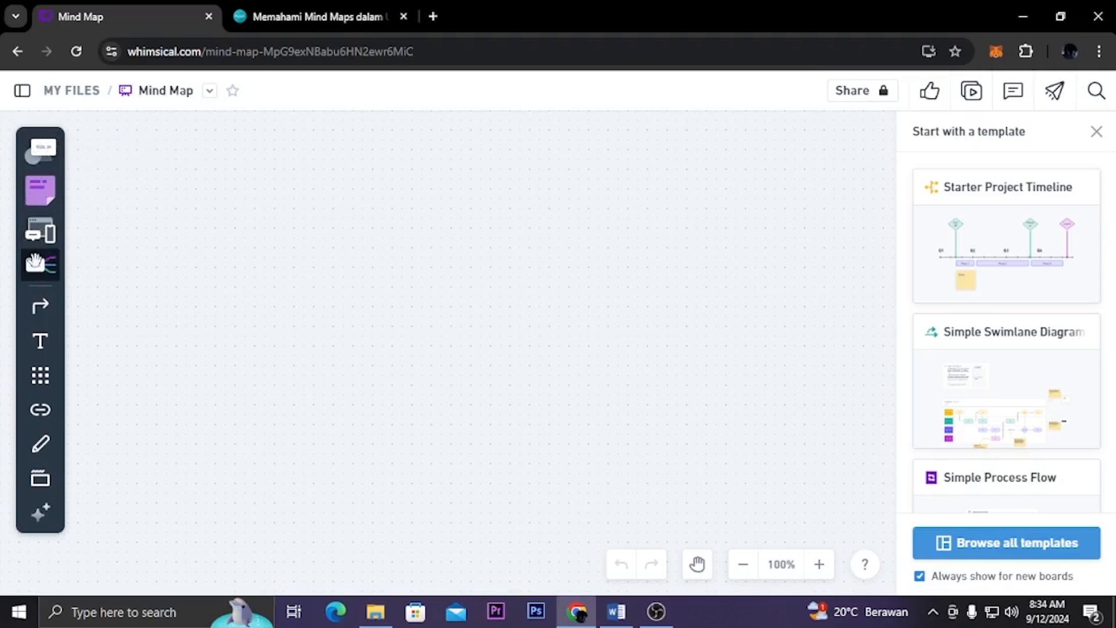
Place a mind map root node on the board and shift it slightly up and to the left
left_click(38, 265)
left_click(152, 268)
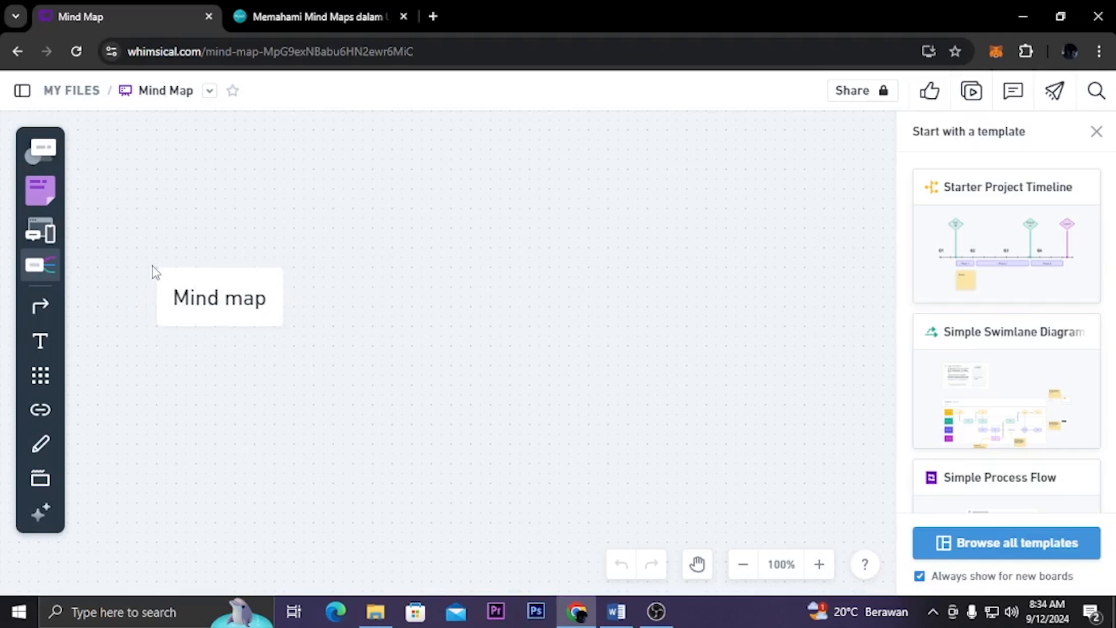
scroll(239, 346, "down", 3)
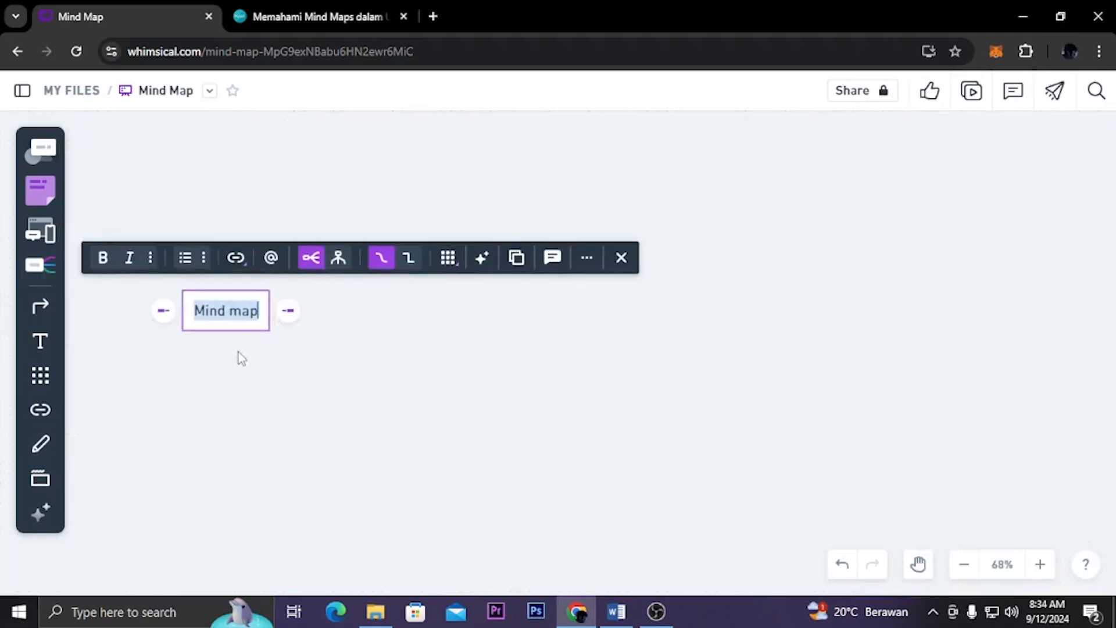
left_click(239, 347)
left_click_drag(244, 319, 220, 295)
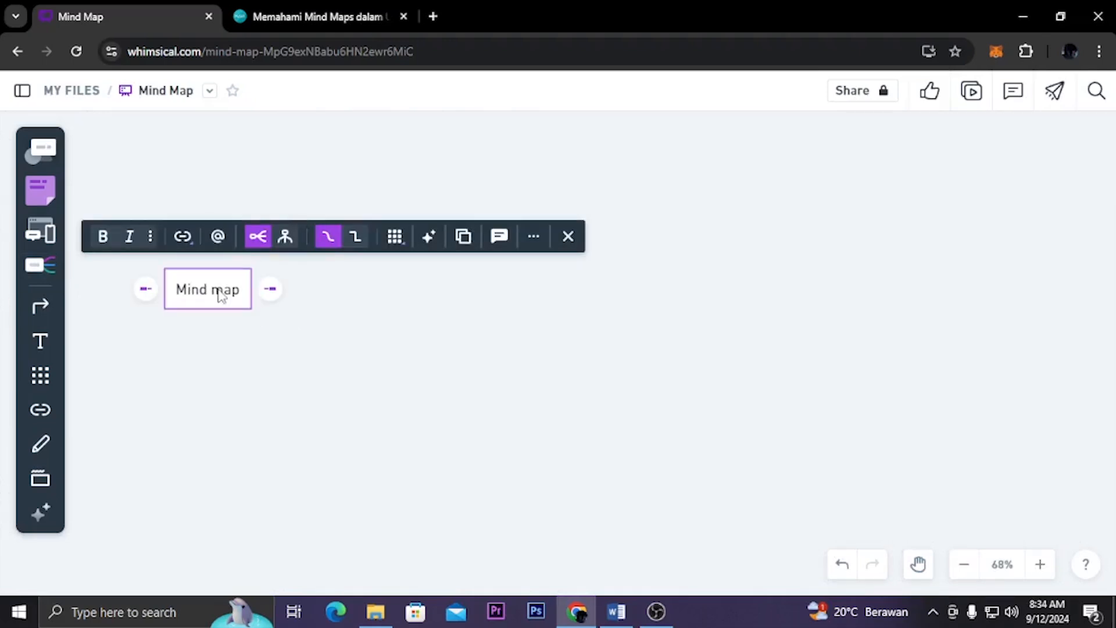
left_click(221, 292)
type("ww")
key("BackSpace")
key("BackSpace")
key("BackSpace")
key("ctrl+a")
key("BackSpace")
type("www")
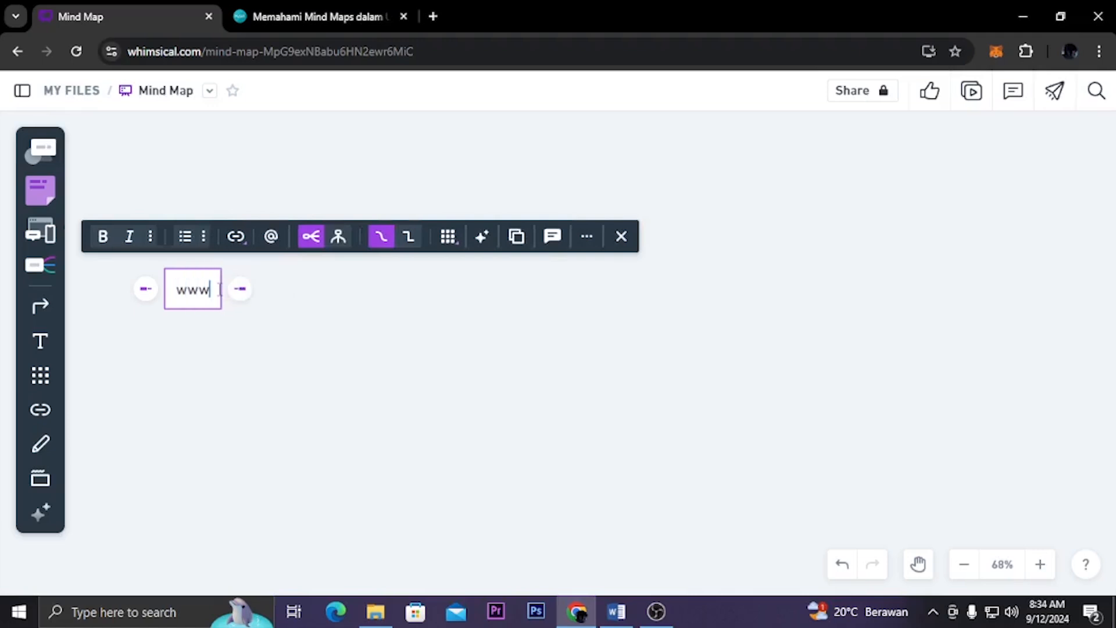
type(".")
type("medkit.com")
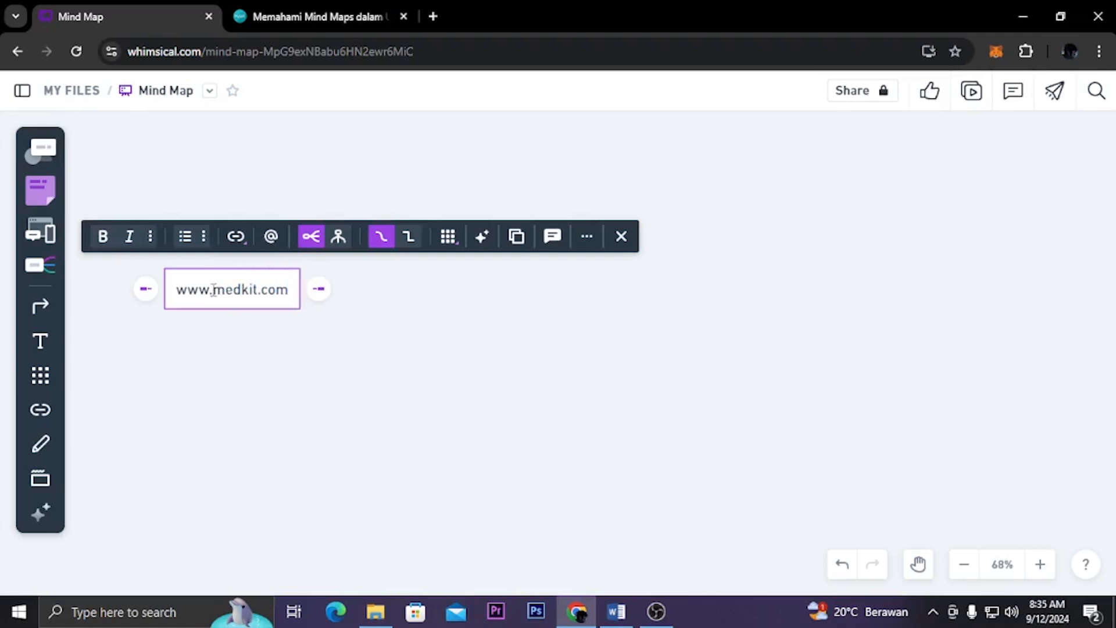
left_click(254, 399)
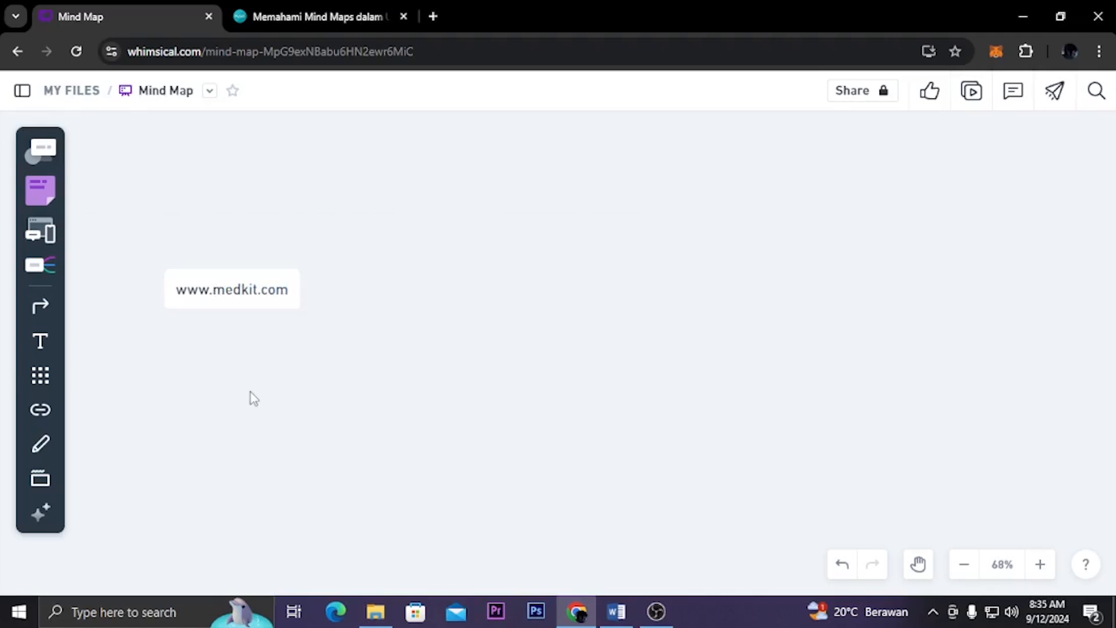
left_click(284, 298)
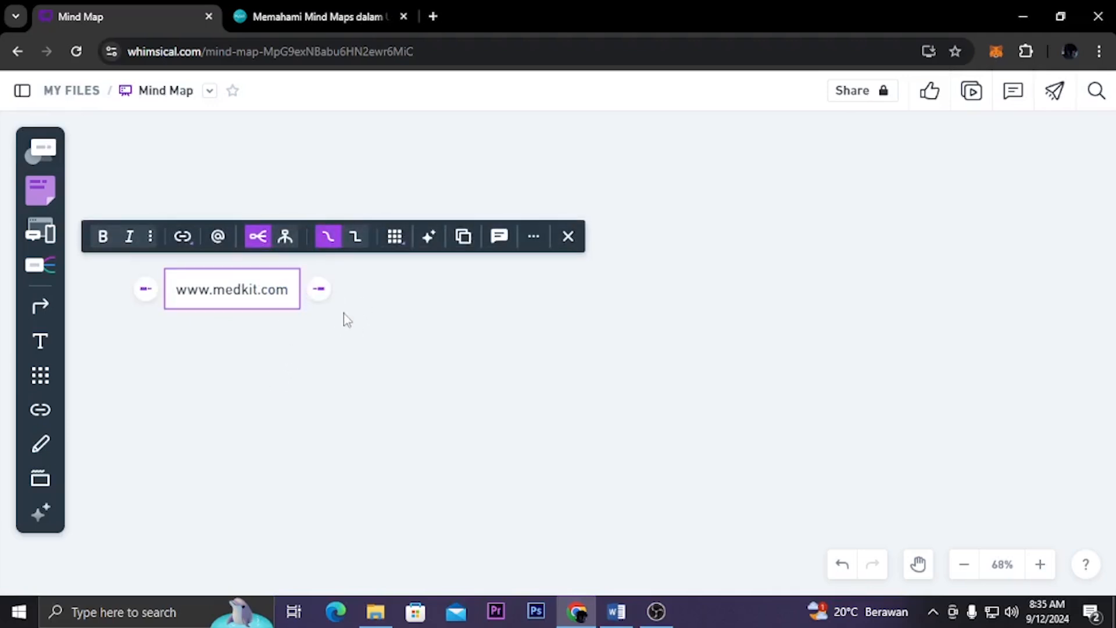
left_click(330, 354)
left_click(267, 302)
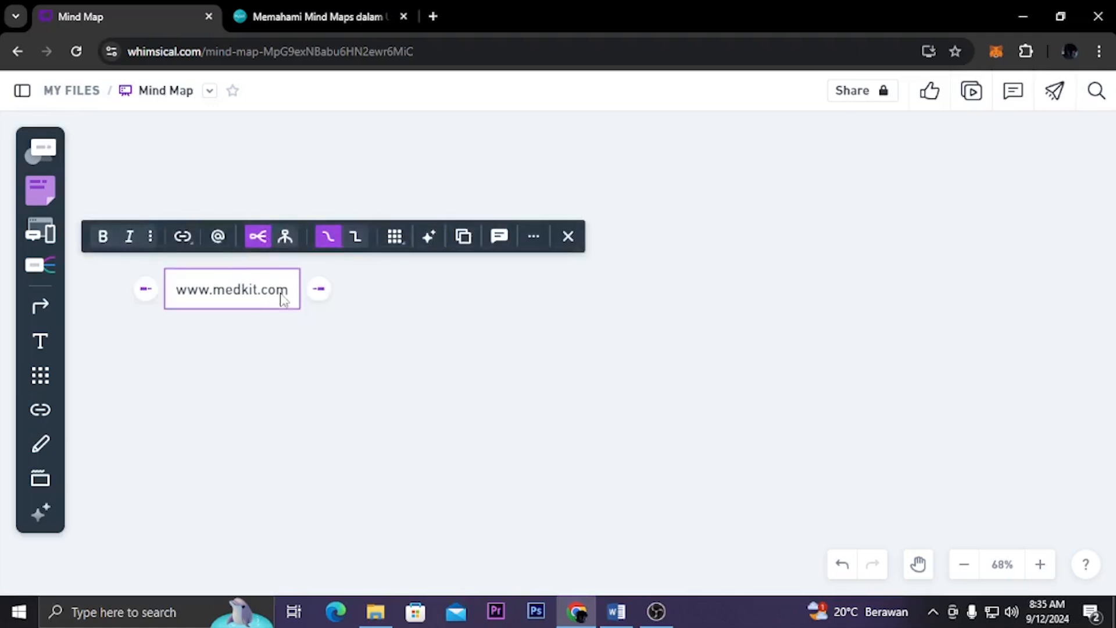
left_click(319, 289)
type("Homepage")
key("BackSpace")
key("BackSpace")
key("BackSpace")
key("BackSpace")
type("Page")
left_click(442, 340)
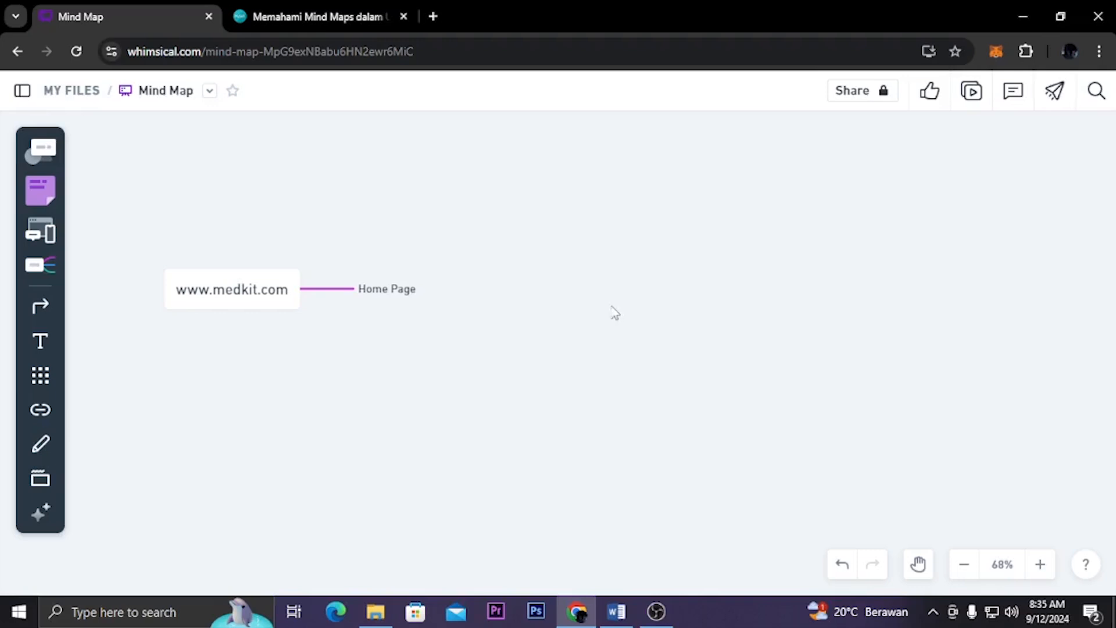
Add a child node "Navigation Bar" to the Home Page node
left_click(375, 291)
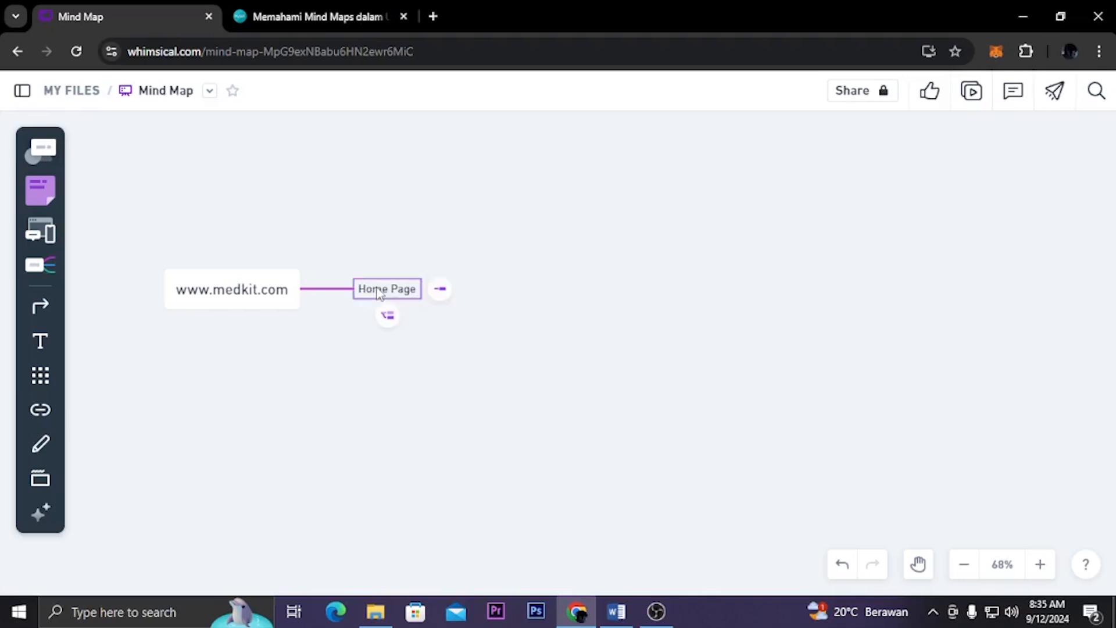
left_click(440, 289)
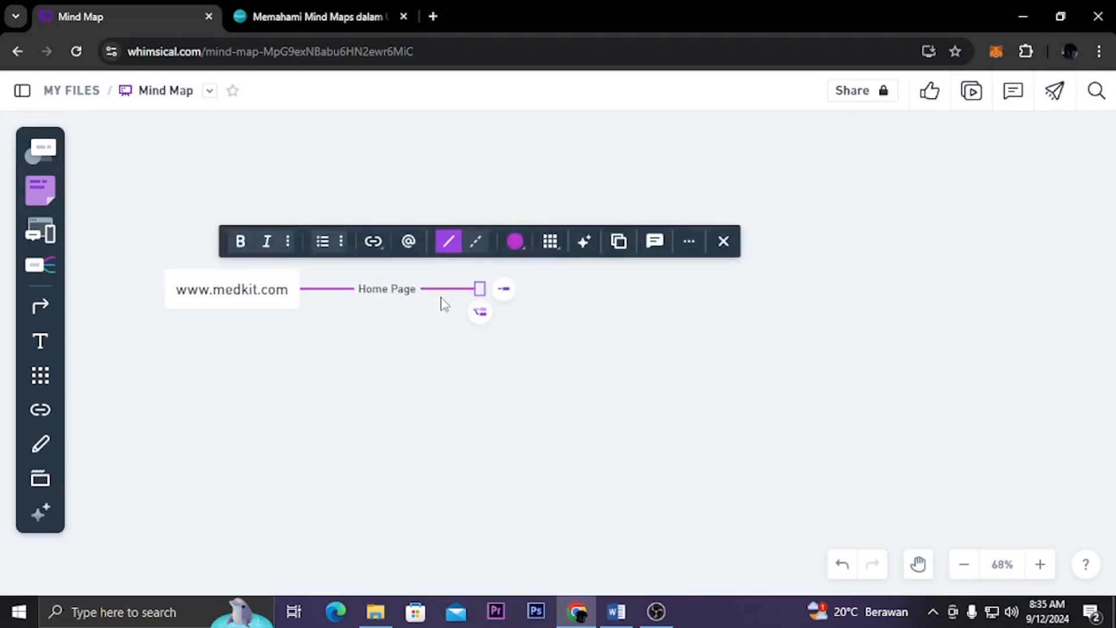
type("Navigation")
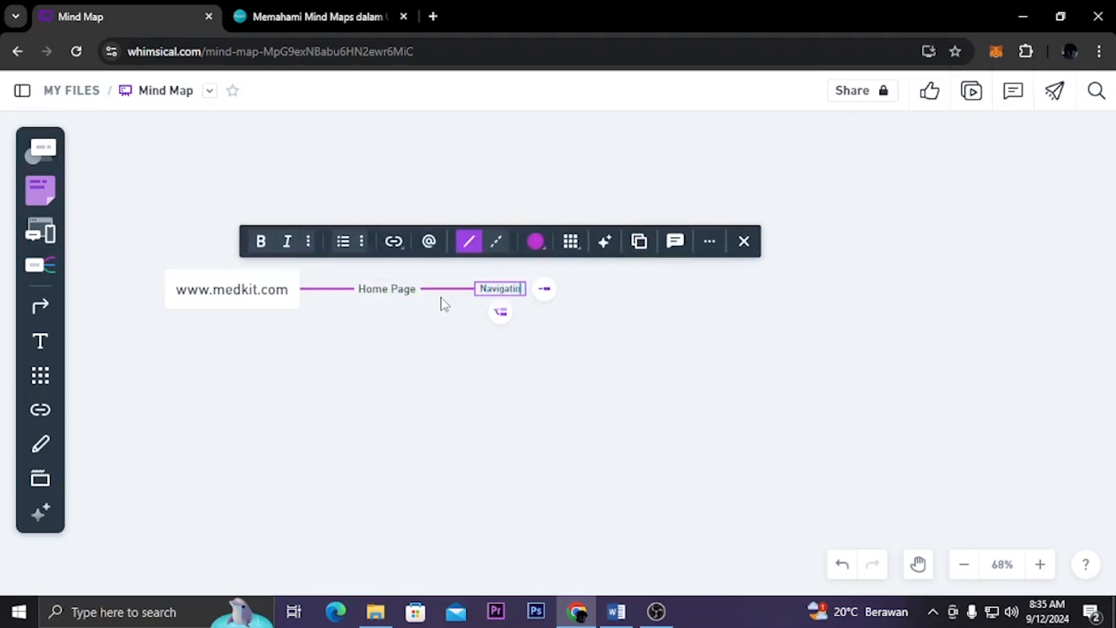
type(" Bar")
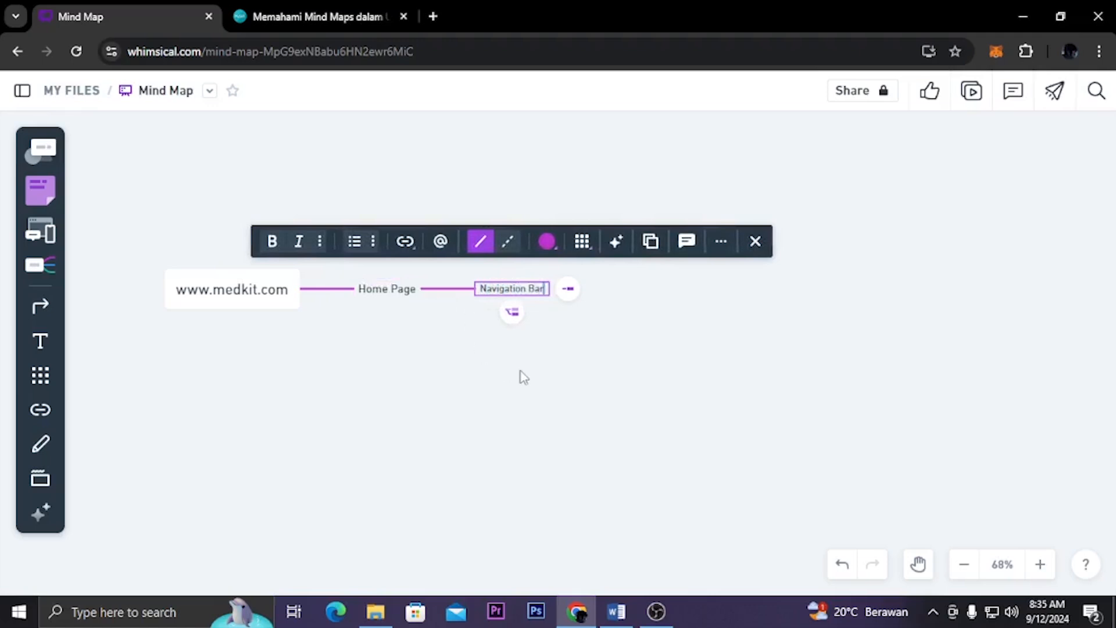
left_click(523, 372)
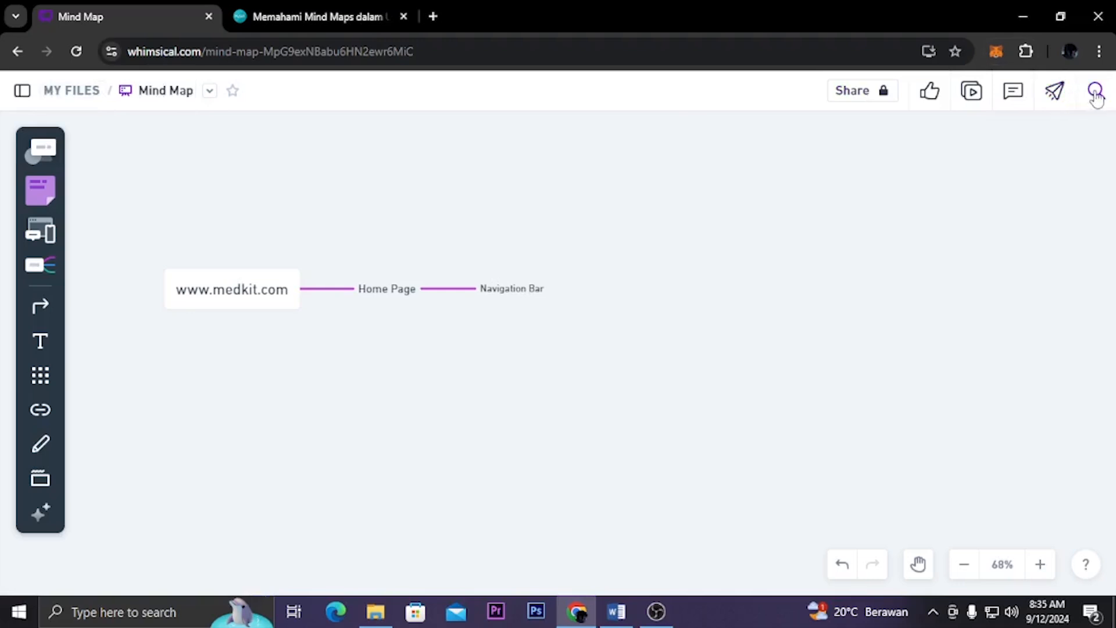
Add two child nodes, "Logo" and "Menu", to the Navigation Bar node
left_click(530, 294)
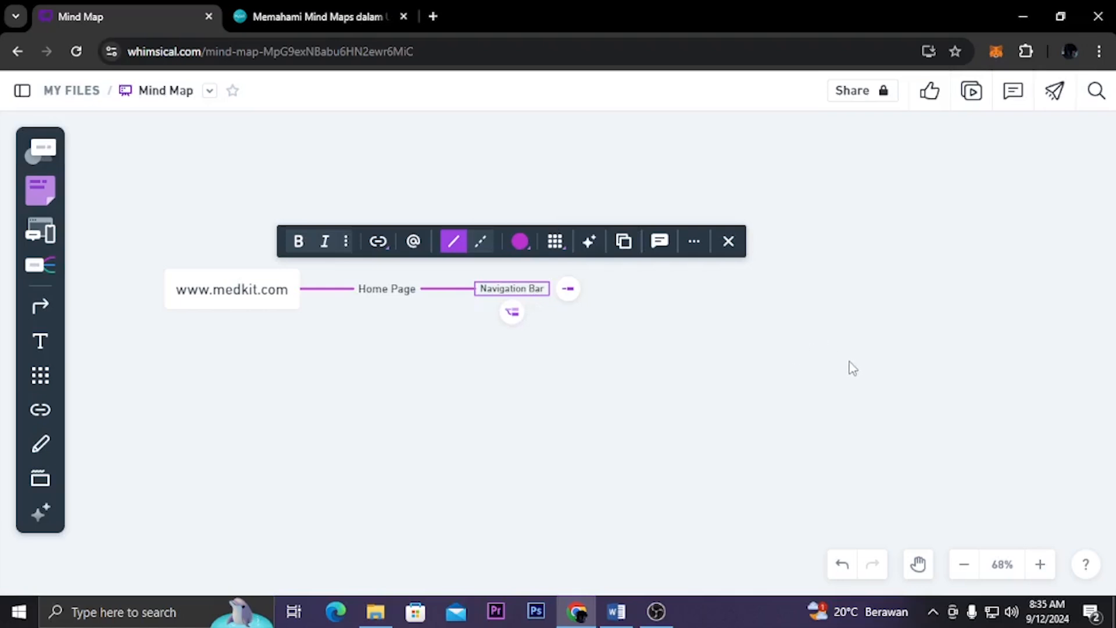
left_click(570, 291)
type("Logo")
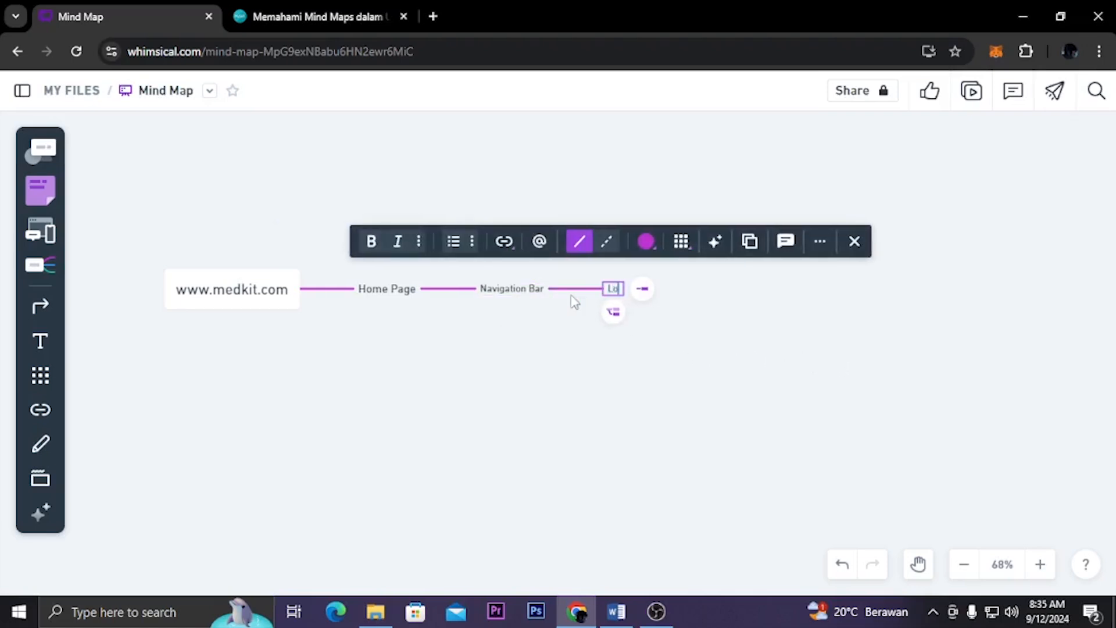
left_click(599, 352)
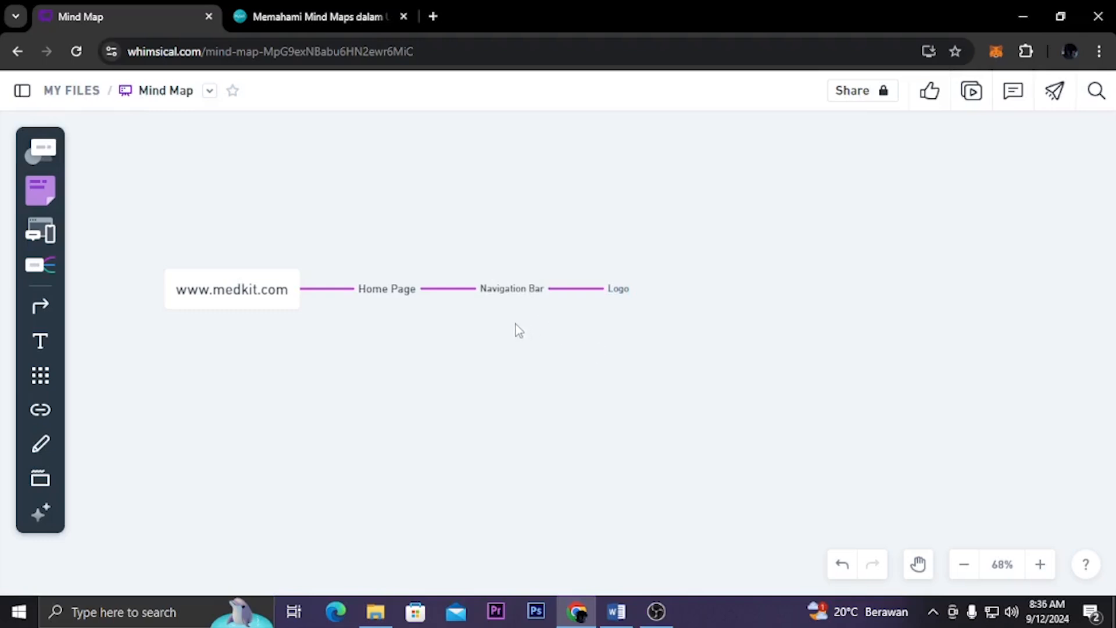
left_click(529, 292)
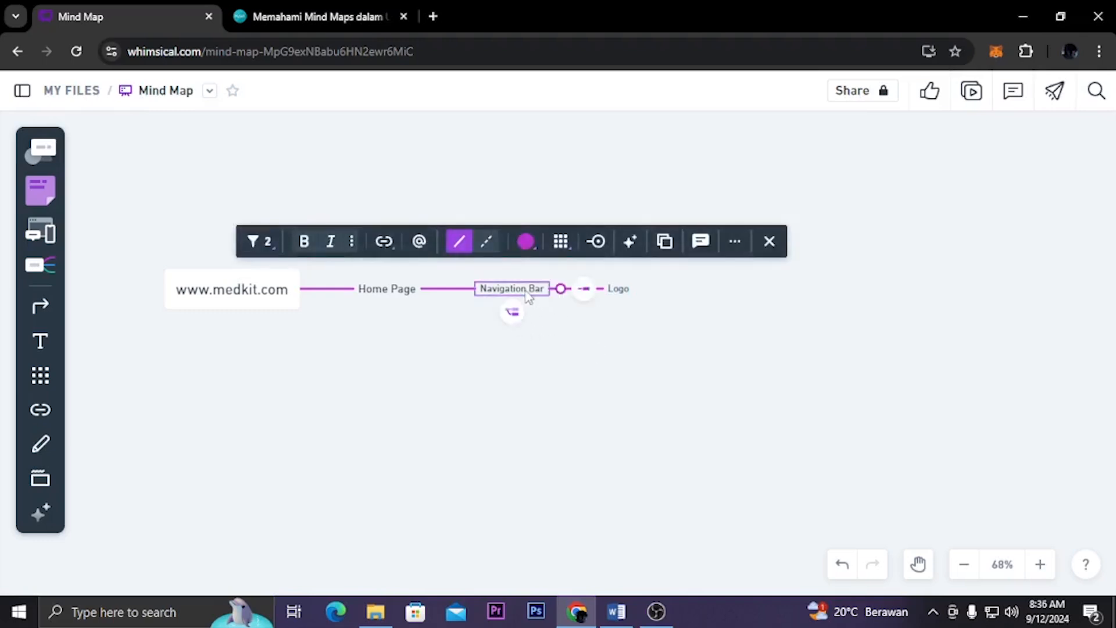
left_click(584, 291)
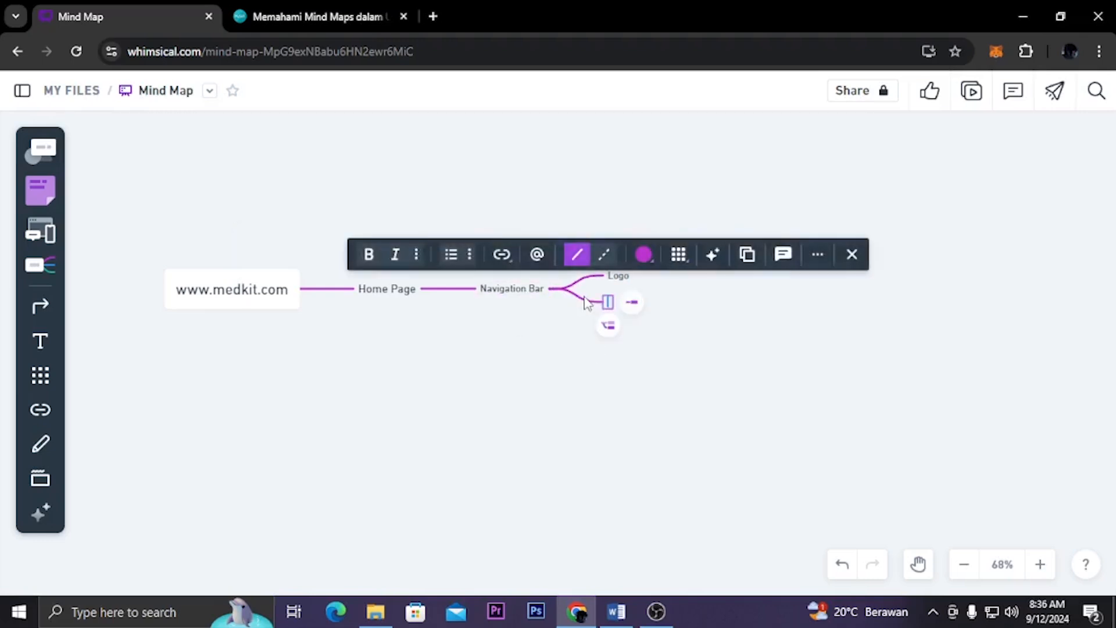
type("Menu")
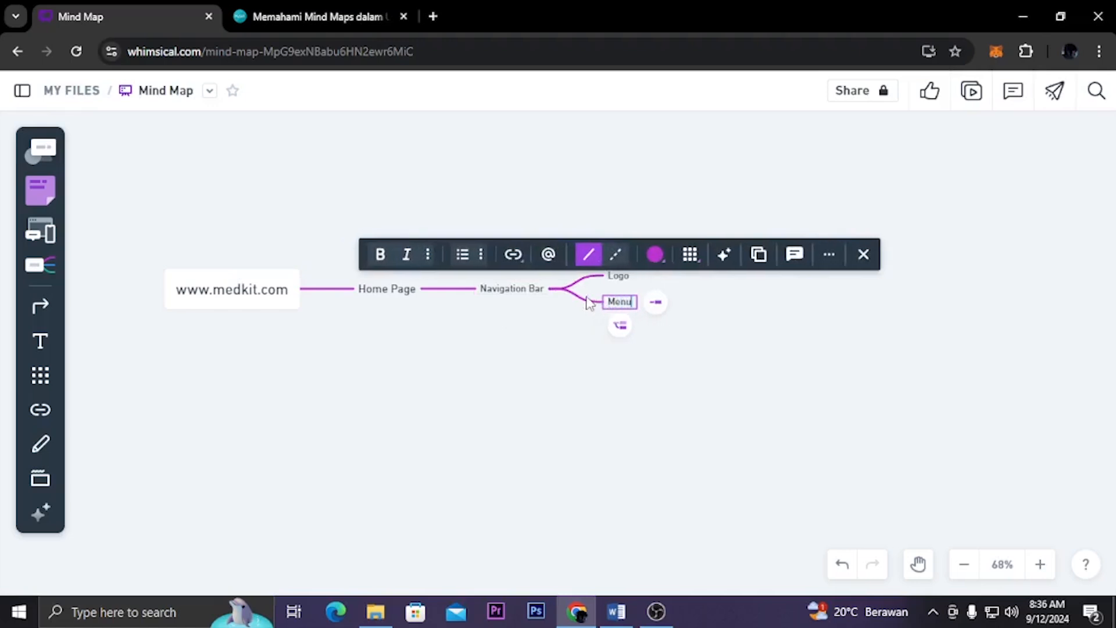
left_click(695, 338)
left_click(626, 309)
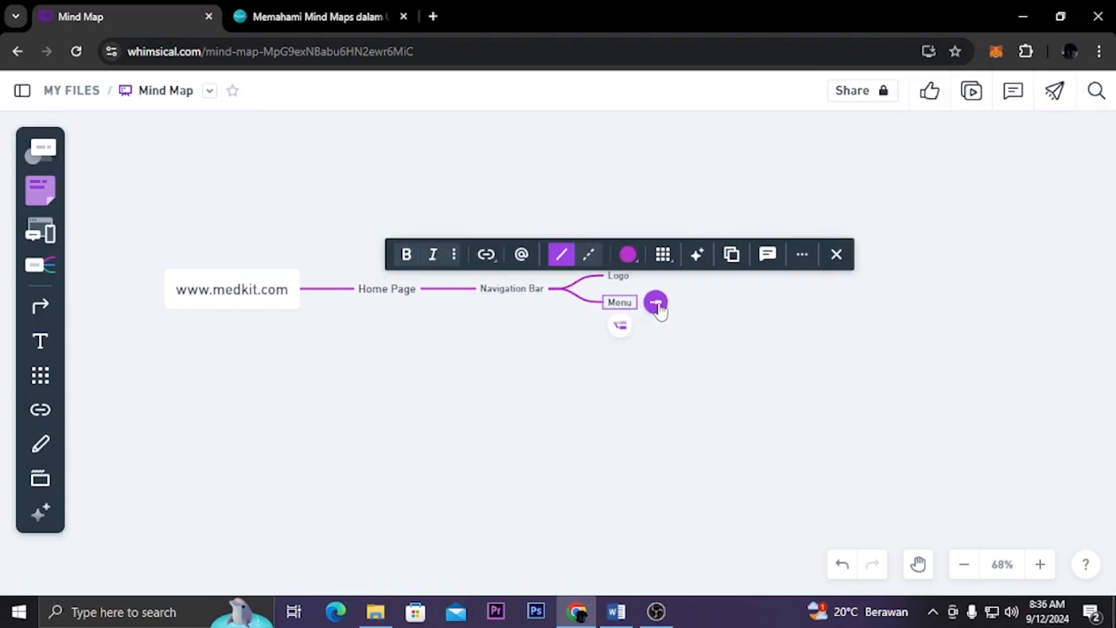
left_click(658, 303)
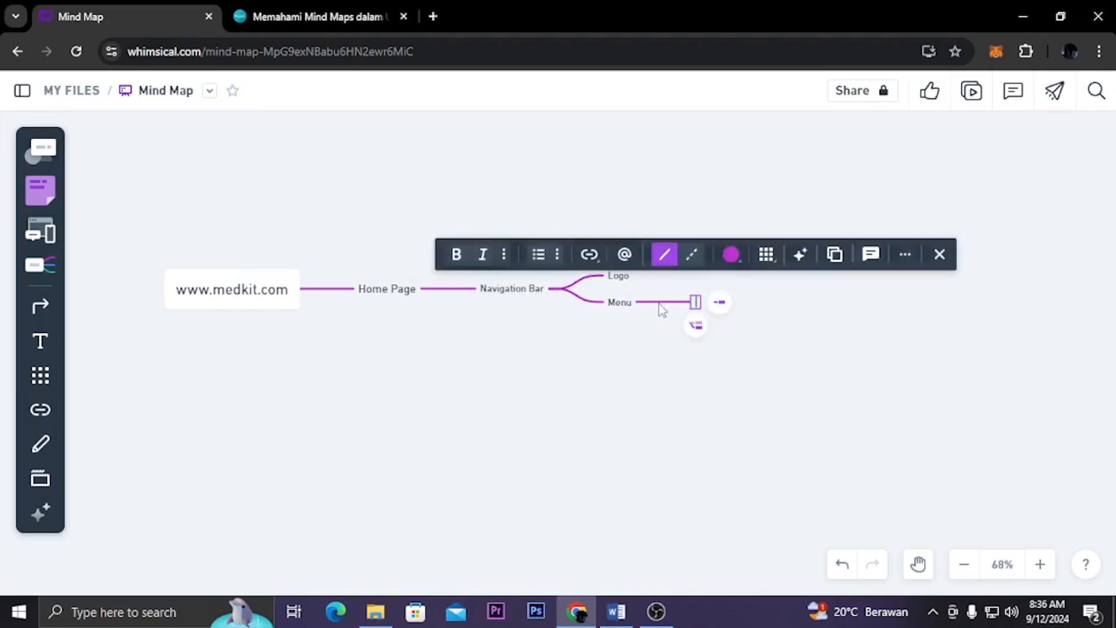
left_click(619, 308)
left_click(619, 304)
left_click(618, 324)
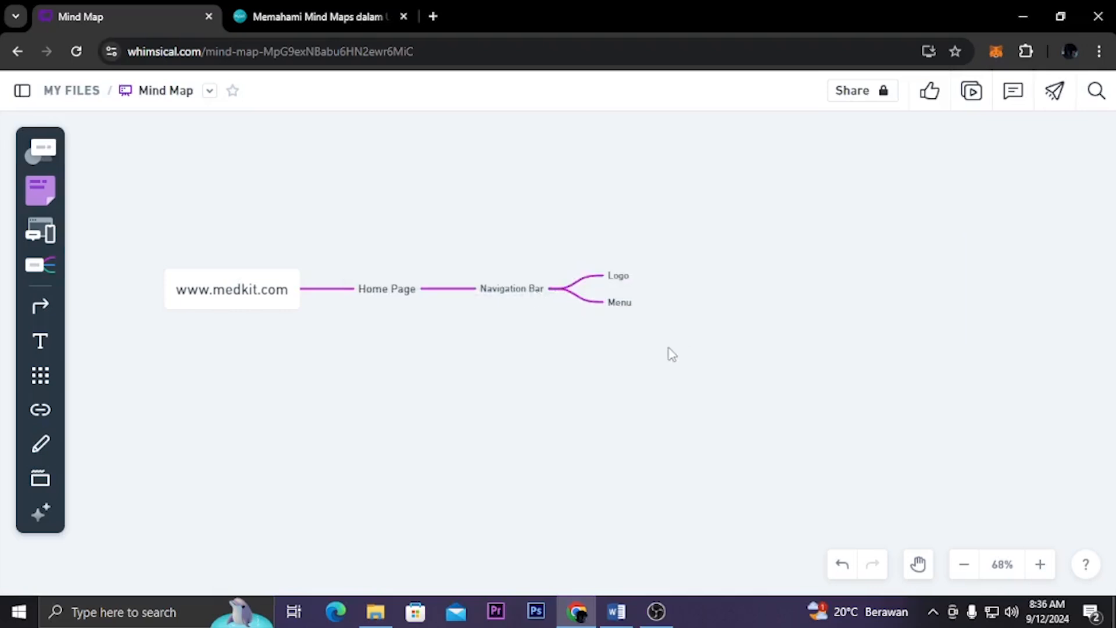
Add two child nodes, "Home" and "Lab", to the Menu node
left_click(619, 304)
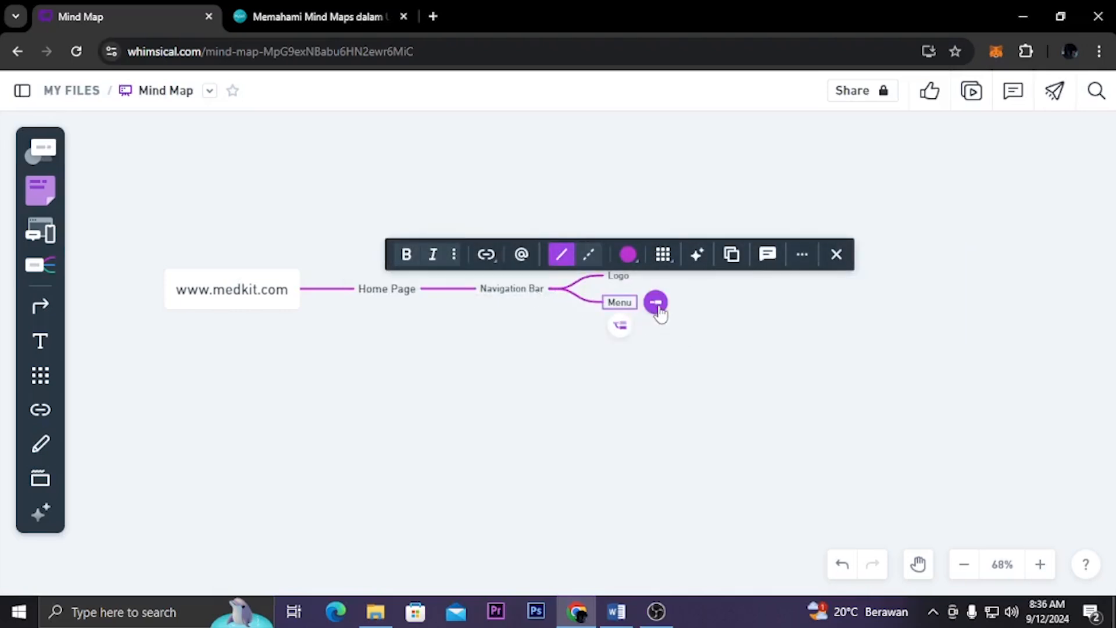
left_click(656, 303)
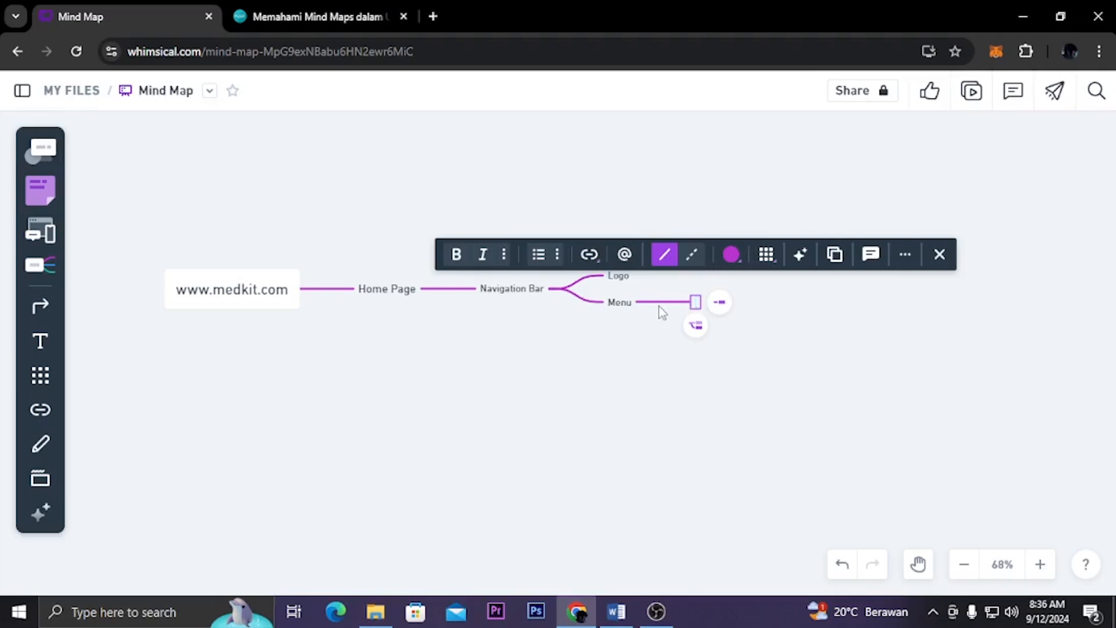
type("Home")
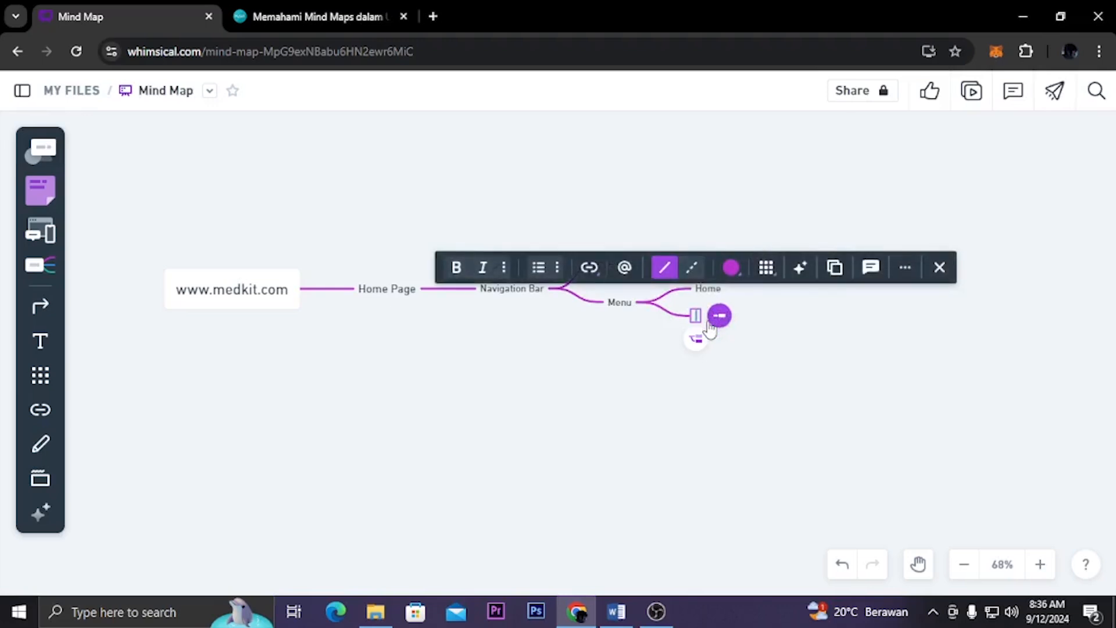
type("Lab")
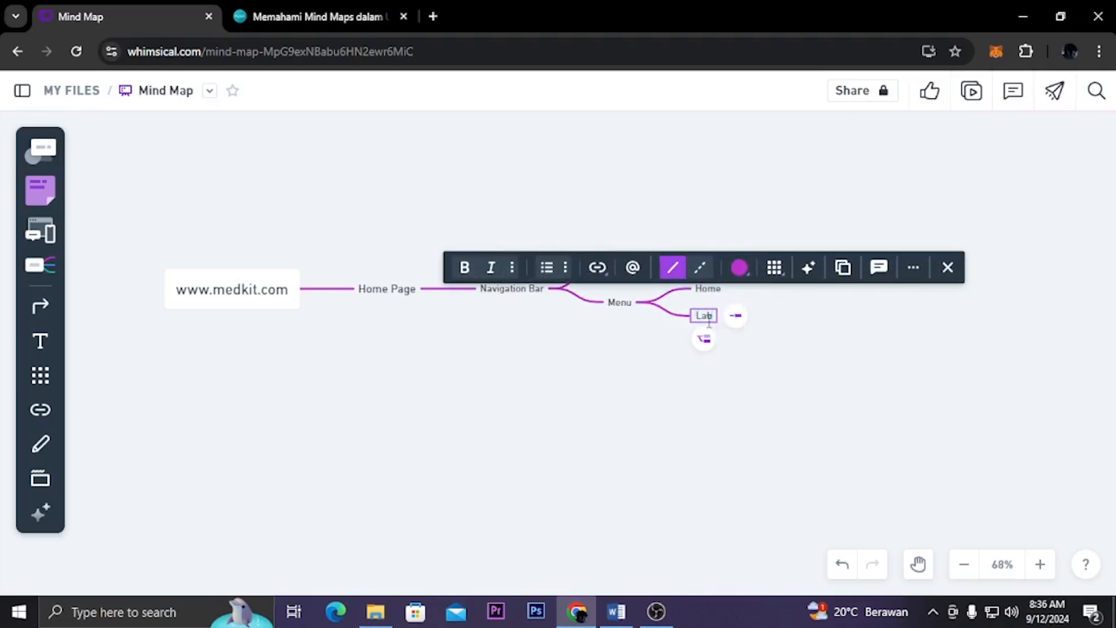
left_click(761, 344)
Add two child nodes, "Lab. darah" and "Lab Mikrobiologi", to the Lab node
left_click(704, 316)
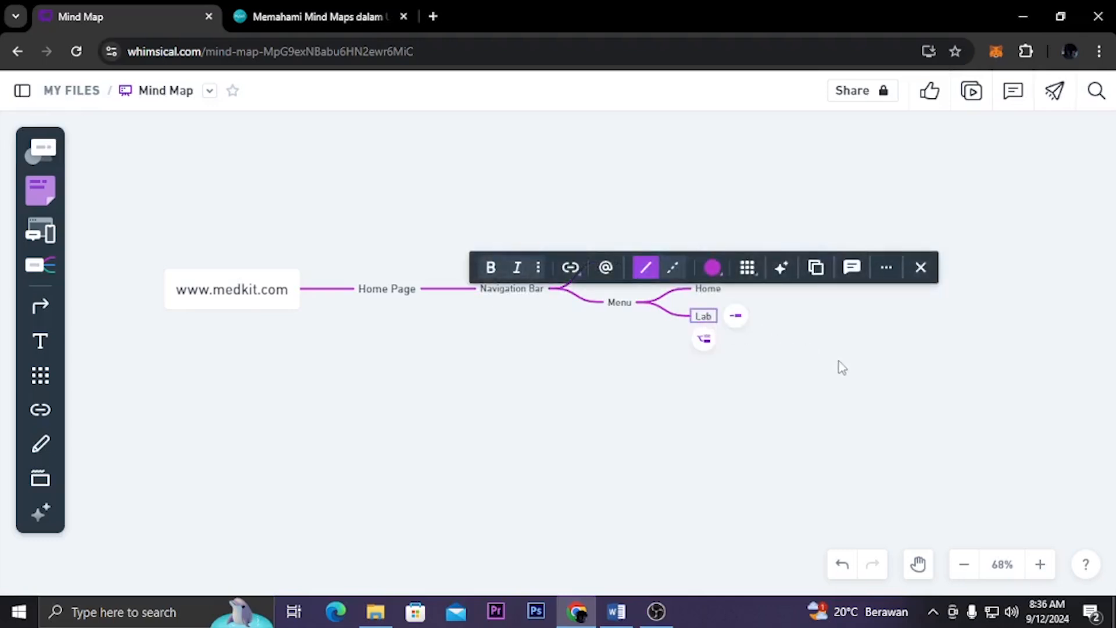
left_click(735, 315)
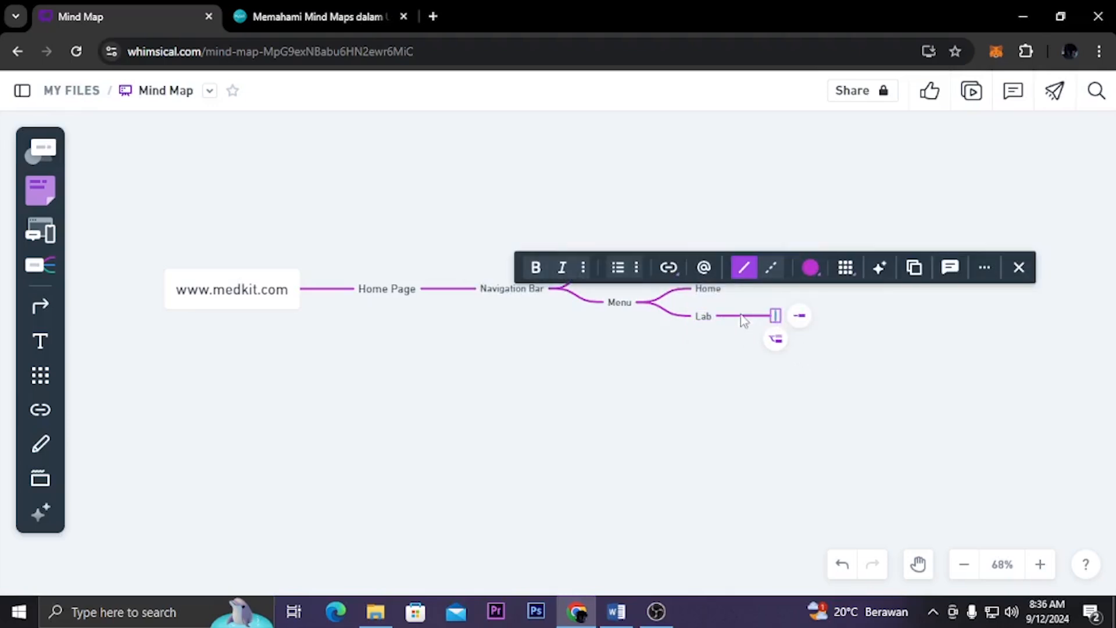
type("Lab")
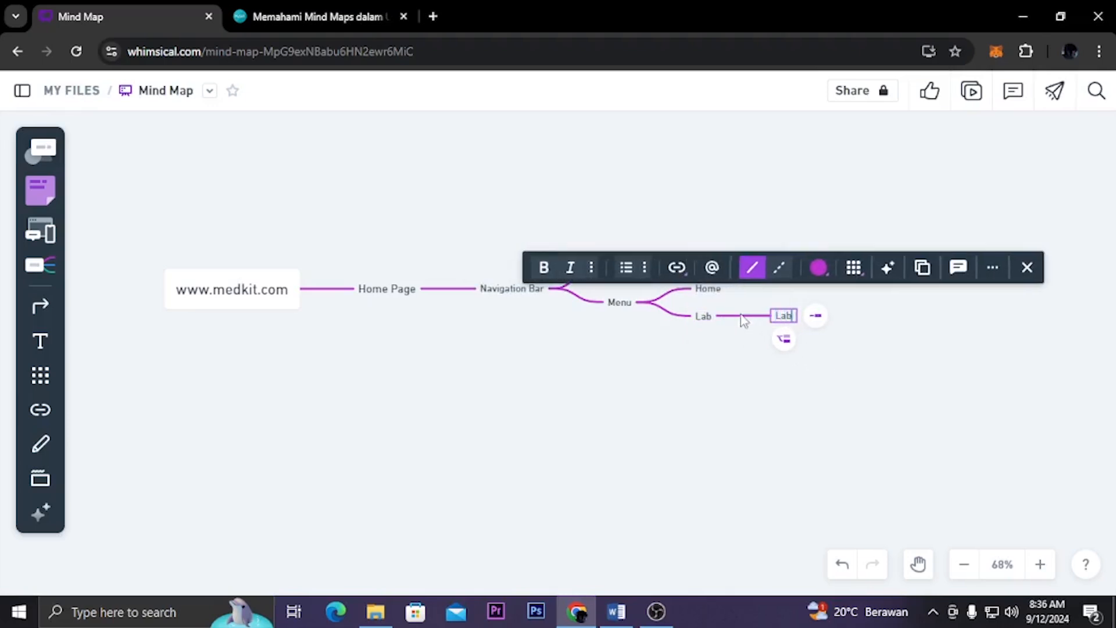
type(". darah")
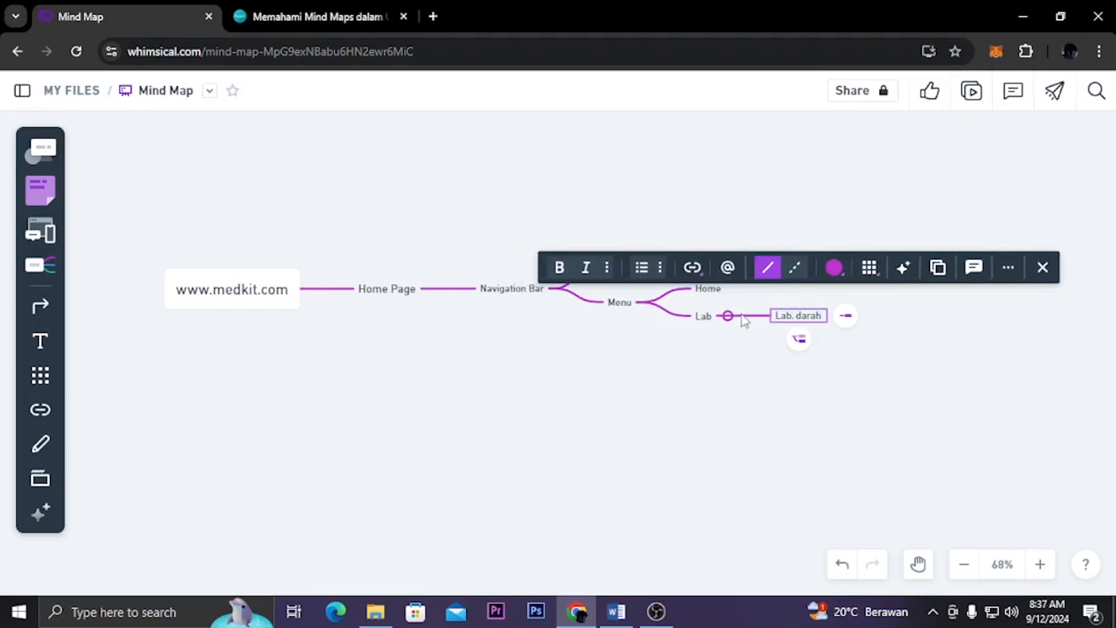
left_click(800, 338)
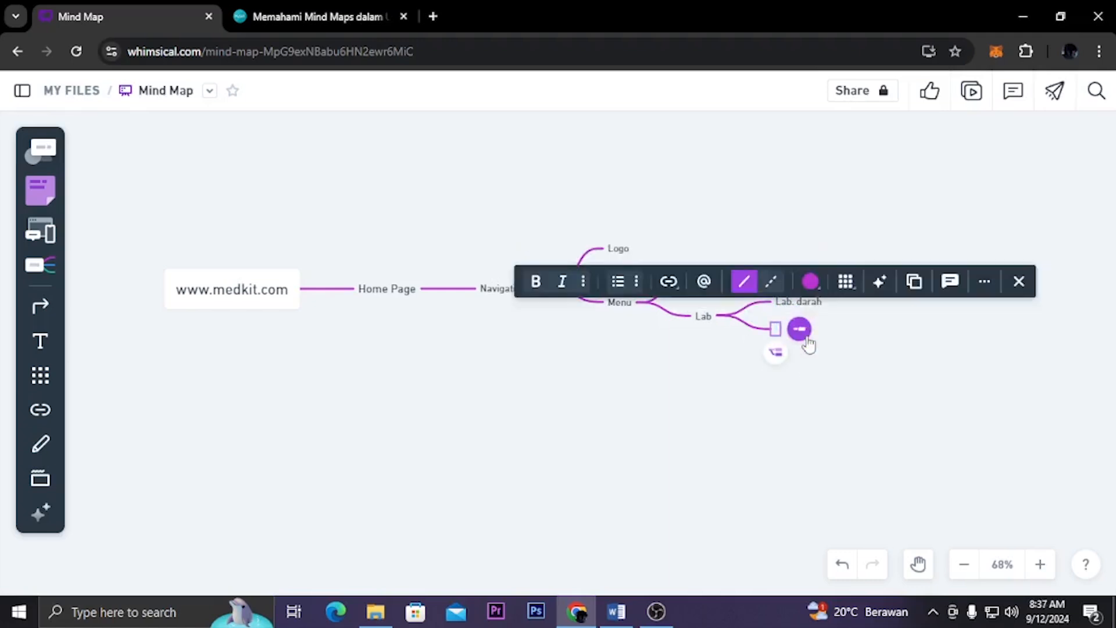
type("L")
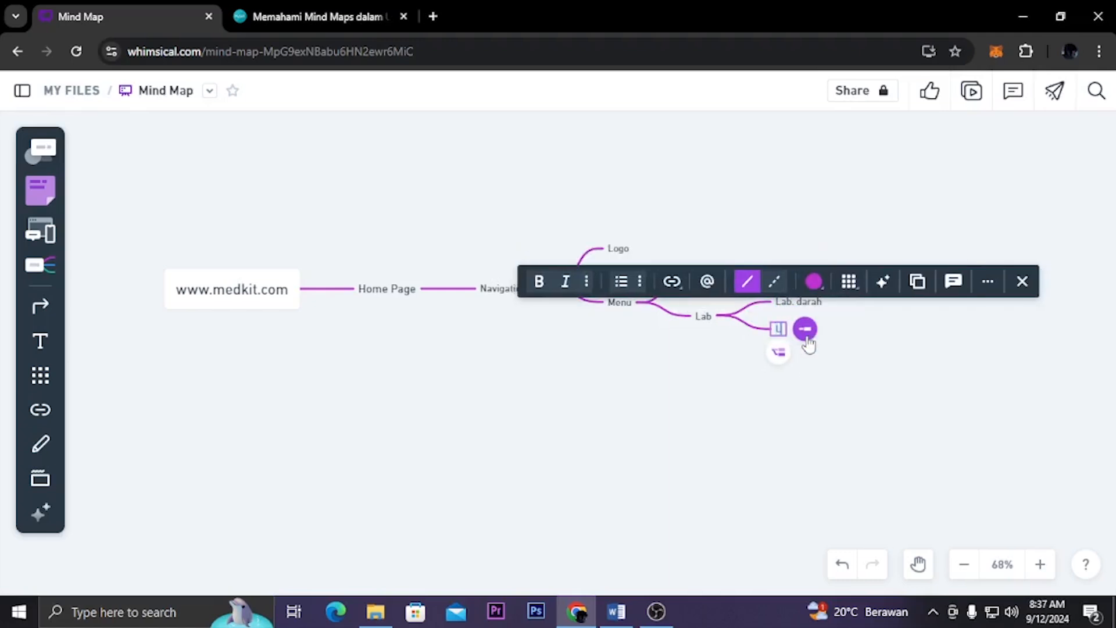
type("ab Mikro")
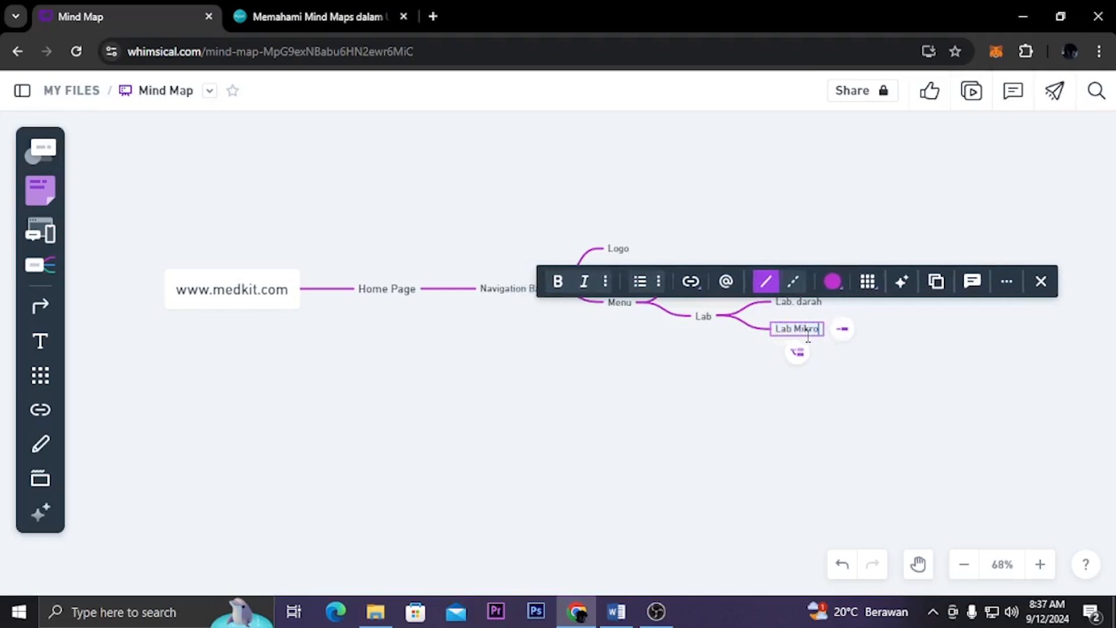
type("biologi")
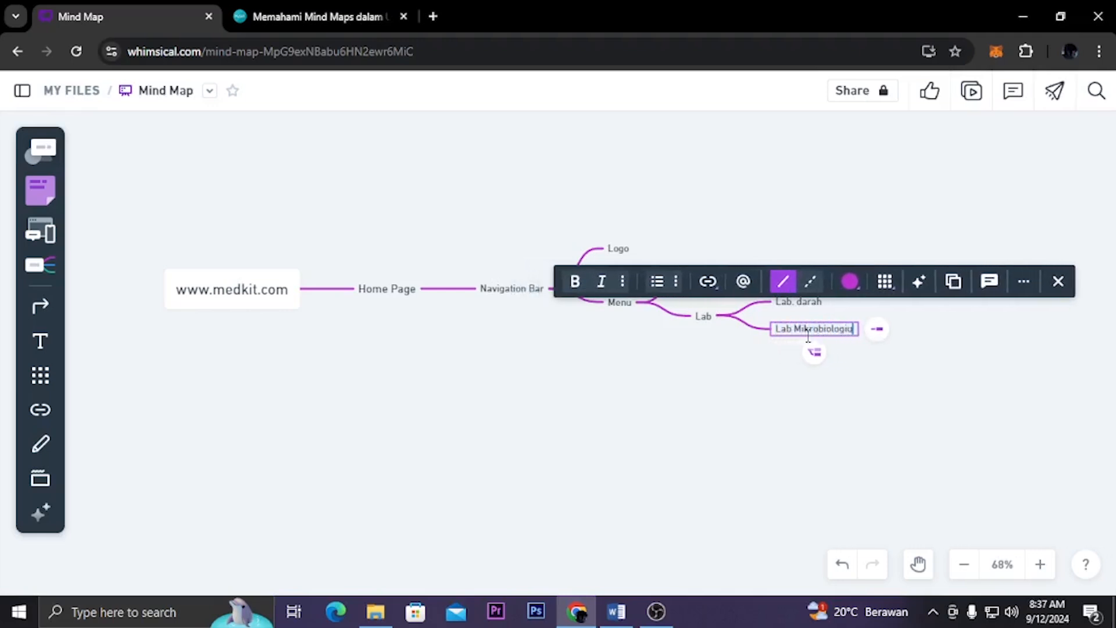
type("u")
key("BackSpace")
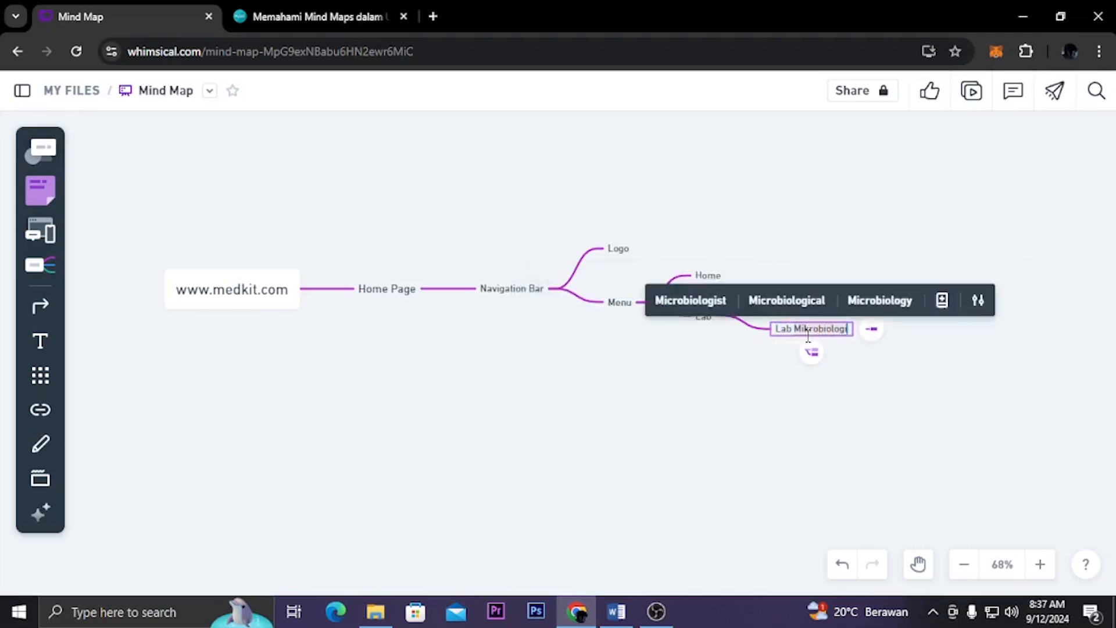
left_click(791, 369)
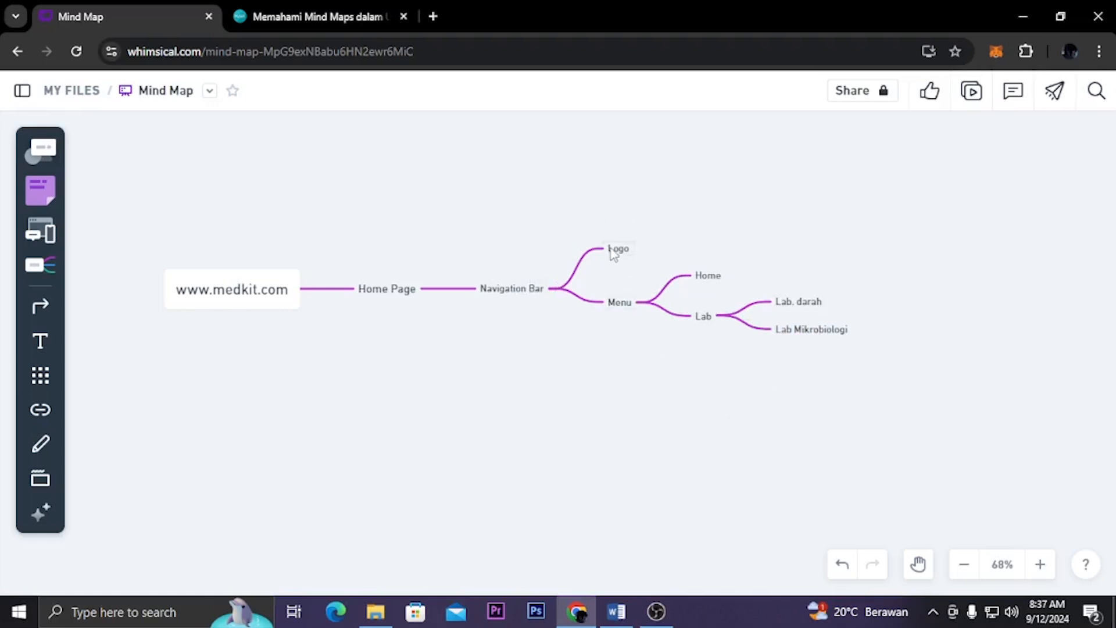
Add a "Dokter" node under Menu as a sibling below the Lab node
left_click(614, 309)
left_click(713, 326)
left_click(707, 319)
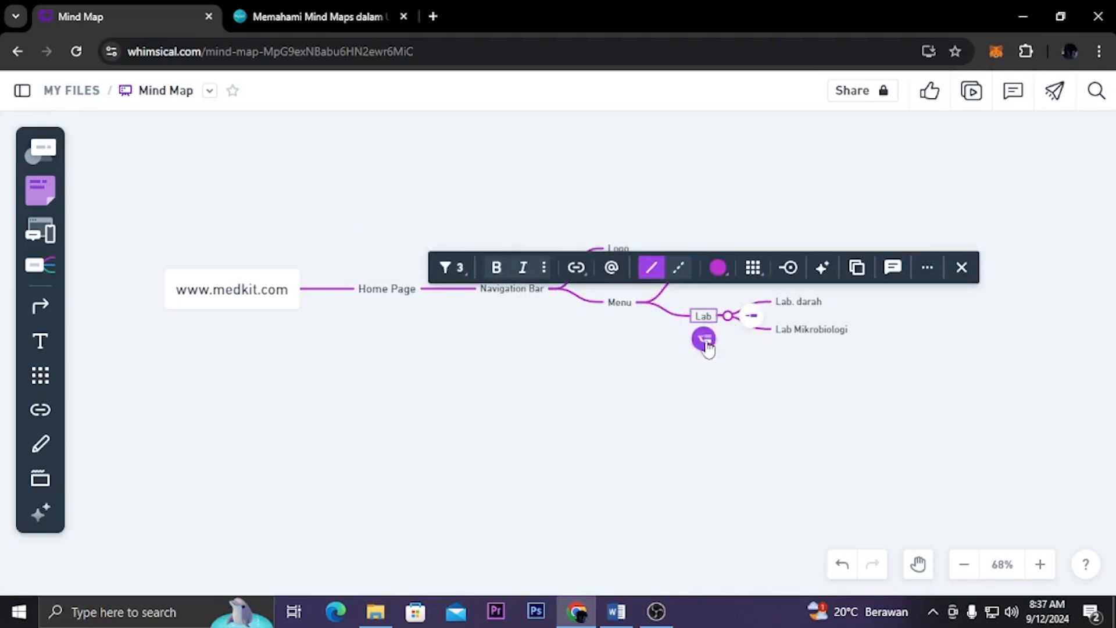
left_click(705, 340)
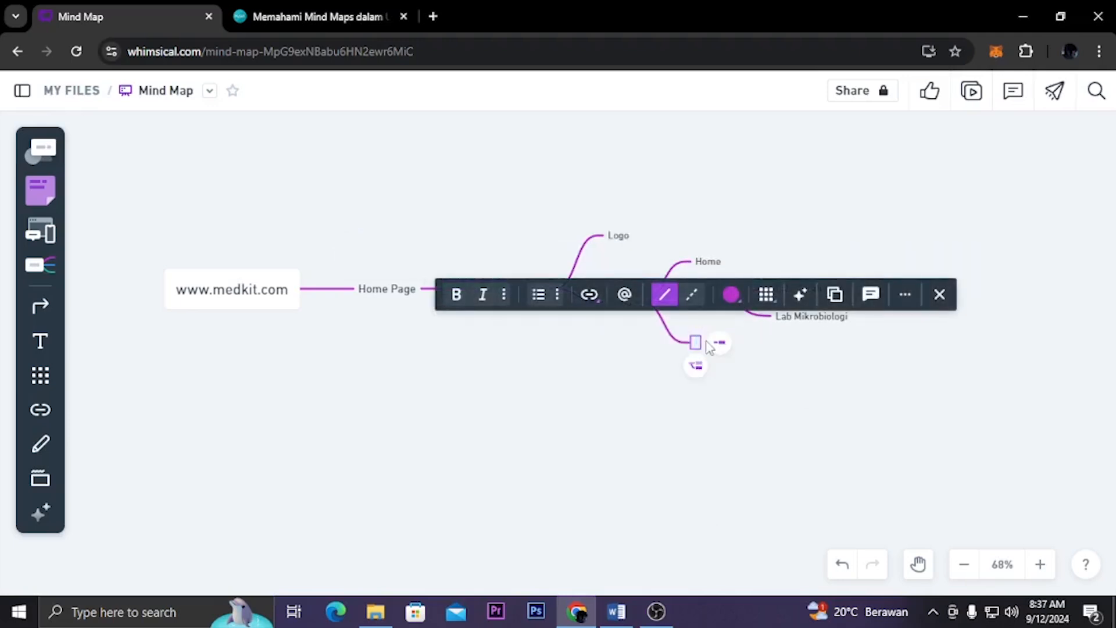
type("Dokter")
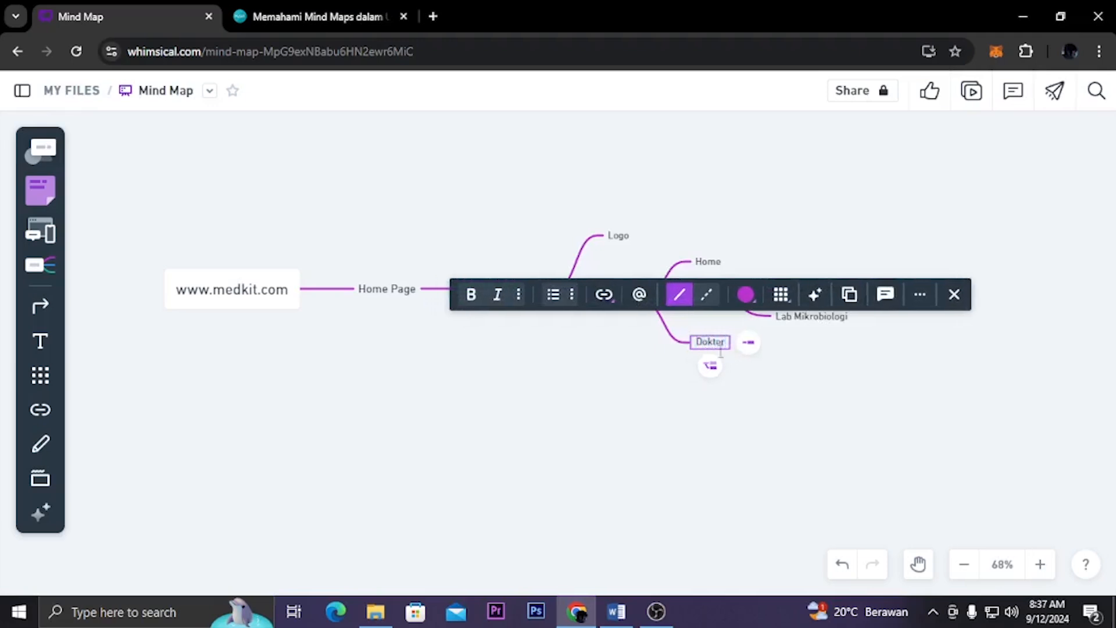
left_click(758, 387)
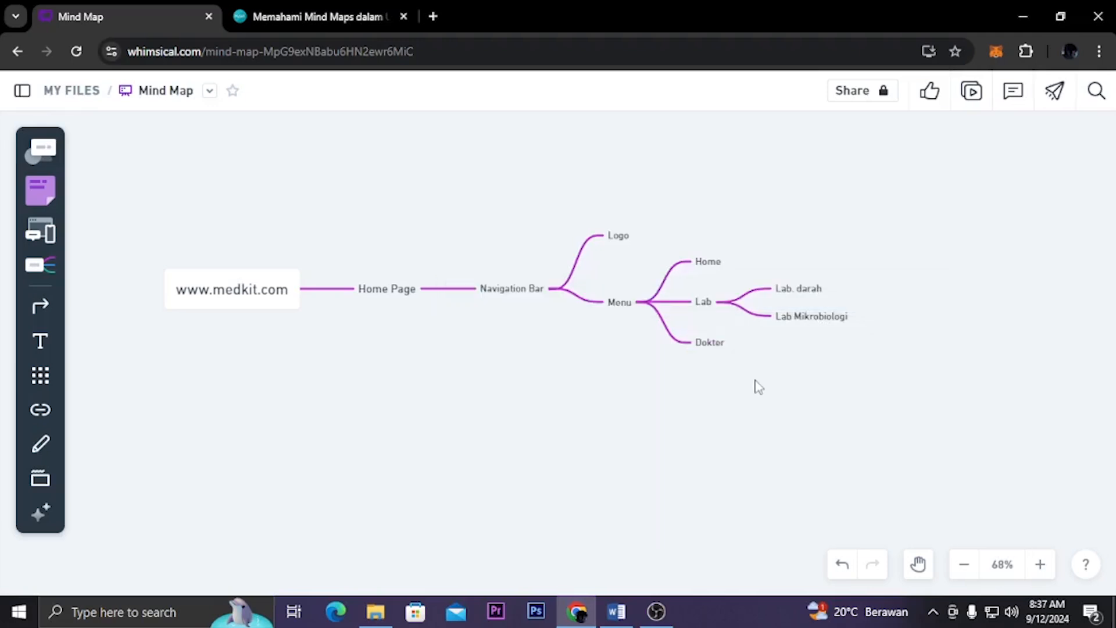
Add two child nodes, "Dokter Anak" and "Dokter Bedah", to the Dokter node
left_click(715, 347)
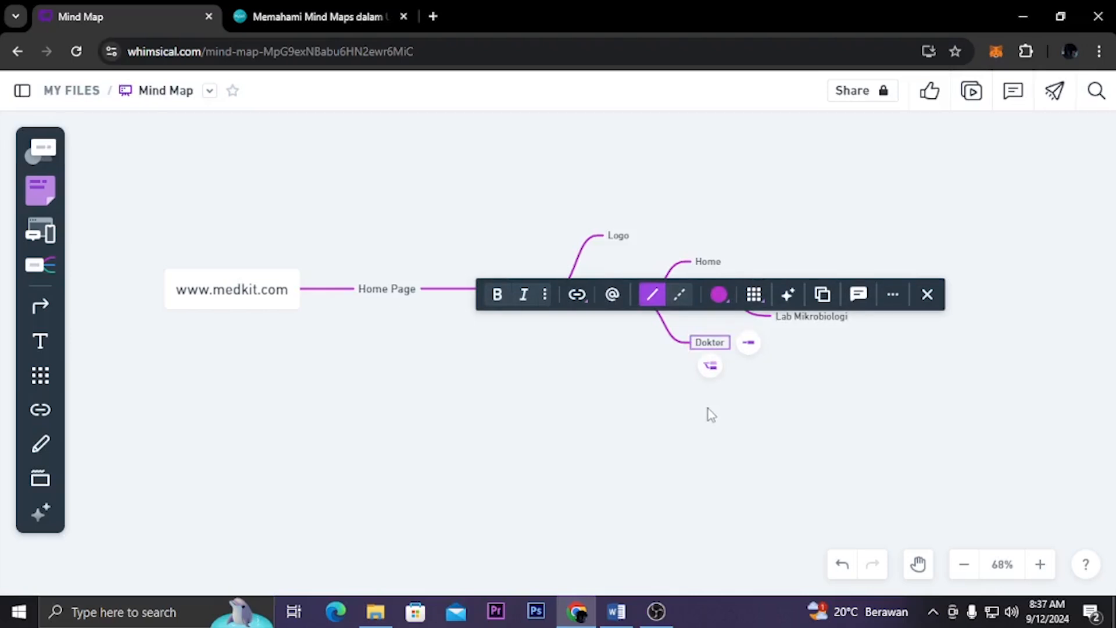
left_click(749, 343)
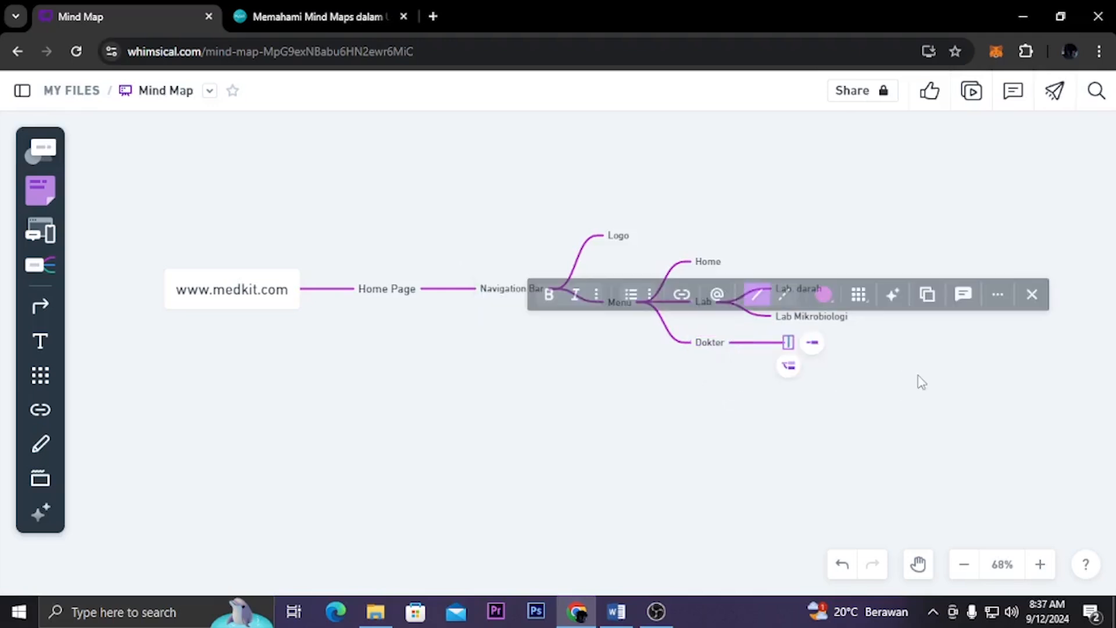
type("Dokter Anak")
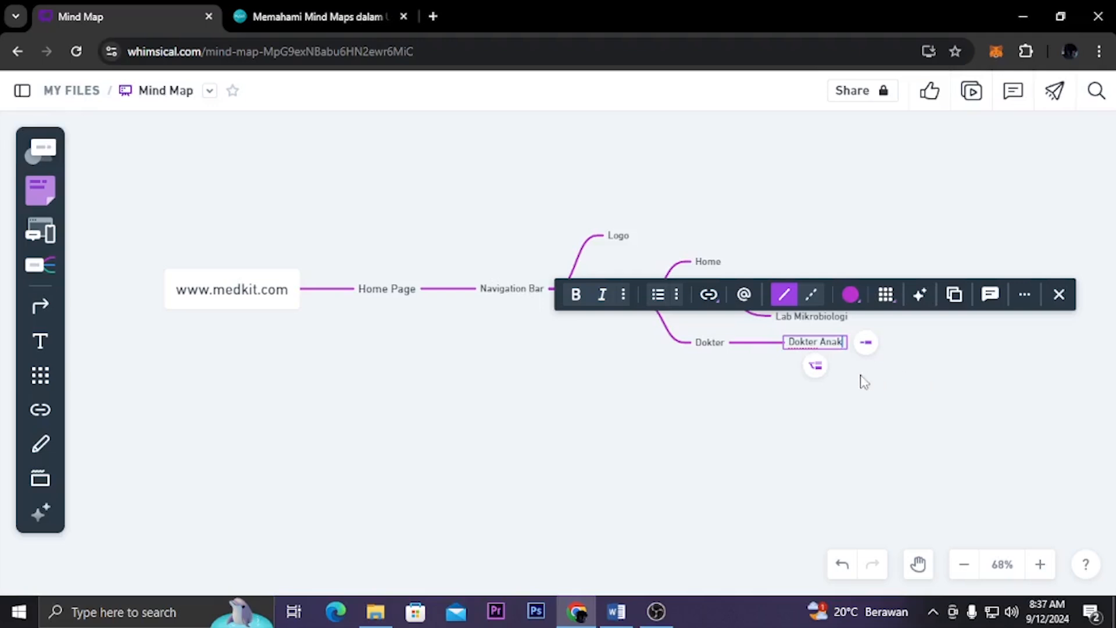
left_click(815, 365)
type("Dokter Bedah")
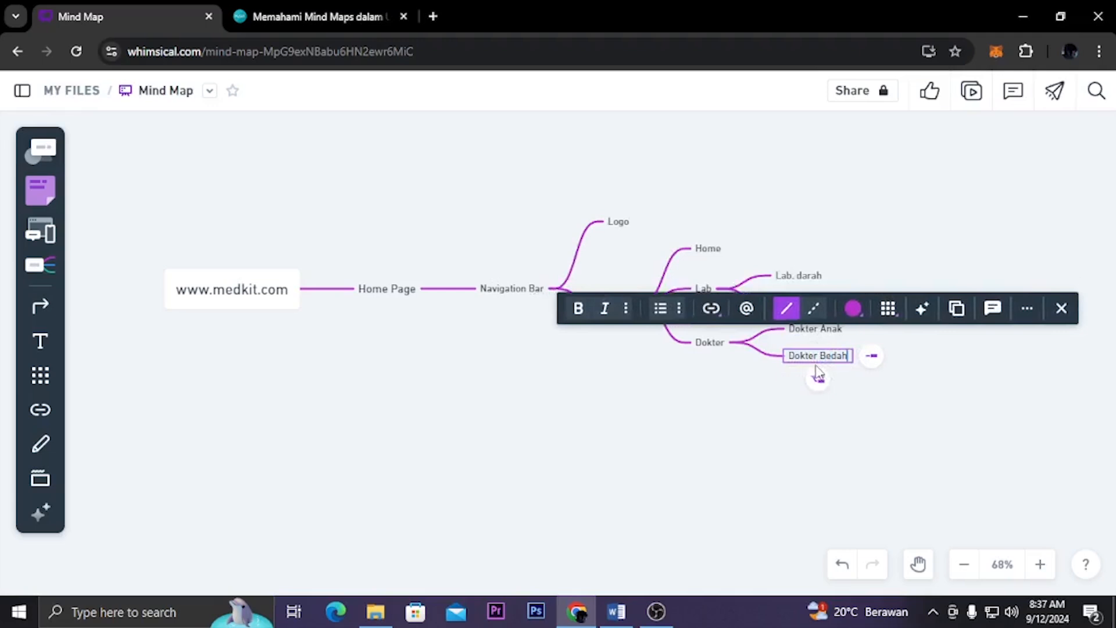
left_click(883, 400)
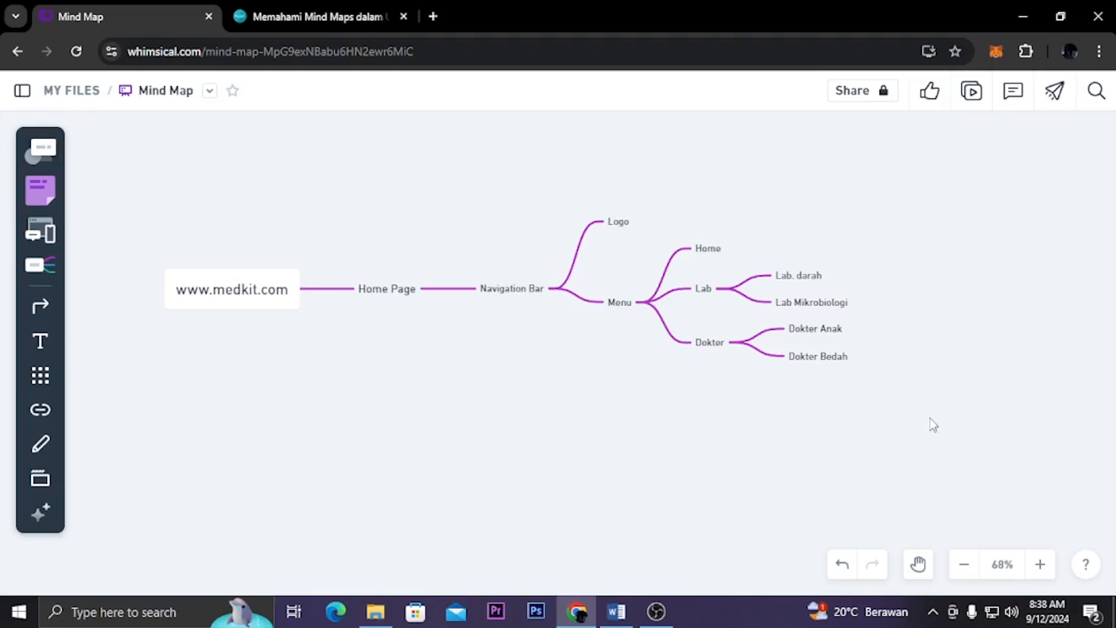
Add a child node "Service" to the Menu node
left_click(623, 303)
left_click(671, 302)
type("Service")
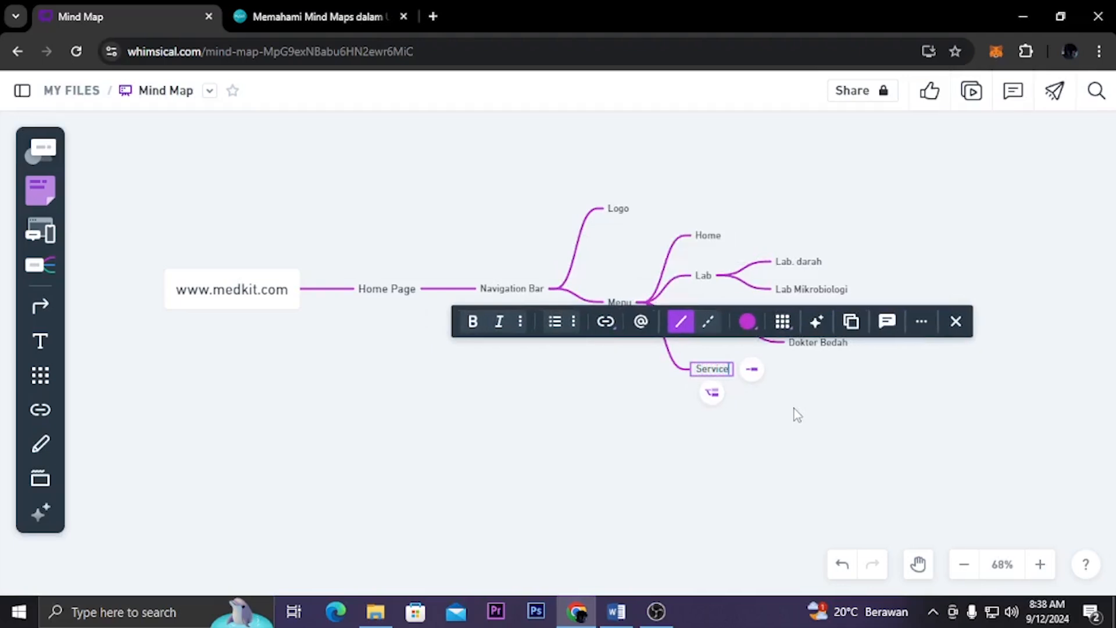
left_click(794, 410)
Add a child node "Hospital" to the Service node
left_click(724, 375)
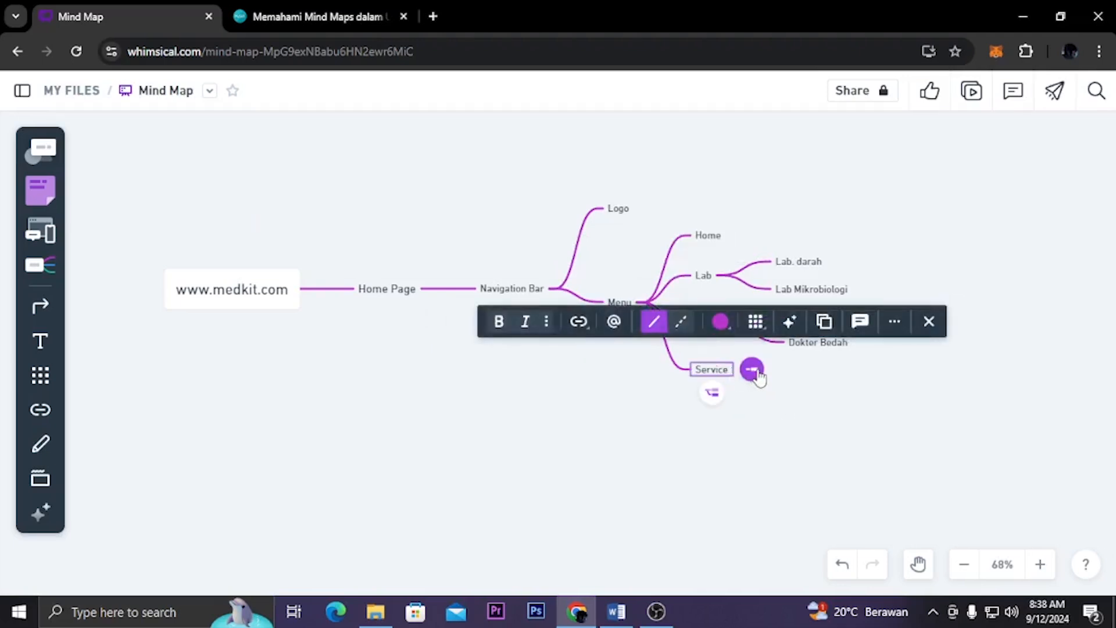
left_click(753, 370)
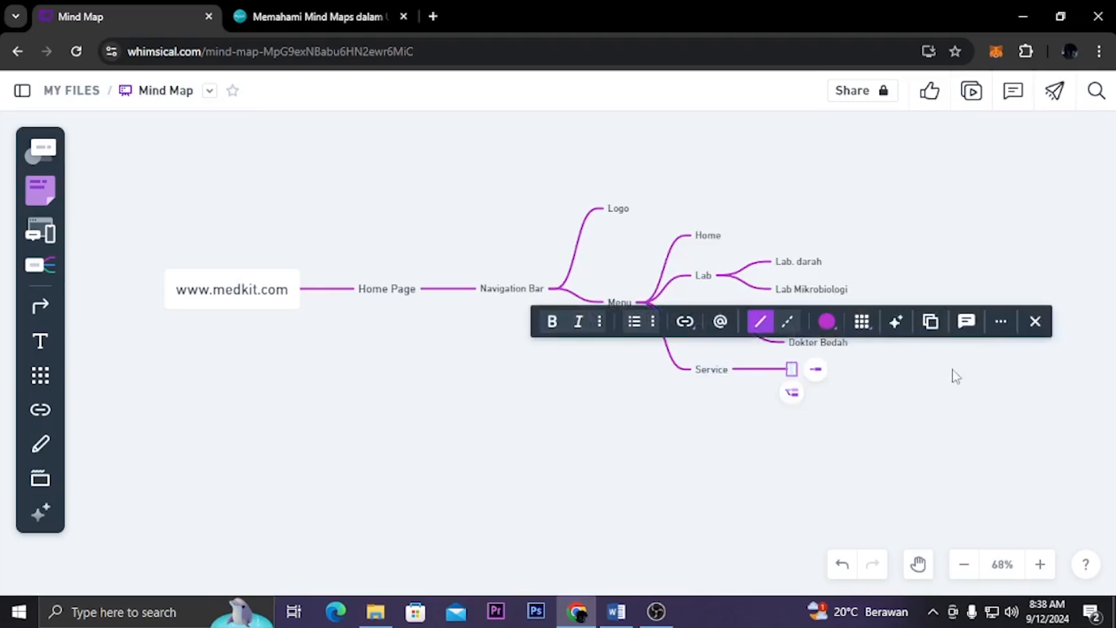
type("Hop")
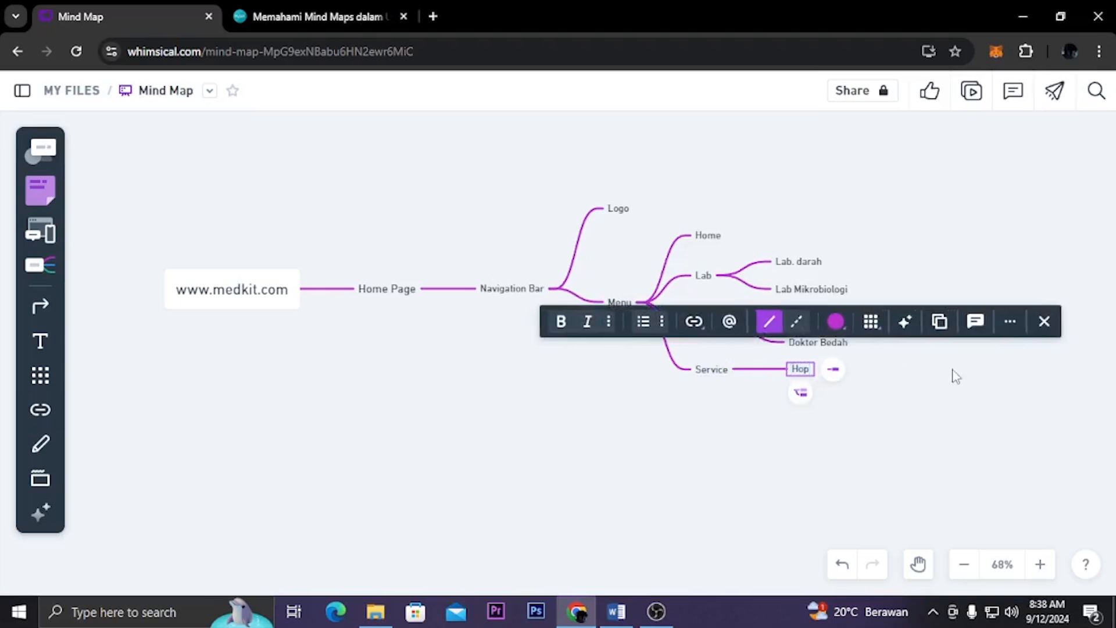
key("BackSpace")
type("spital")
left_click(953, 377)
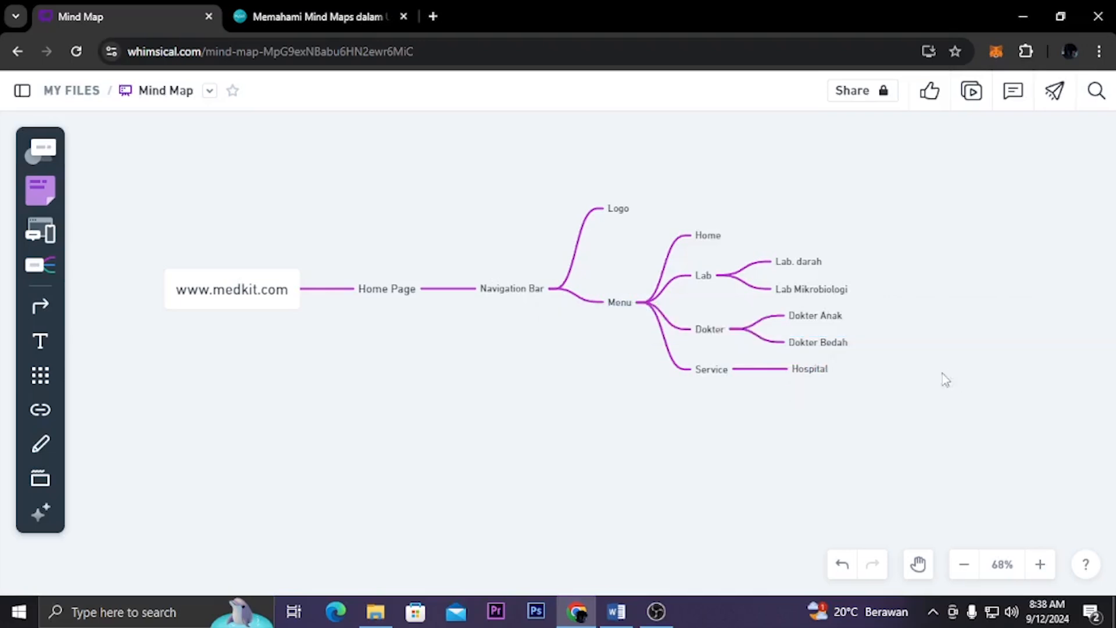
Add a "Chat Dokter" node under Service as a sibling below Hospital
left_click(807, 370)
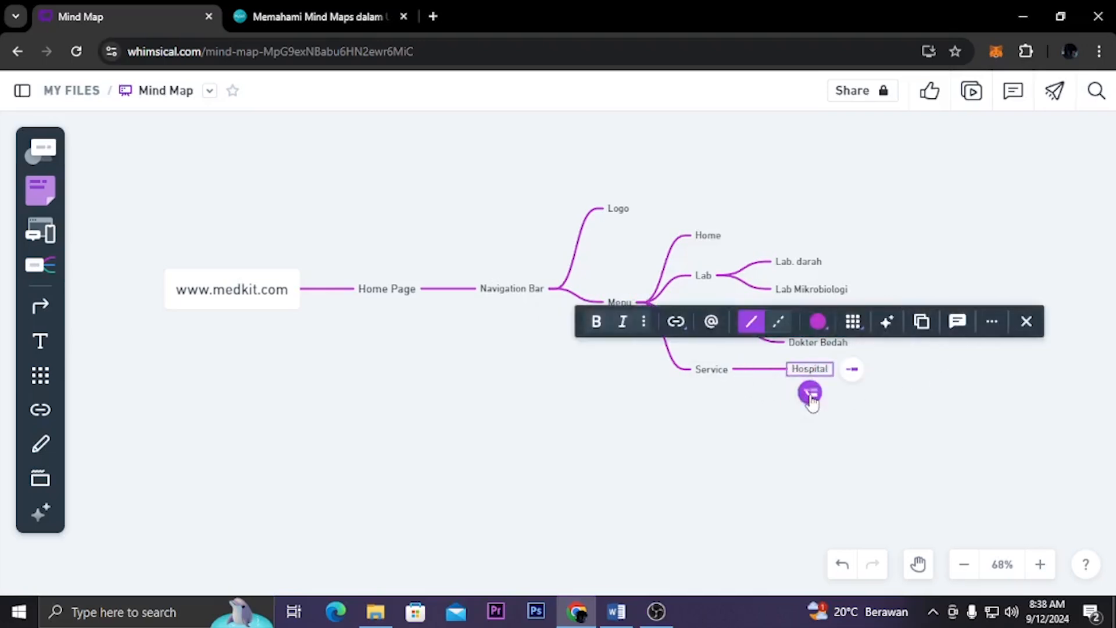
left_click(809, 396)
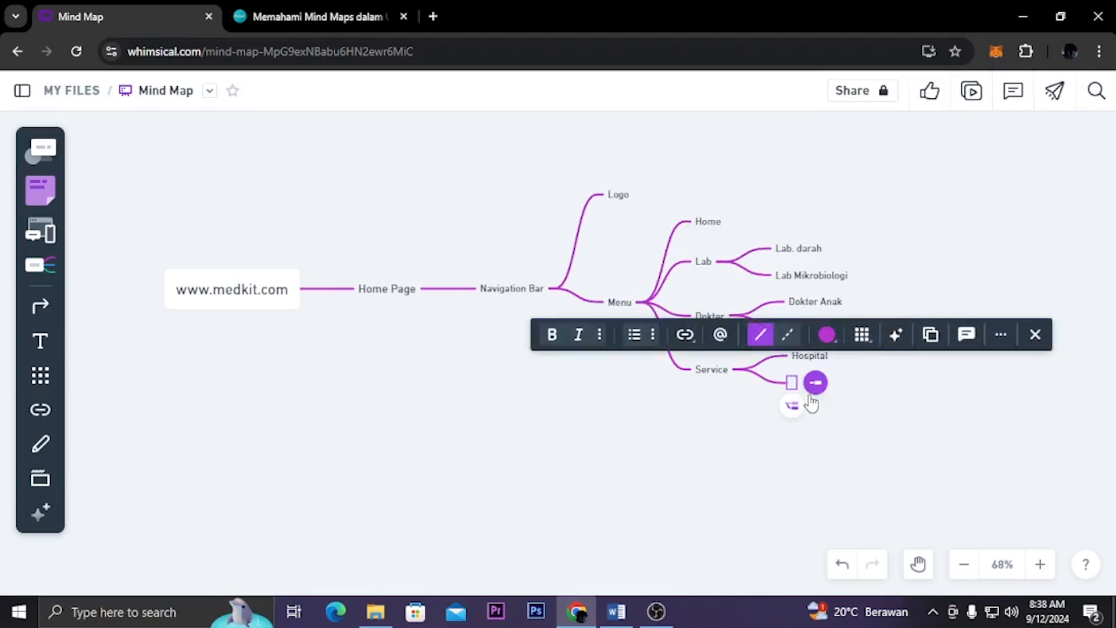
type("Chat Dokter")
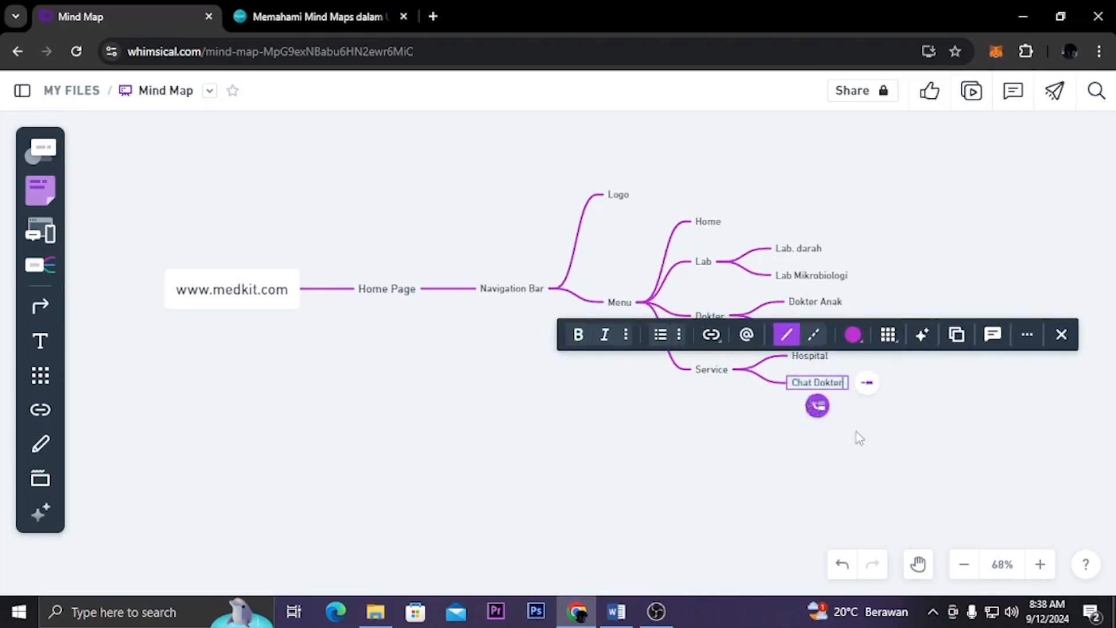
left_click(872, 457)
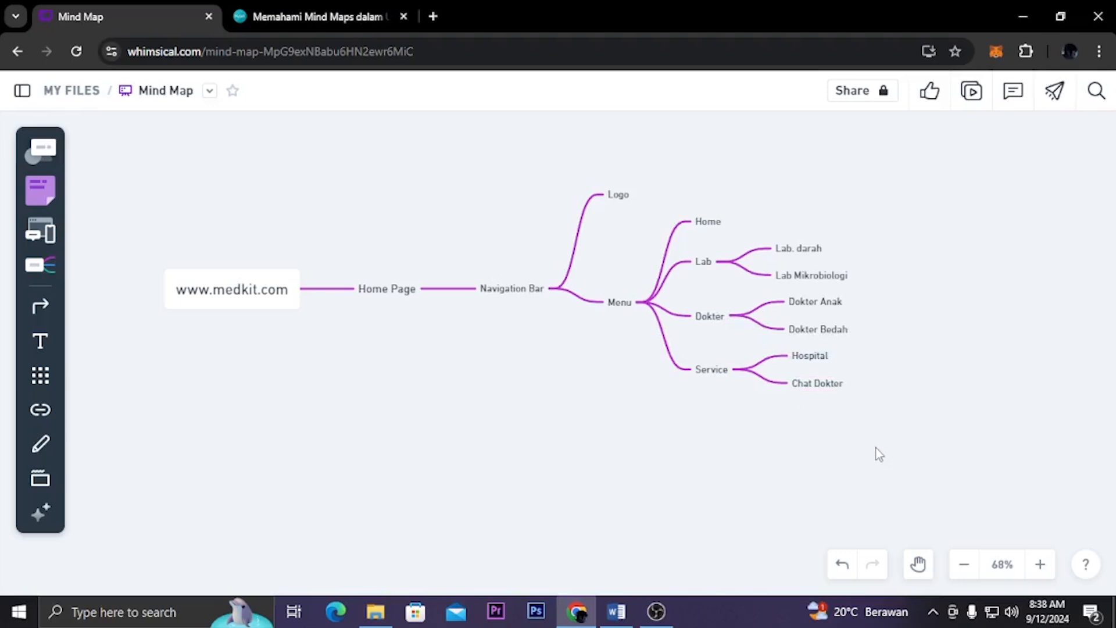
Add a third child node, "Button Masuk/Daftar", to the Navigation Bar node
left_click(500, 293)
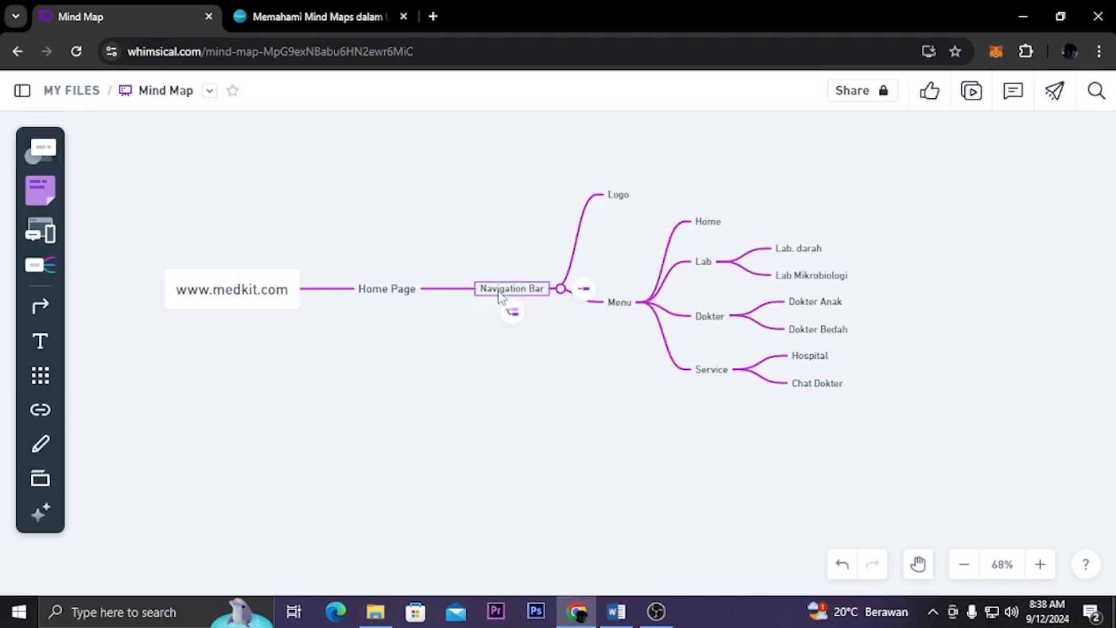
left_click(583, 291)
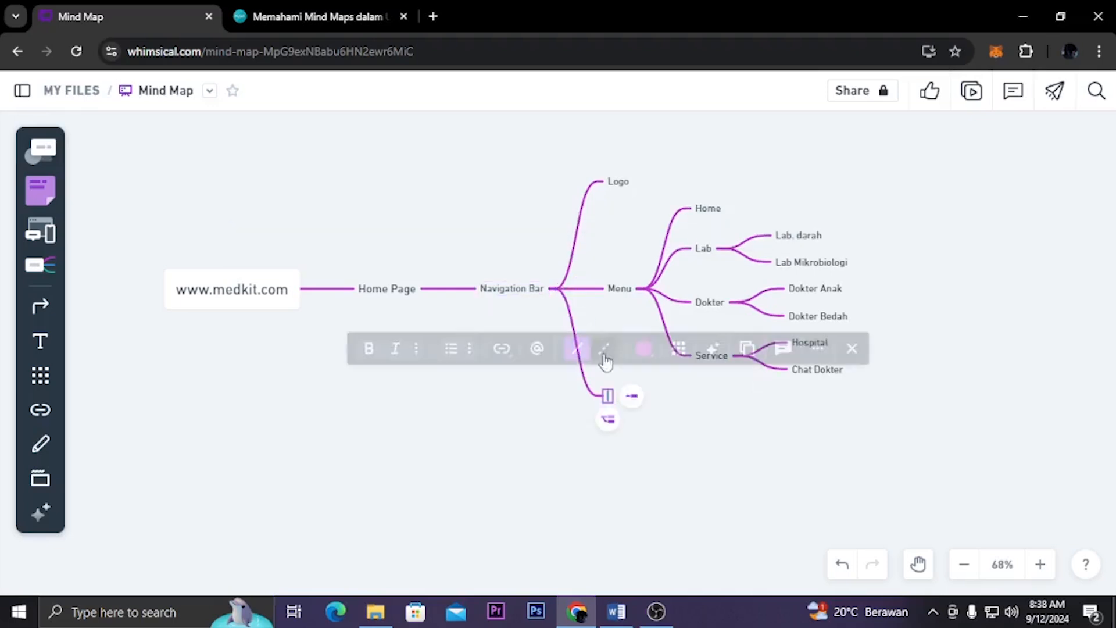
type("Butto")
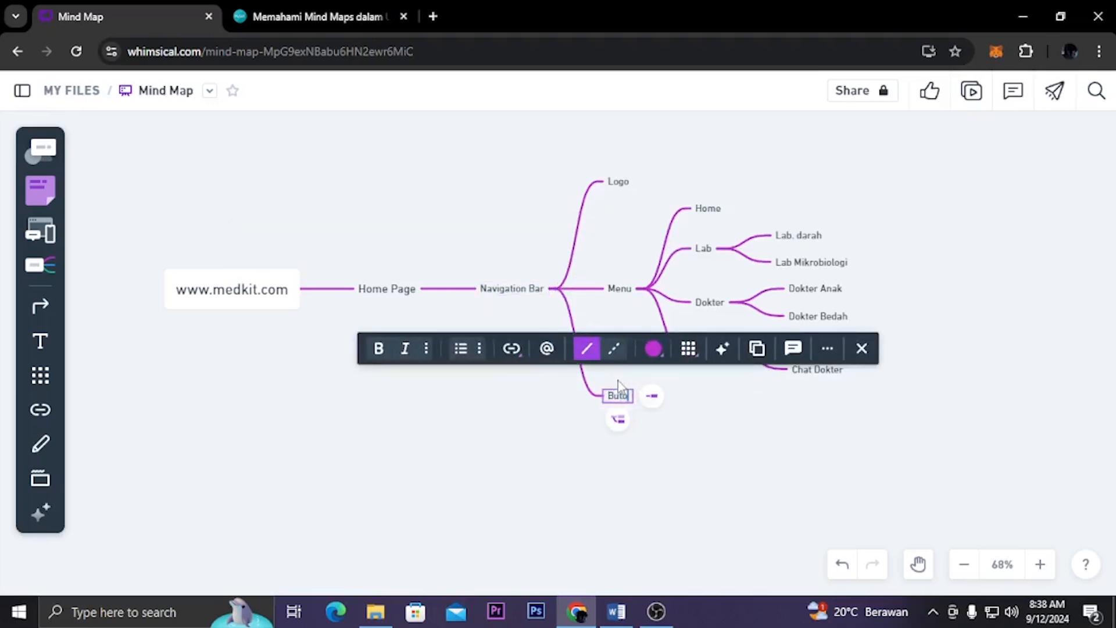
type("n")
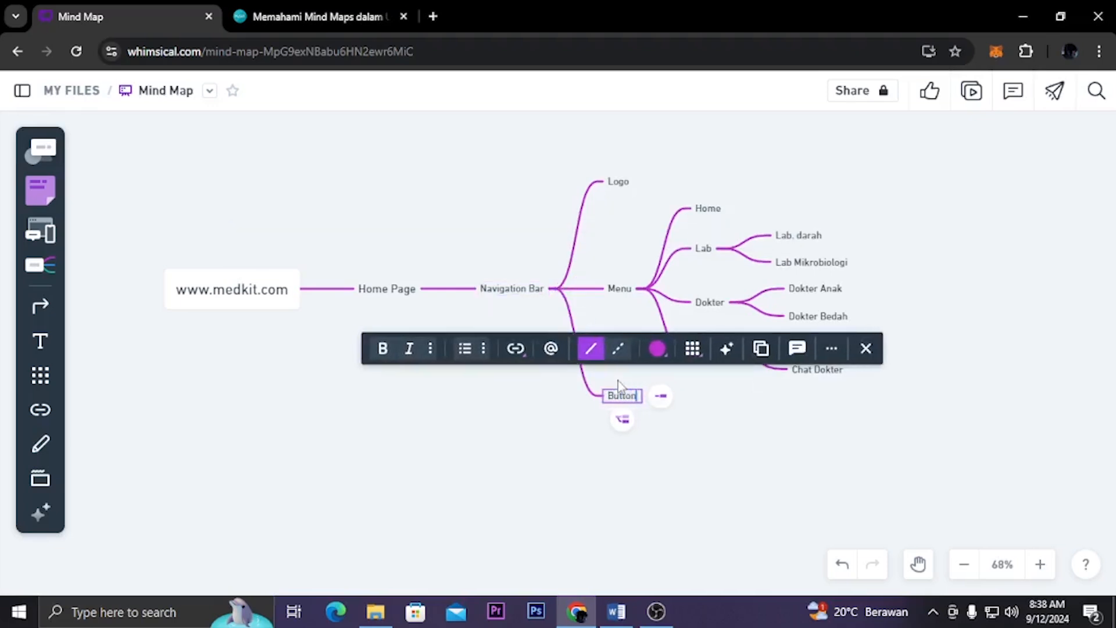
type(" Maduk")
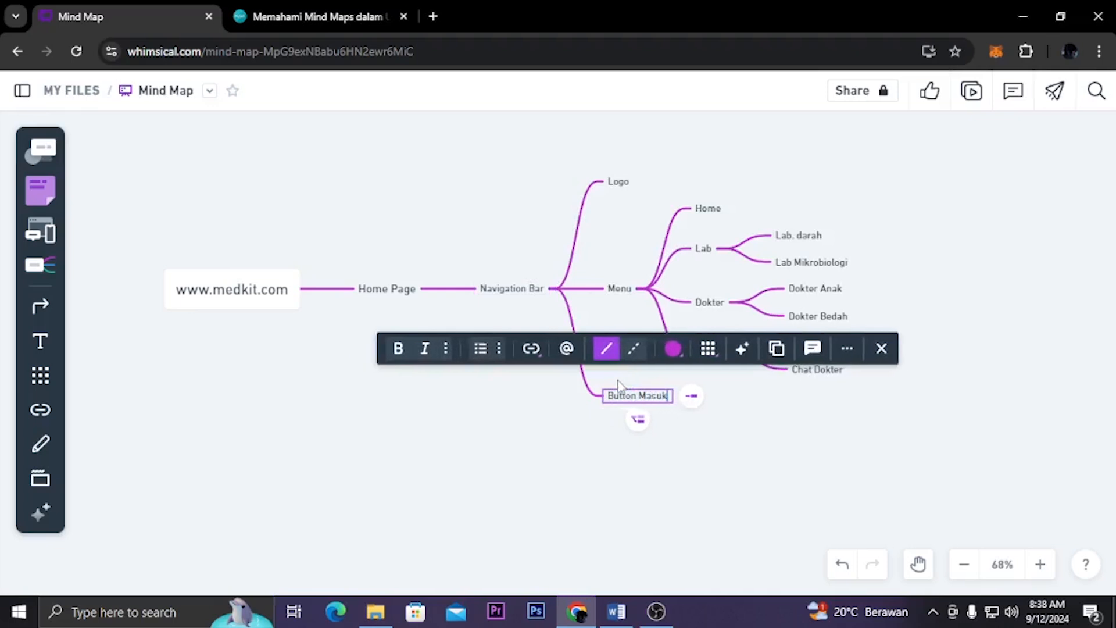
type("/Daftar")
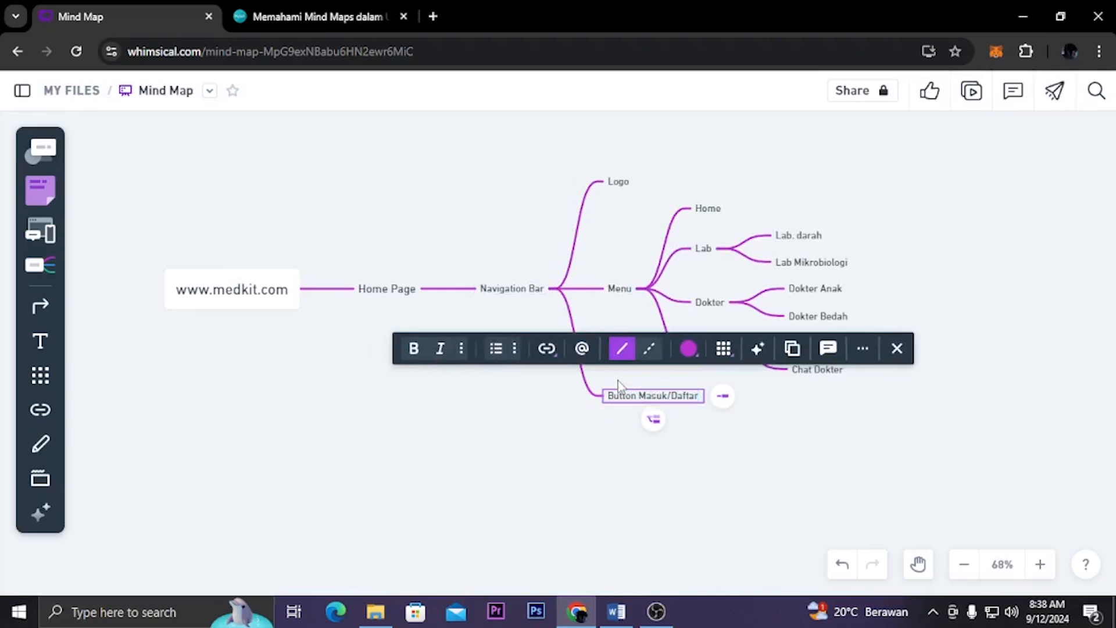
Add a second child node, "Header", to the Home Page node
left_click(758, 464)
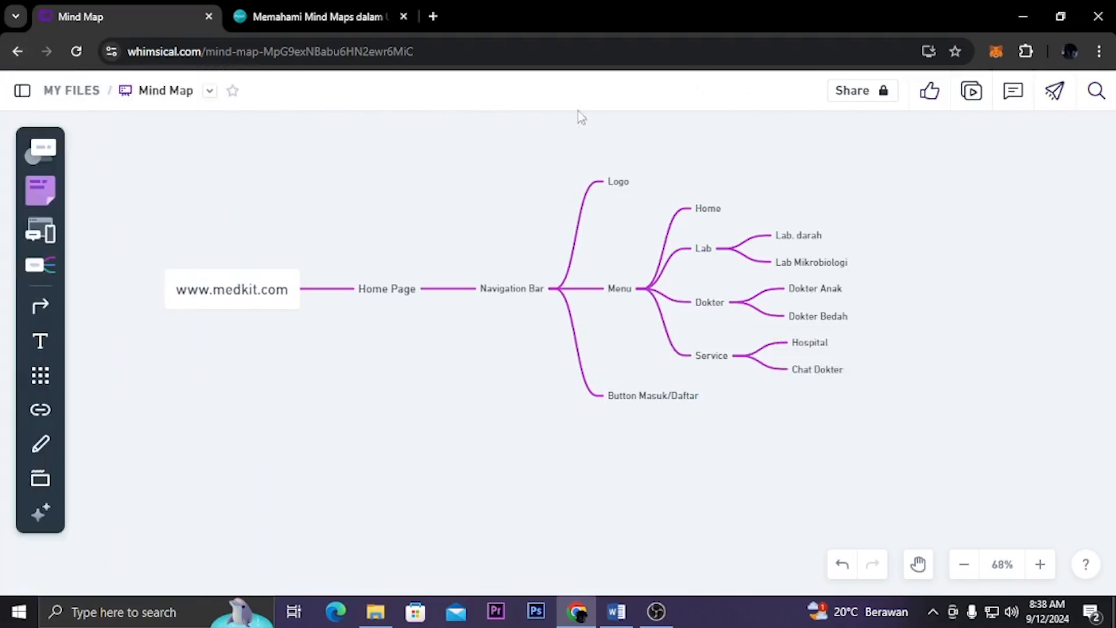
left_click(518, 291)
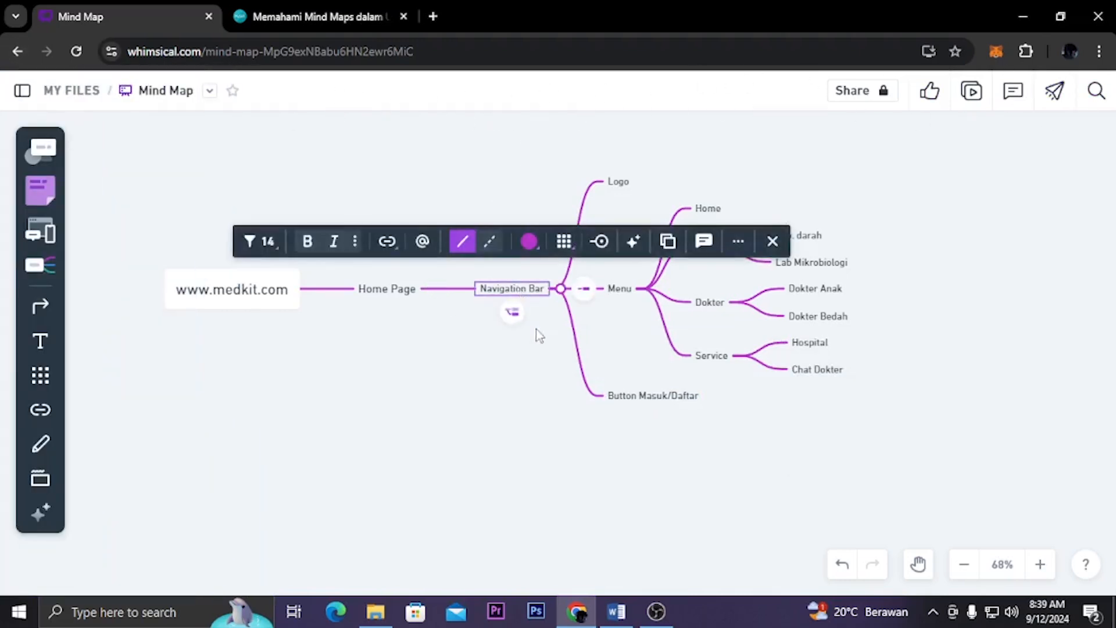
left_click(372, 536)
left_click(402, 299)
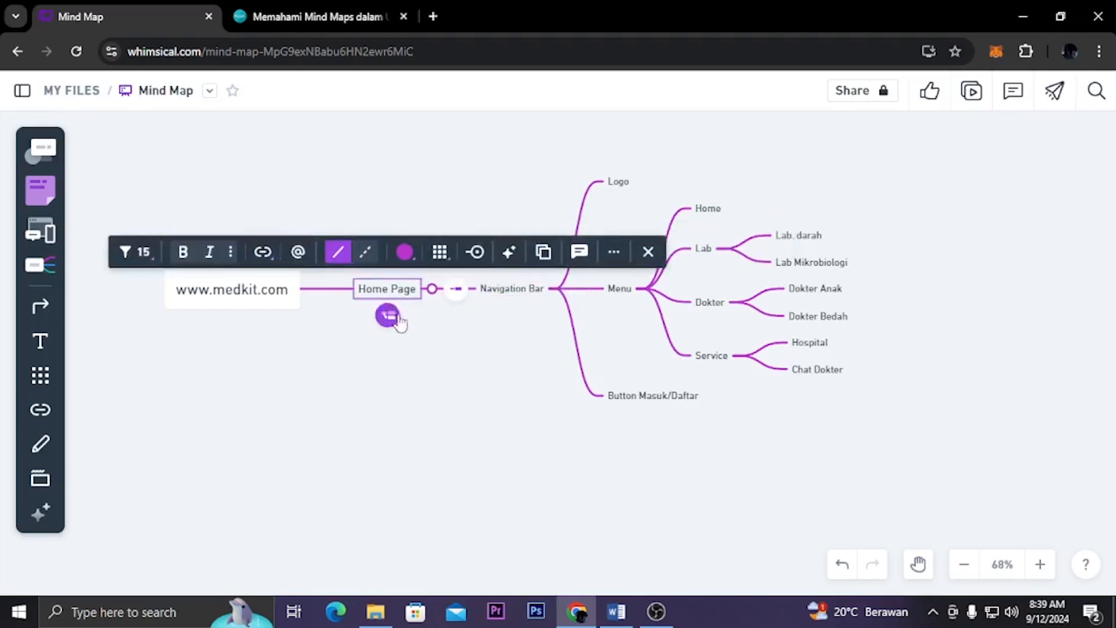
left_click(456, 289)
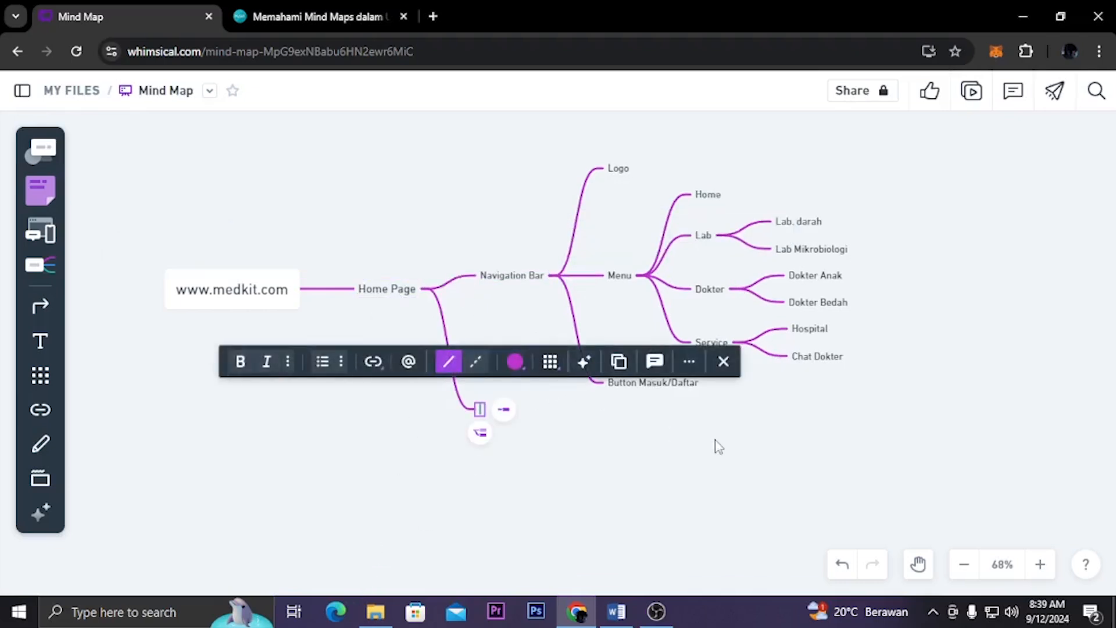
type("He")
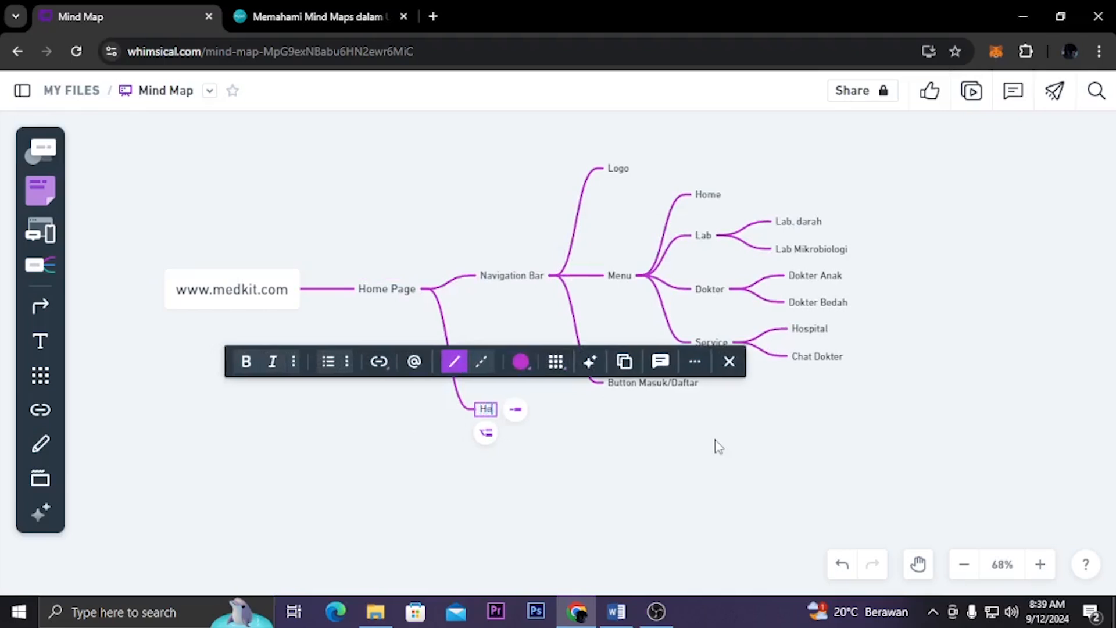
type("ader")
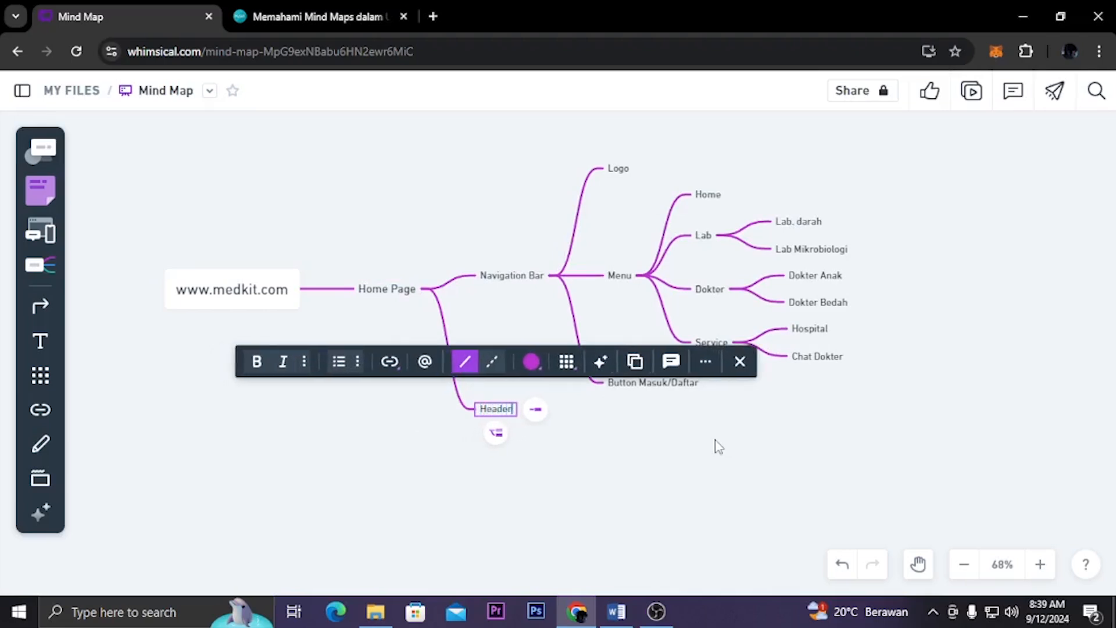
left_click(667, 449)
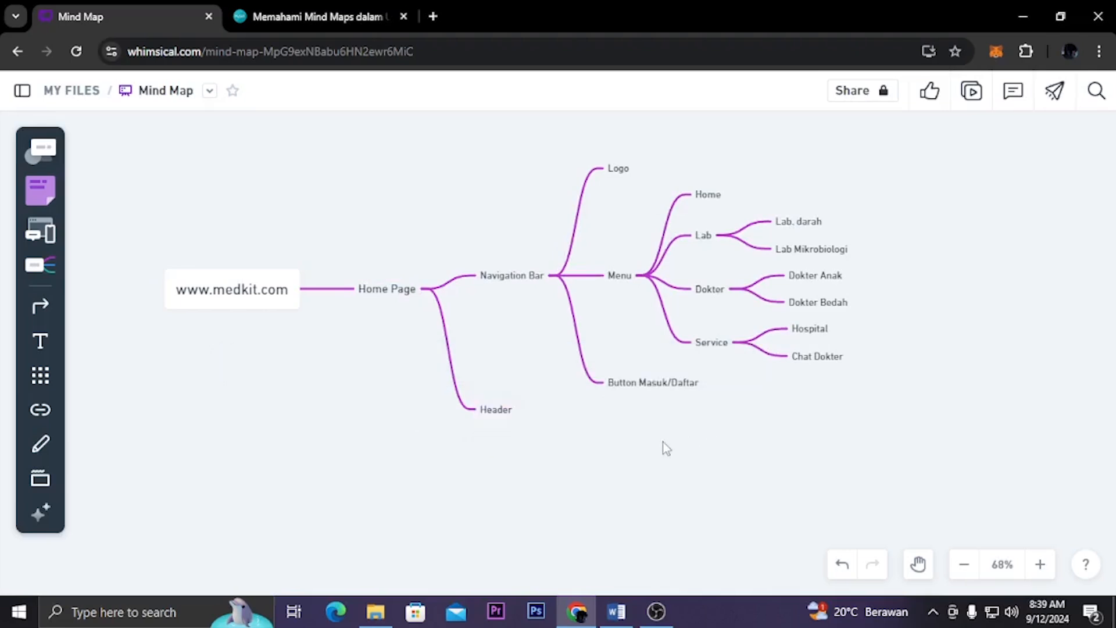
left_click(433, 17)
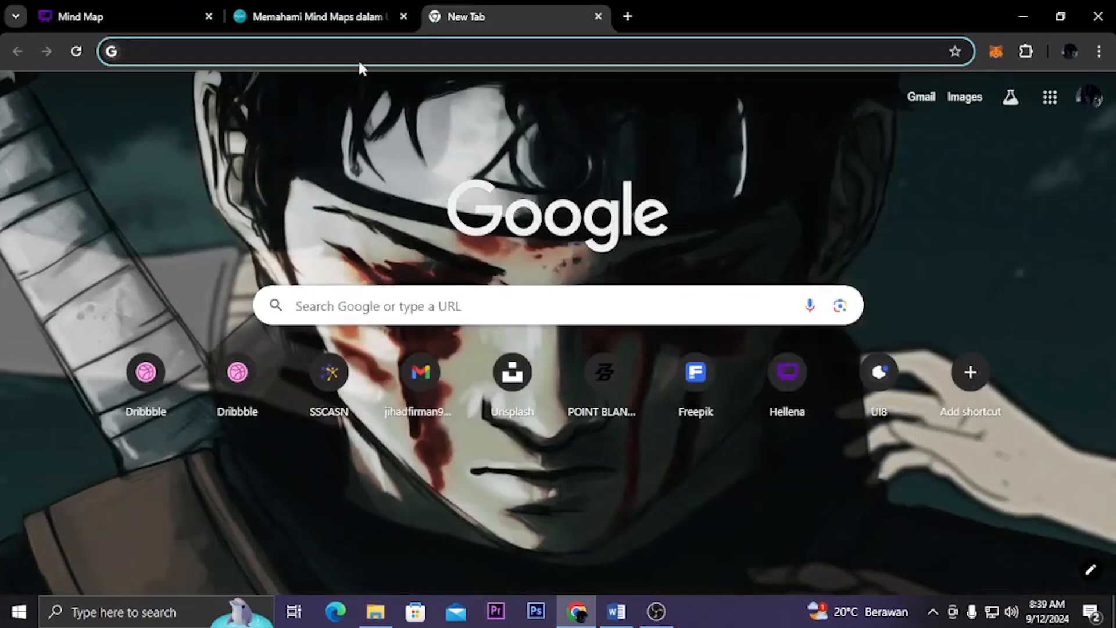
left_click(358, 56)
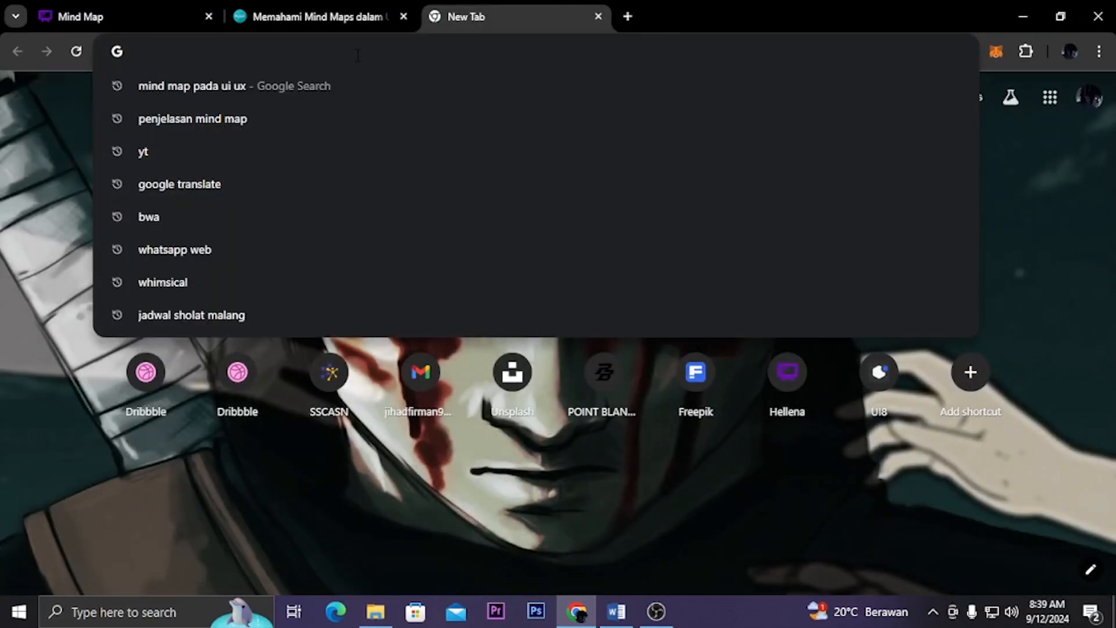
type("whimsical.com")
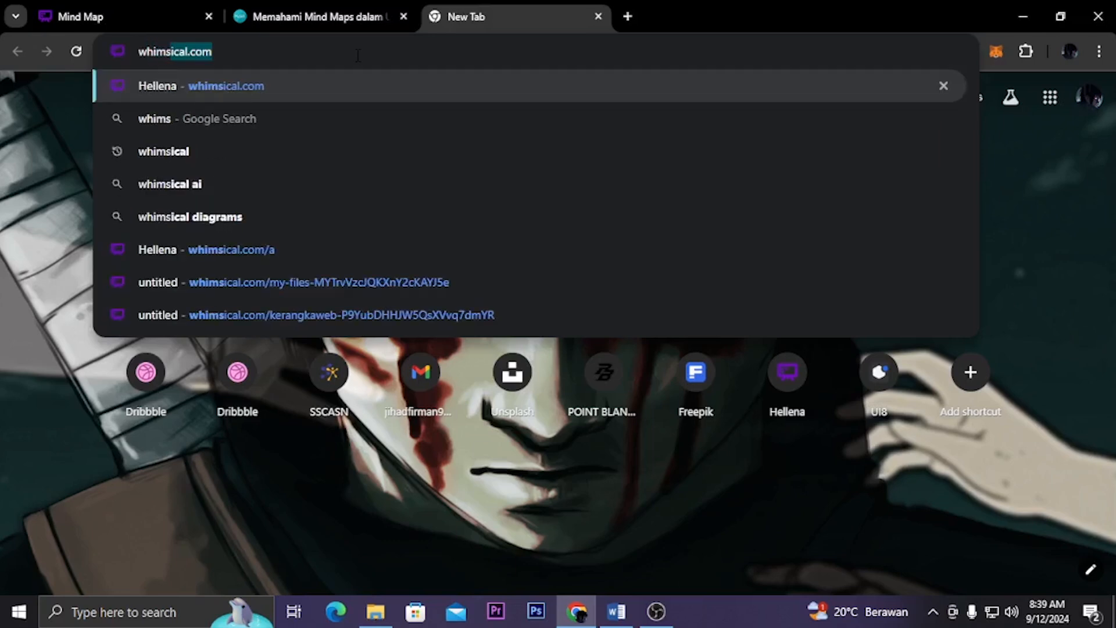
key("Return")
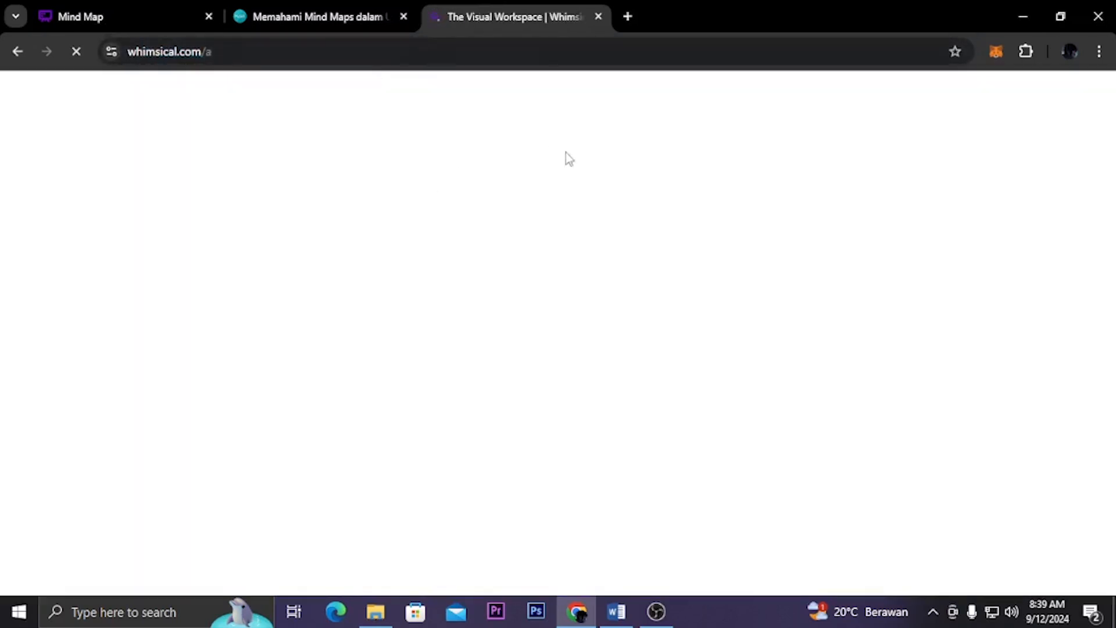
left_click(600, 16)
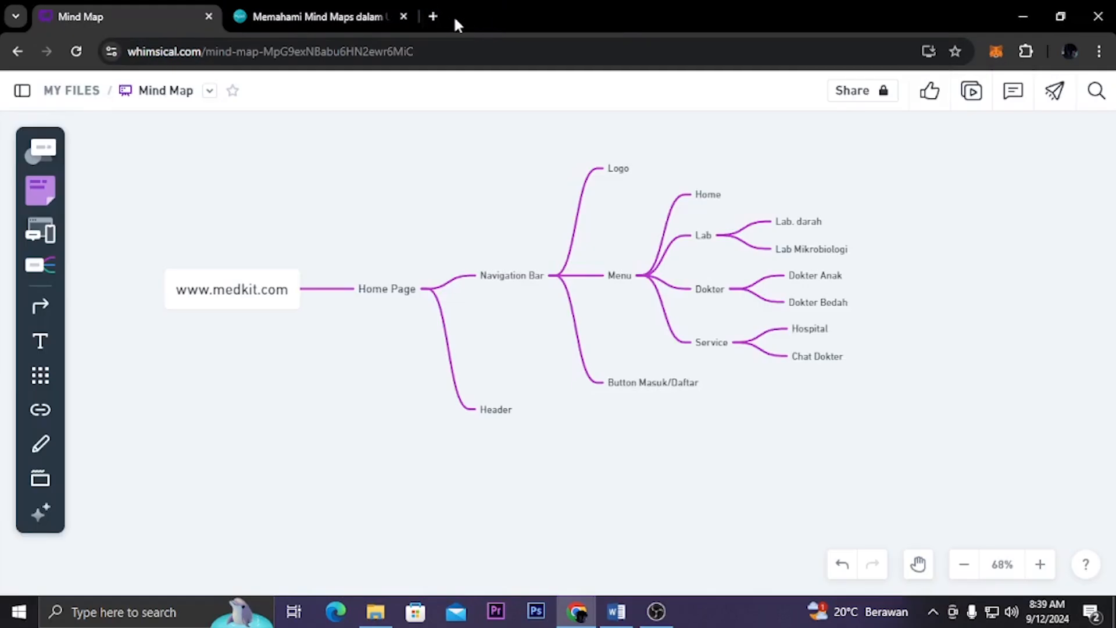
Open dribbble.com in a new browser tab
left_click(433, 19)
type("drib")
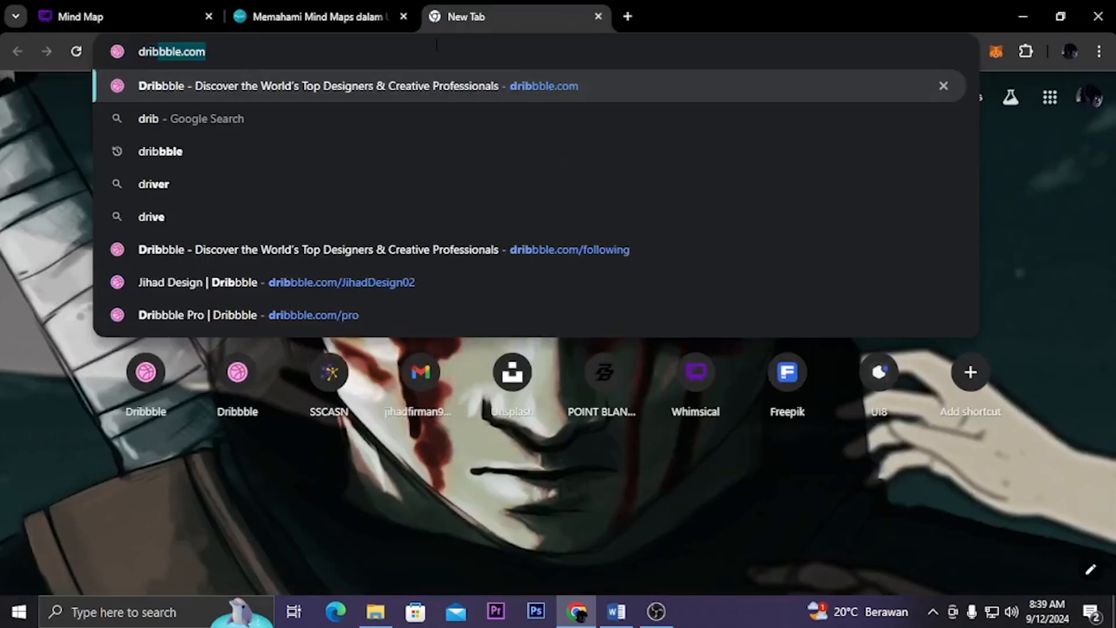
type("bble.com")
key("Return")
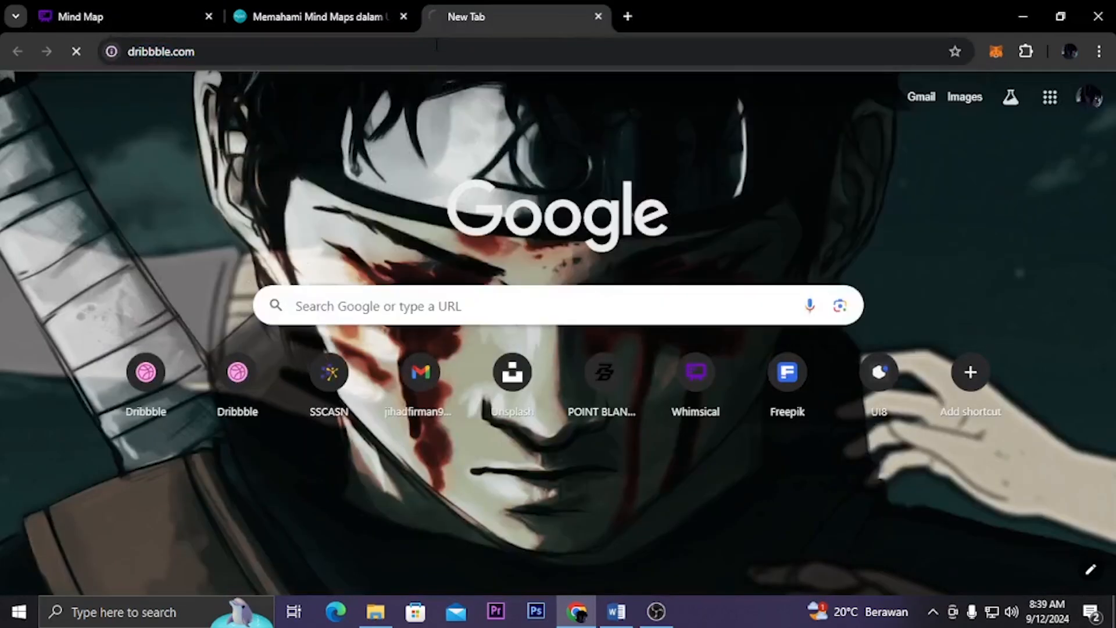
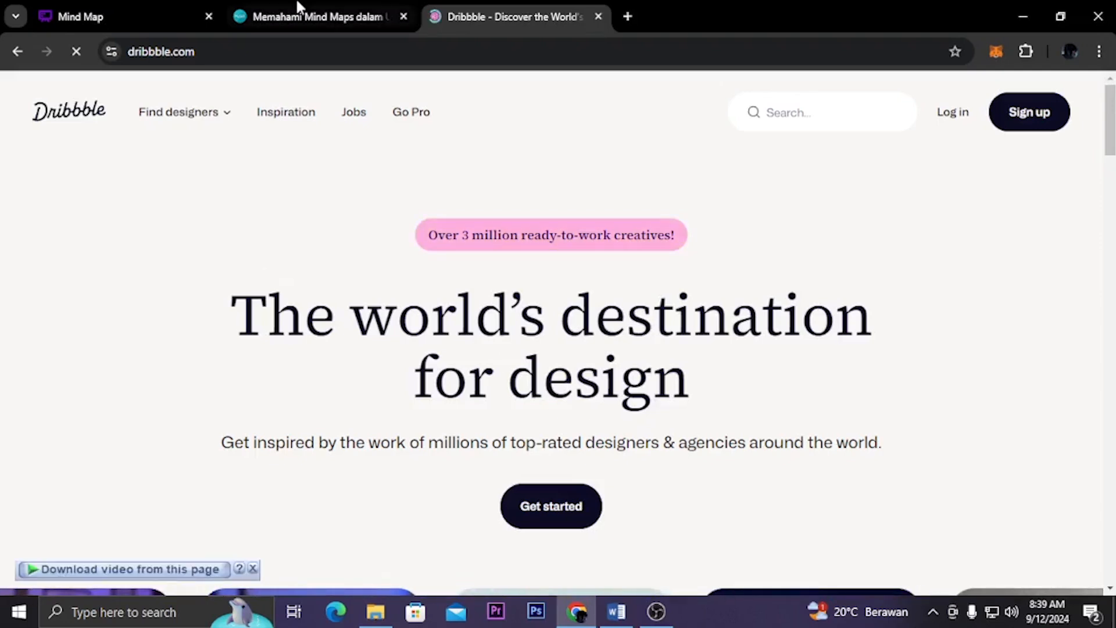
Return to the Whimsical mind map and add a "Hero Section" child node to the Header node
left_click(169, 8)
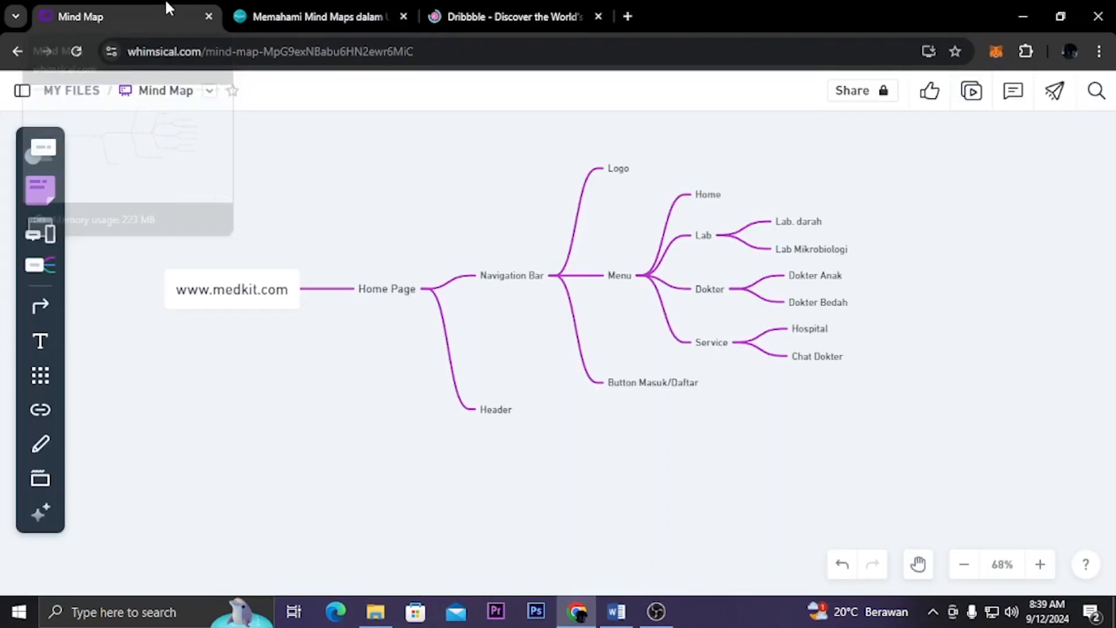
left_click(504, 412)
left_click(535, 410)
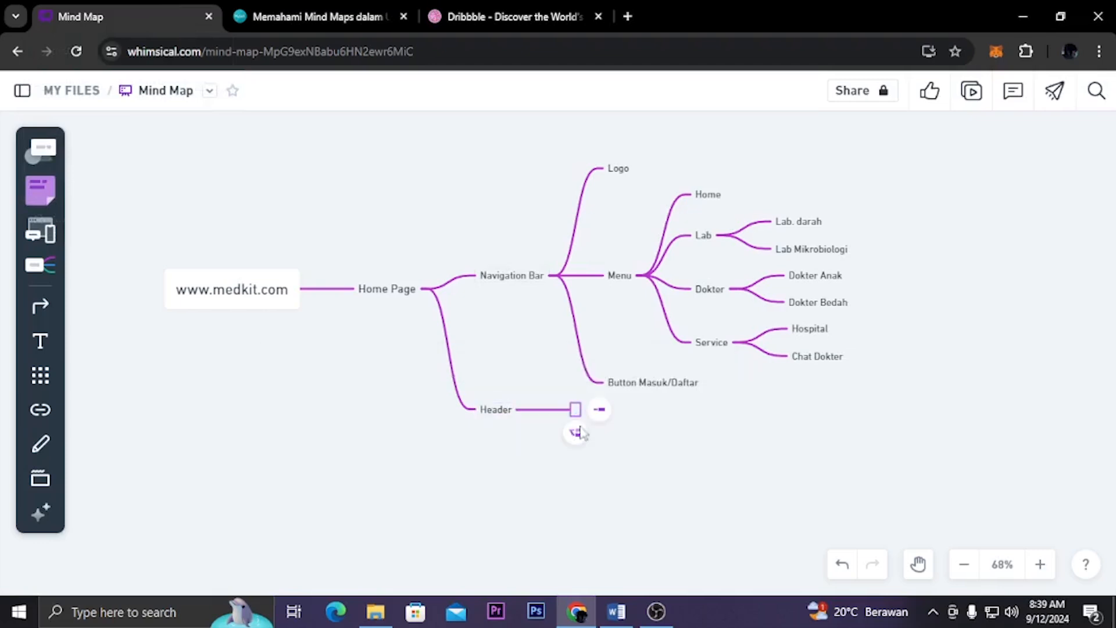
type("Hero")
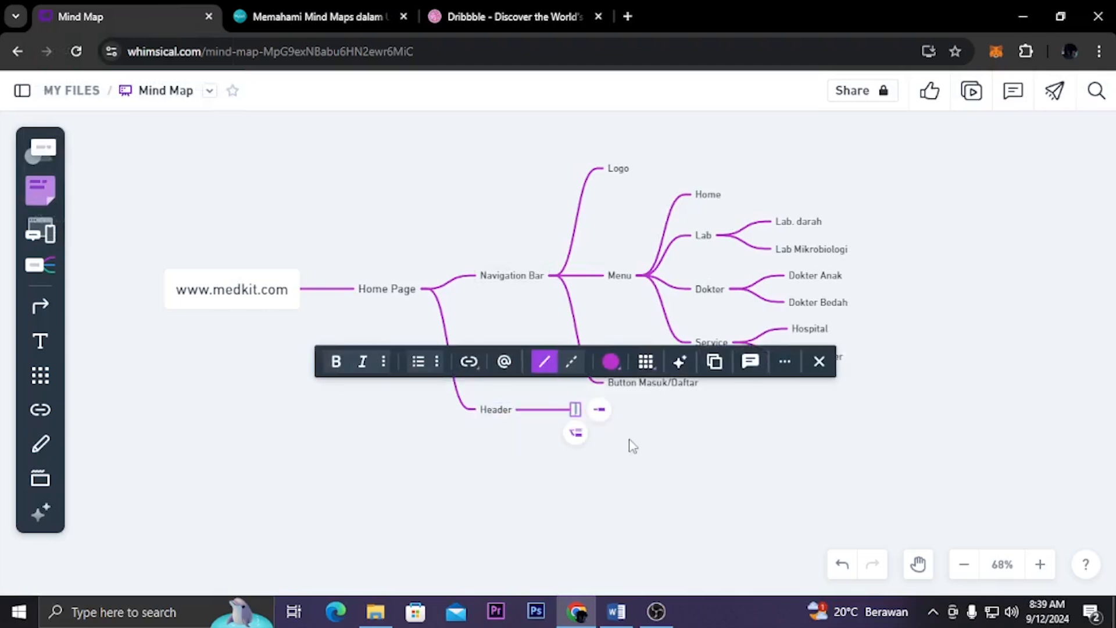
type(" Section")
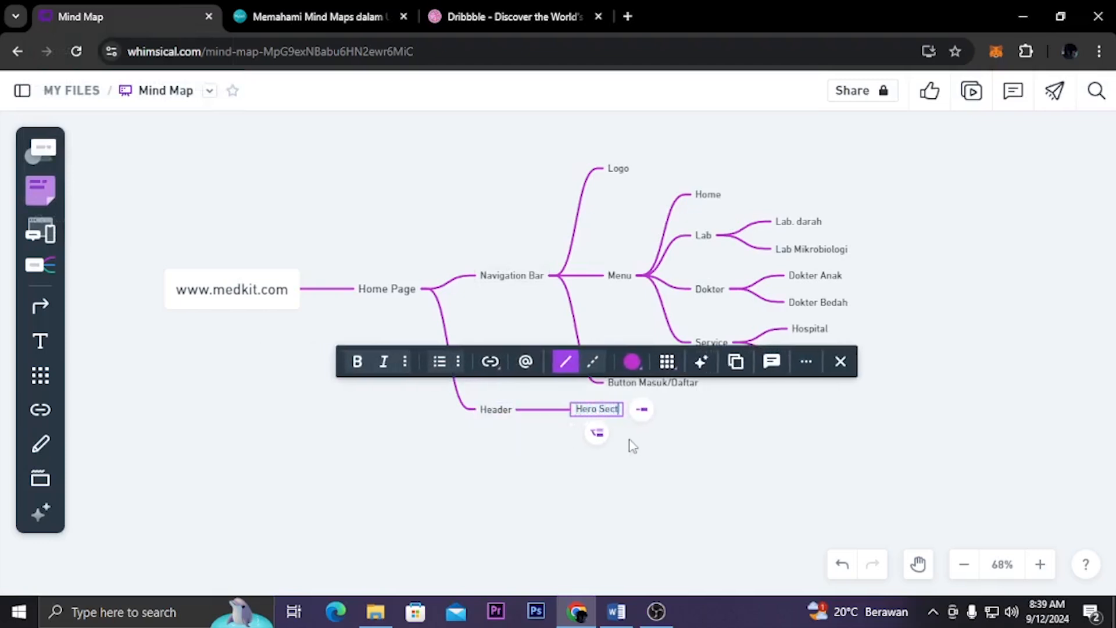
left_click(631, 447)
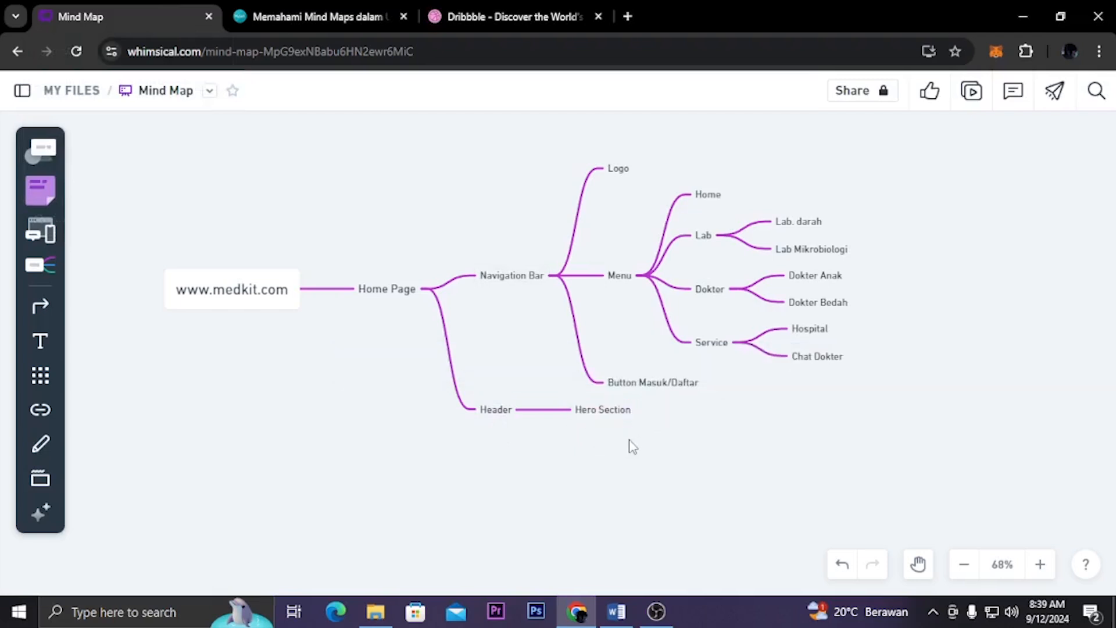
Glance at the Dribbble home page, and add a "CTA Button" node under Header as a sibling below Hero Section
left_click(471, 16)
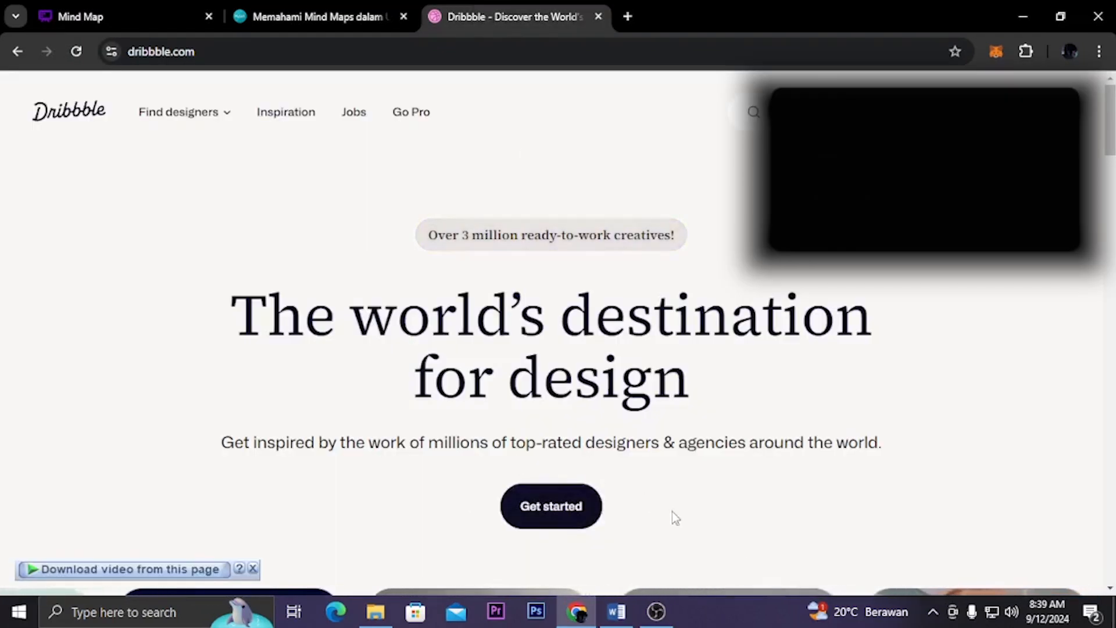
left_click(152, 7)
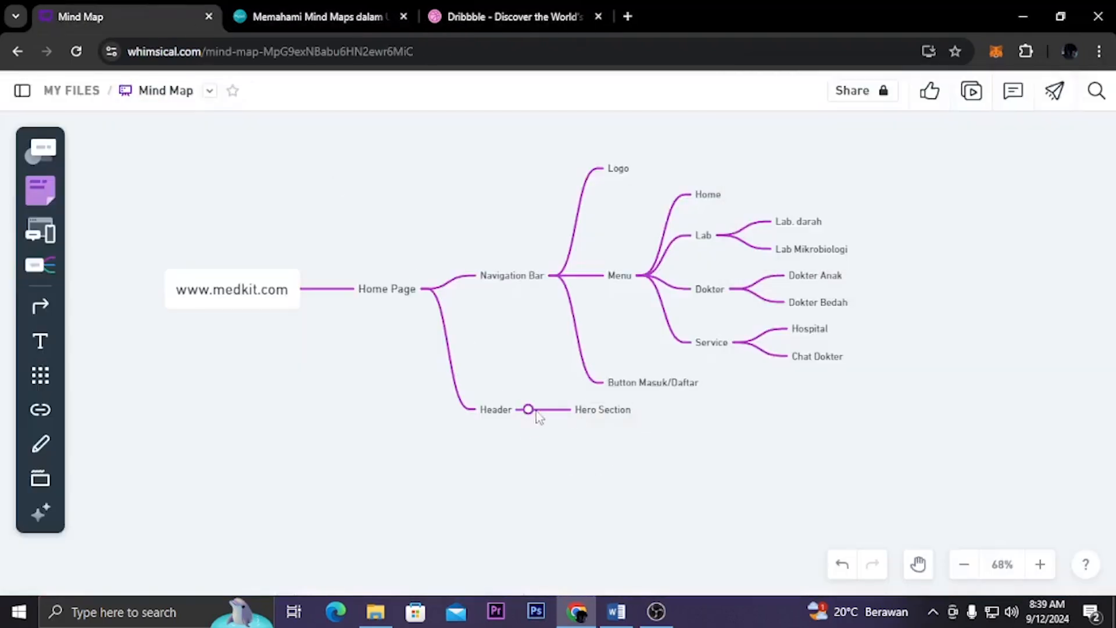
left_click(603, 433)
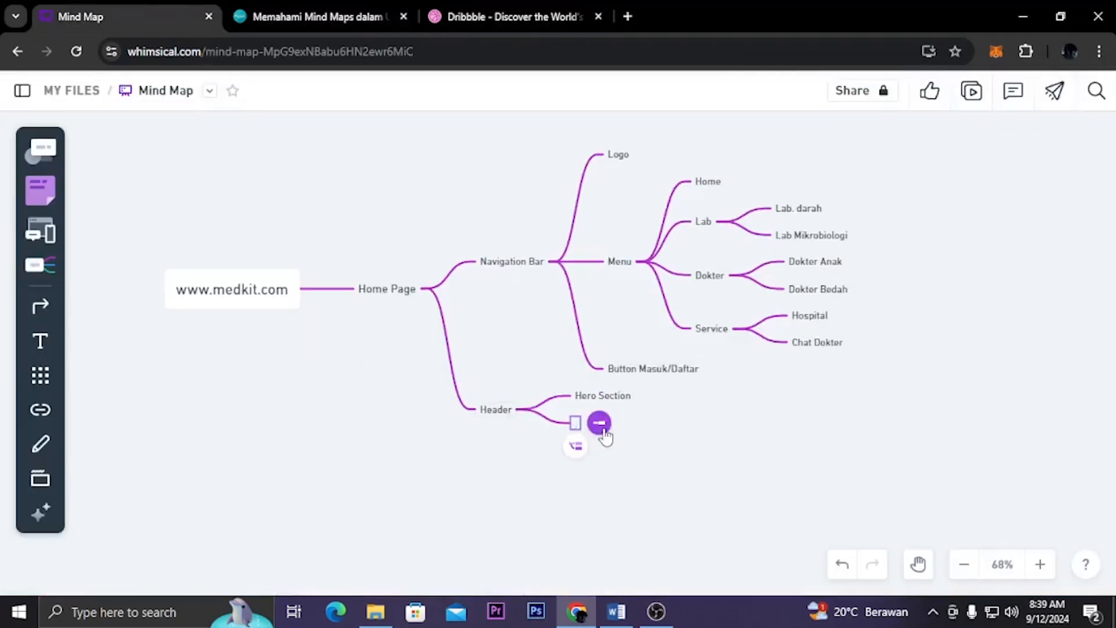
type("CTA Butt")
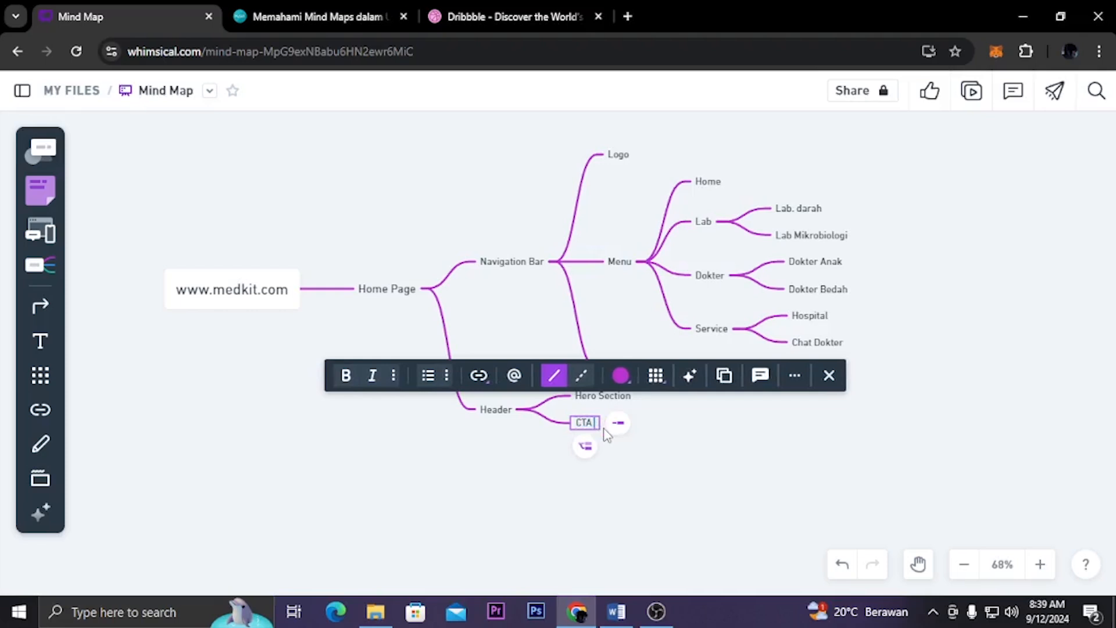
type("on")
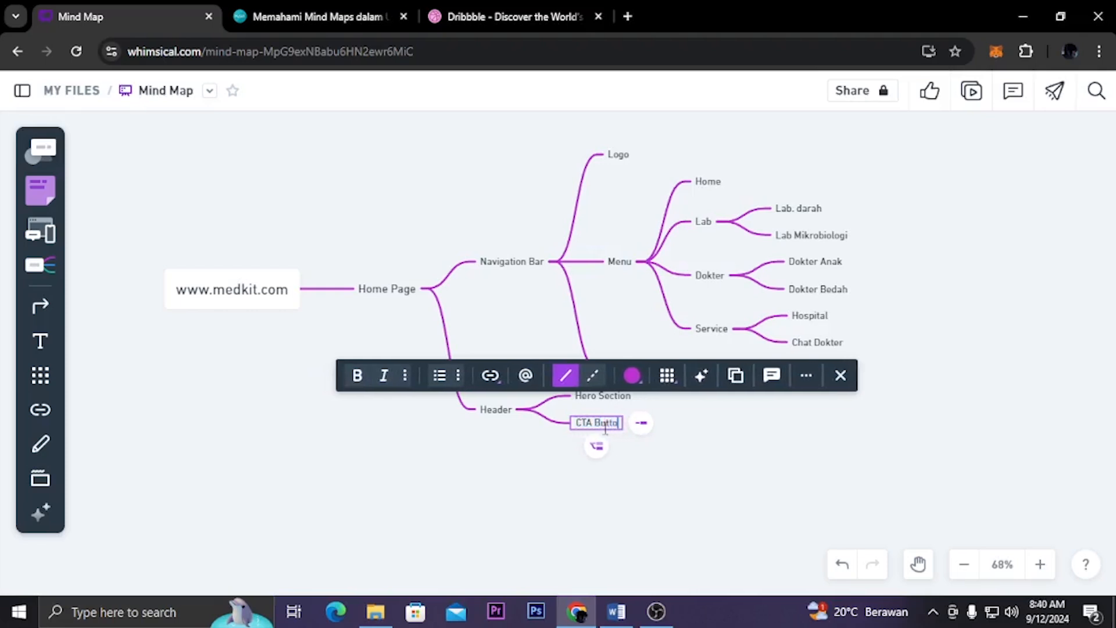
left_click(672, 522)
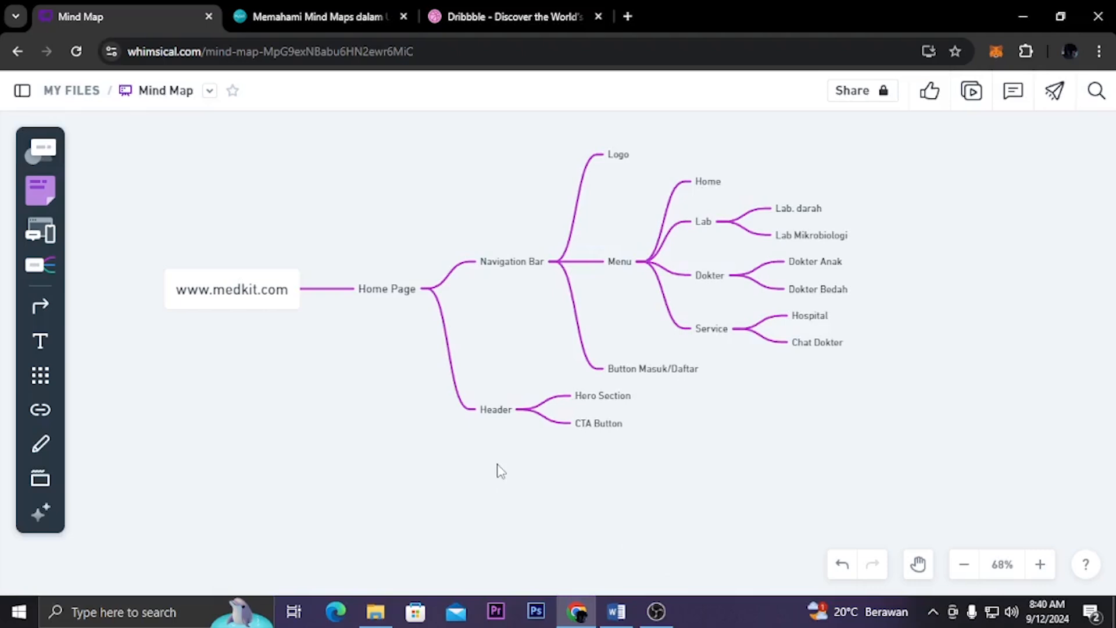
Add a third child node, "Data", to the Home Page node
left_click(408, 293)
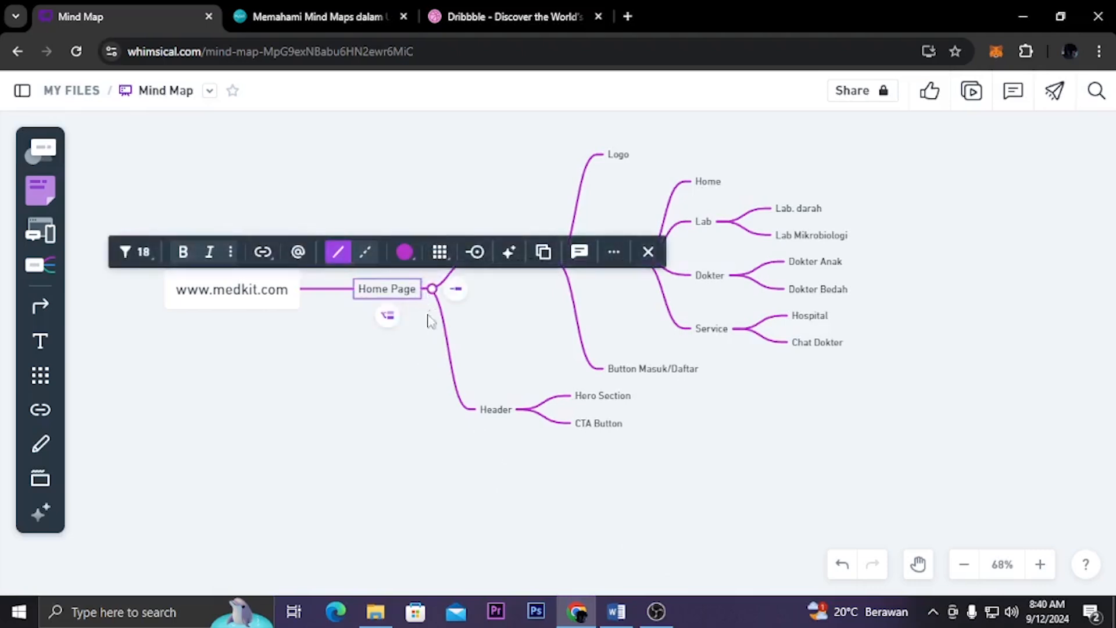
left_click(456, 289)
type("Data")
left_click(569, 486)
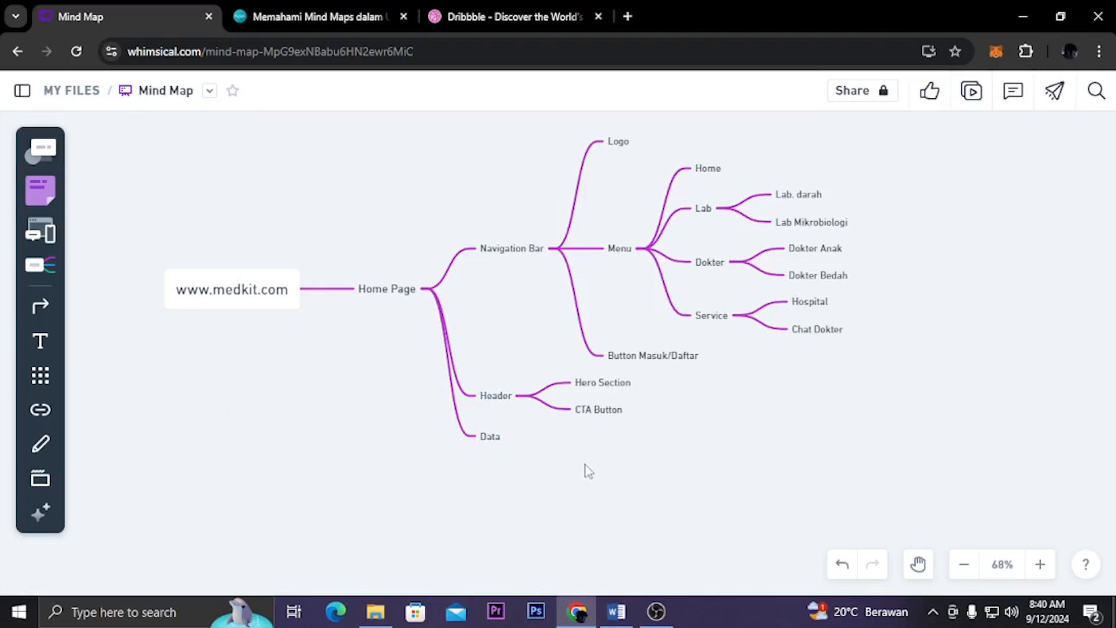
Add a "Data Pelayanan" child node to the Data node
left_click(491, 437)
left_click(532, 440)
type("Data Pela")
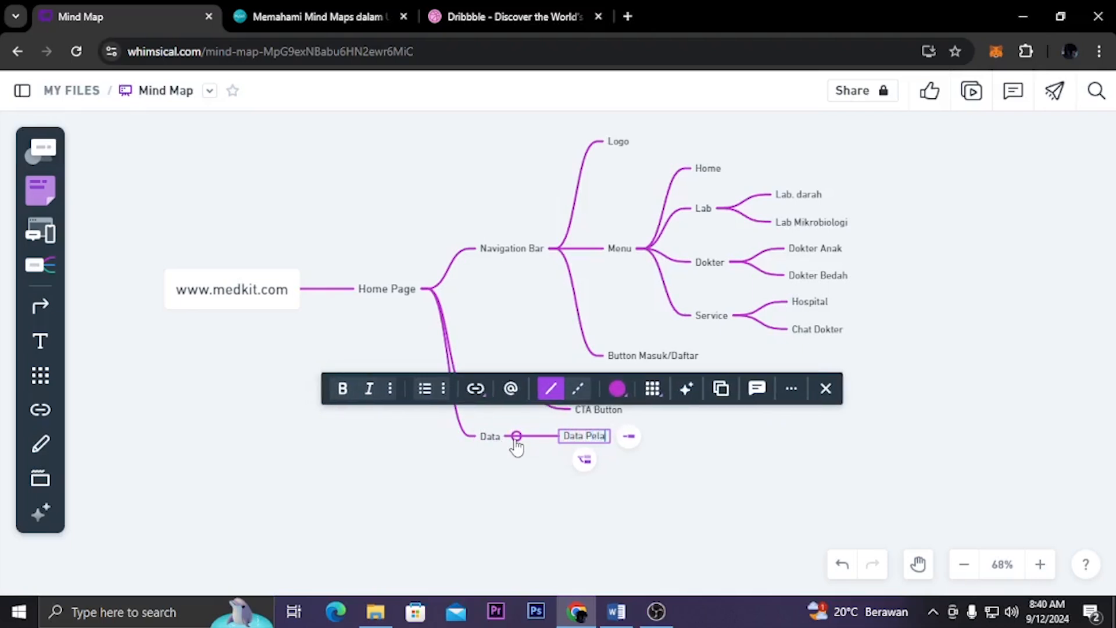
type("yanan")
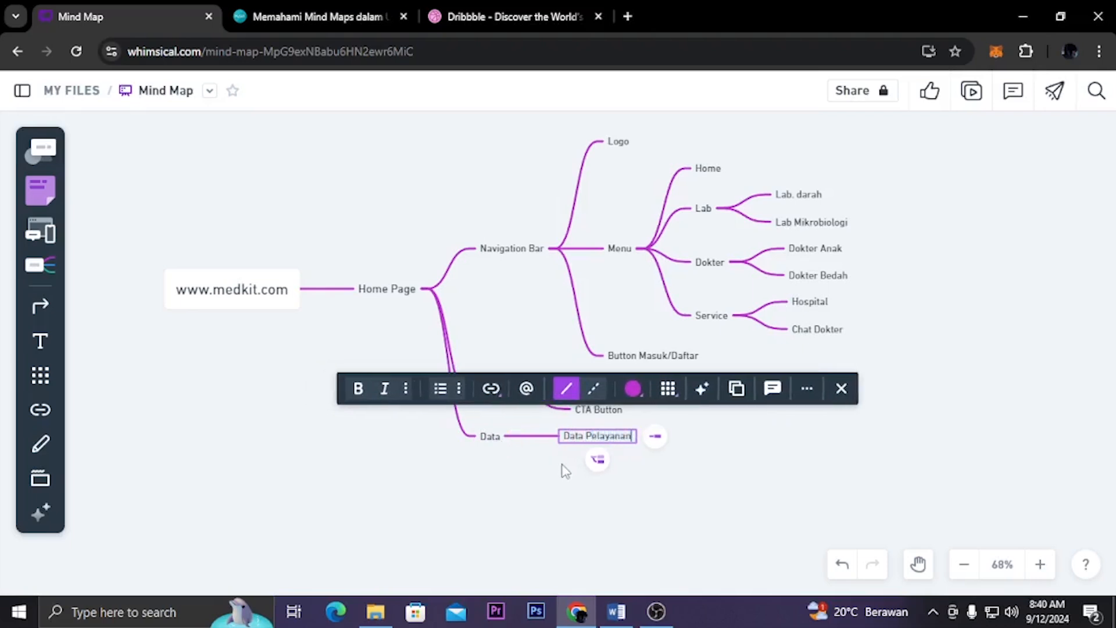
left_click(564, 471)
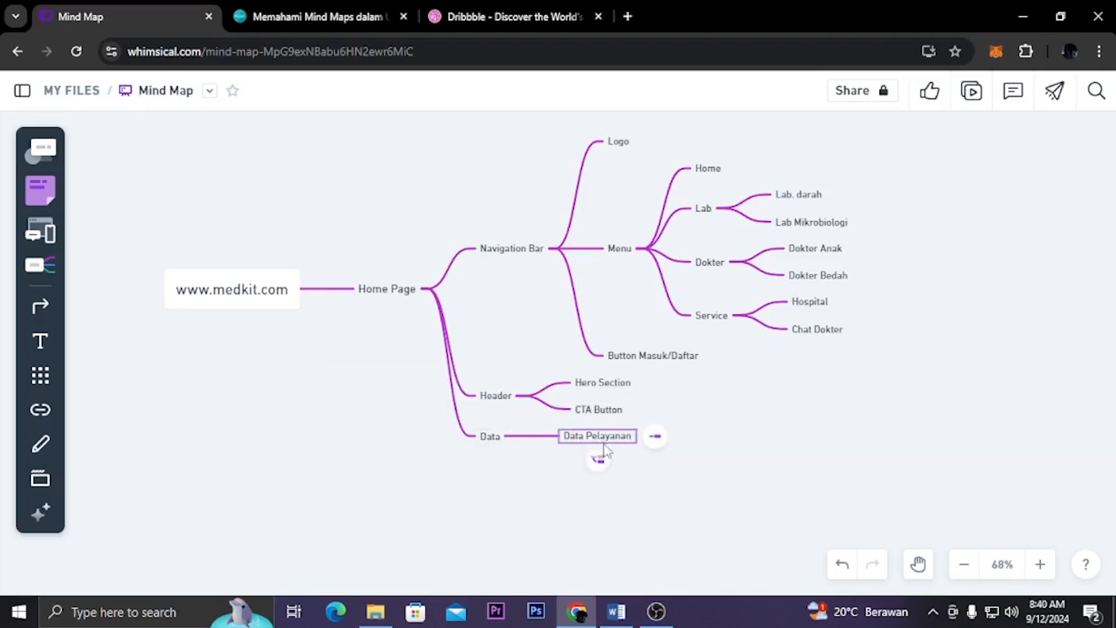
Add a "Rumah Sakit terdekat" node under Data as a sibling below Data Pelayanan
left_click(598, 460)
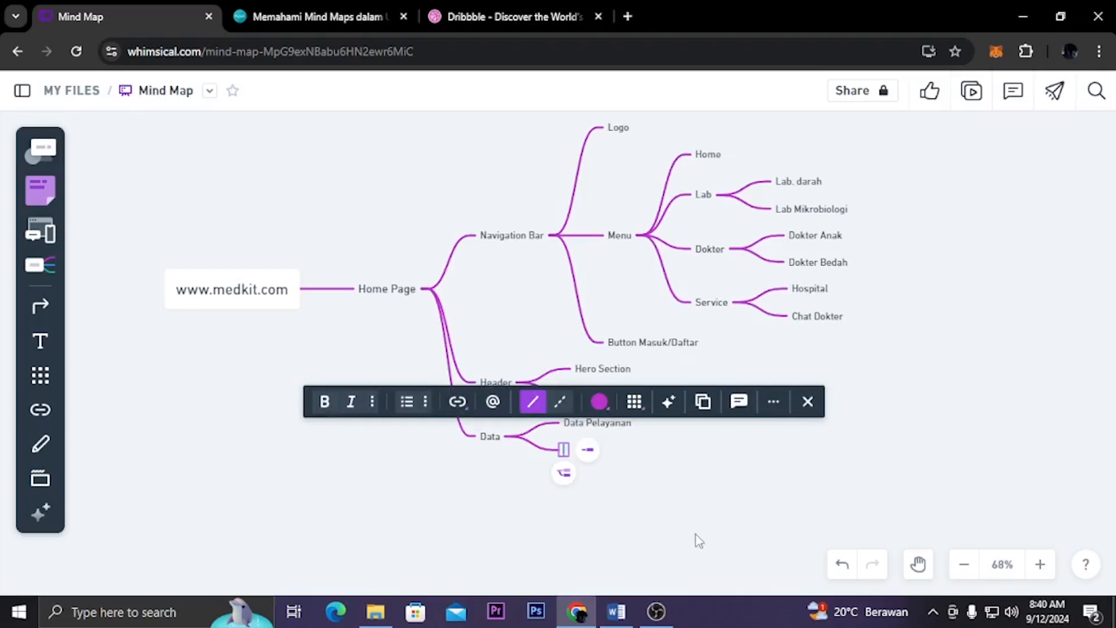
type("Rumah Sakit")
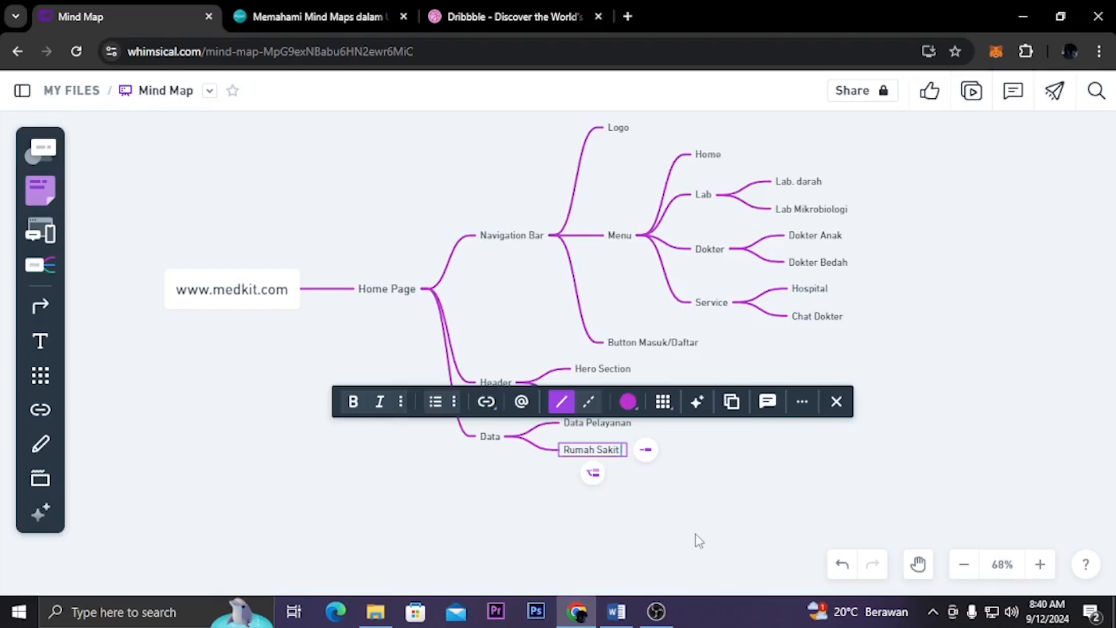
type("terdekat")
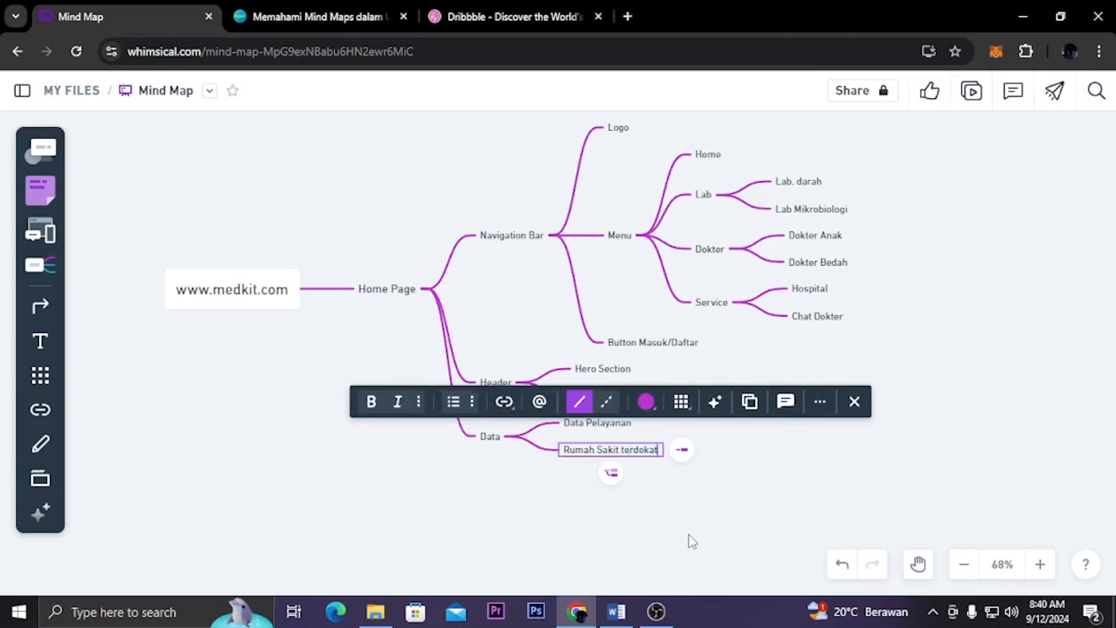
key("Escape")
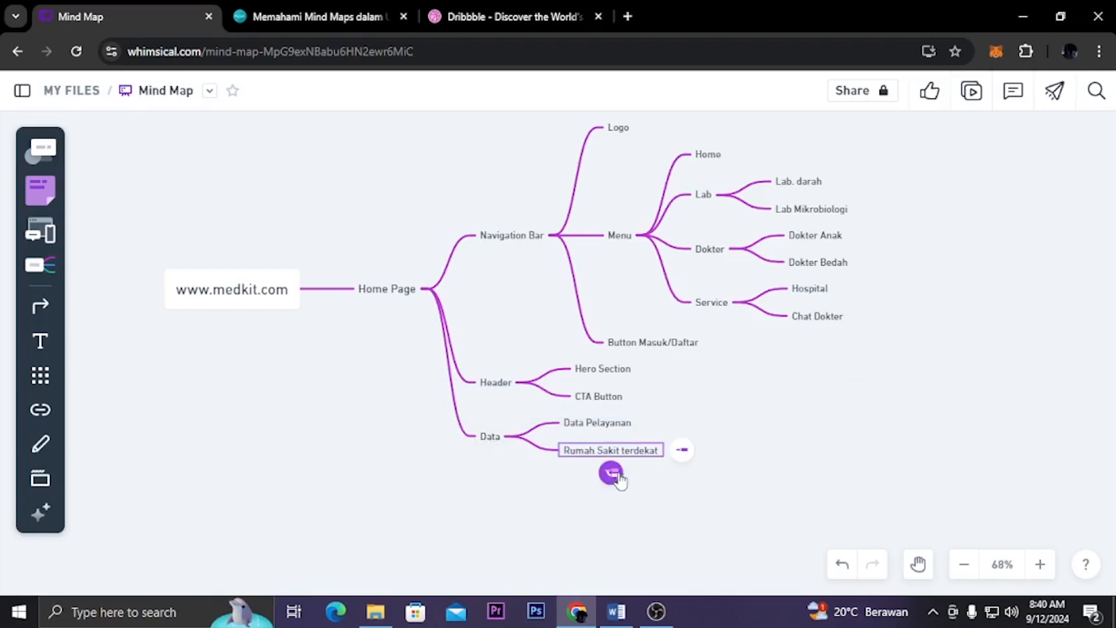
Add a "Dokter Rating 4+" node under Data as a sibling below Rumah Sakit terdekat
left_click(617, 476)
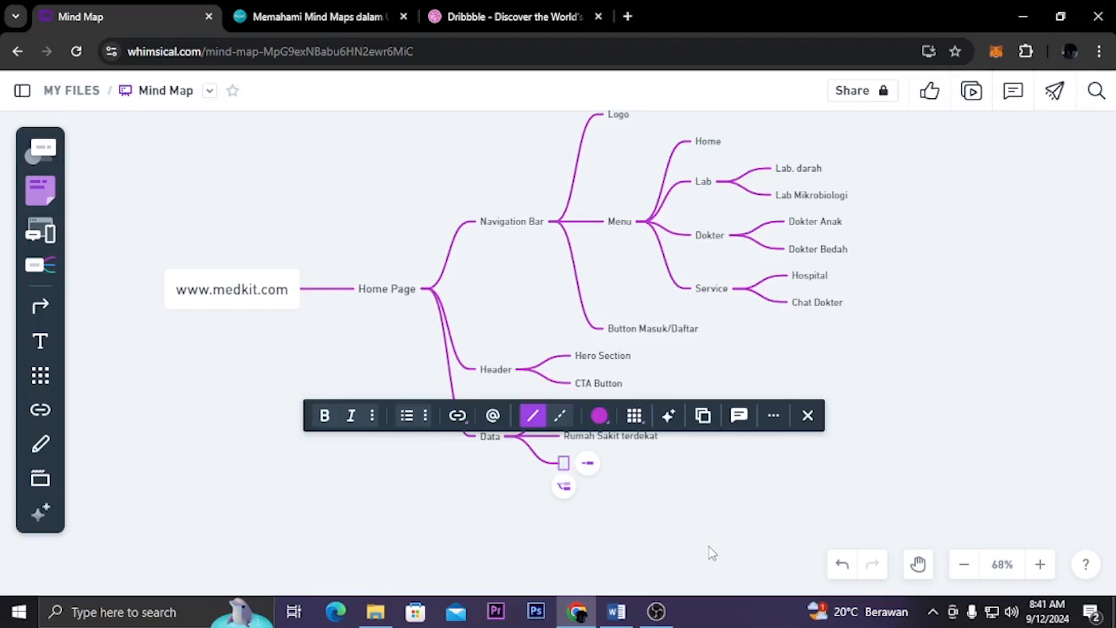
type("Dokter")
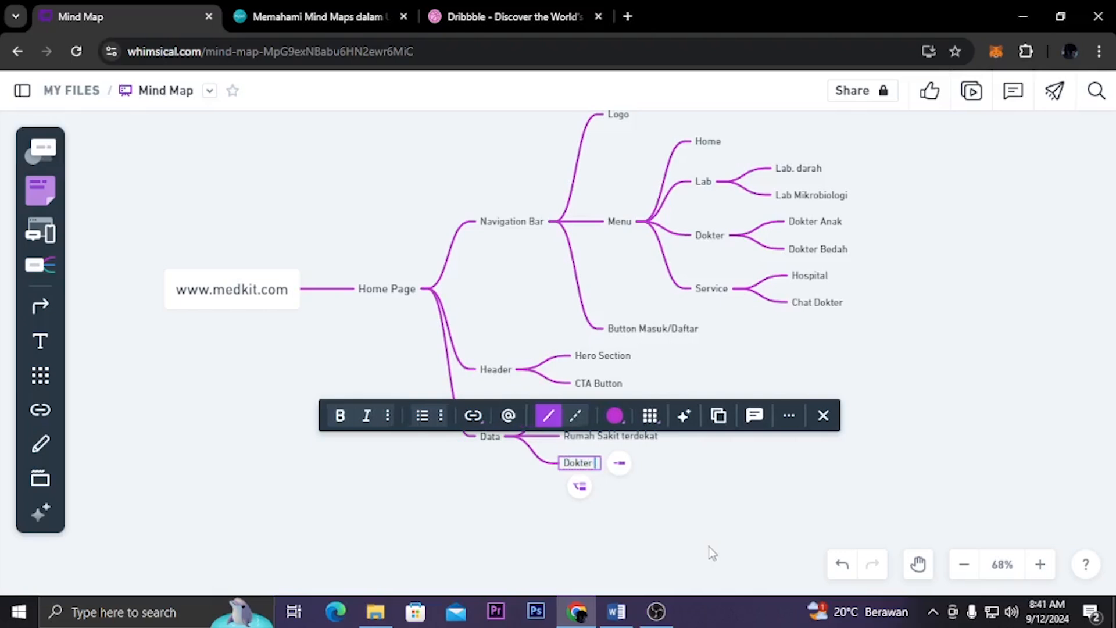
type(" Rated")
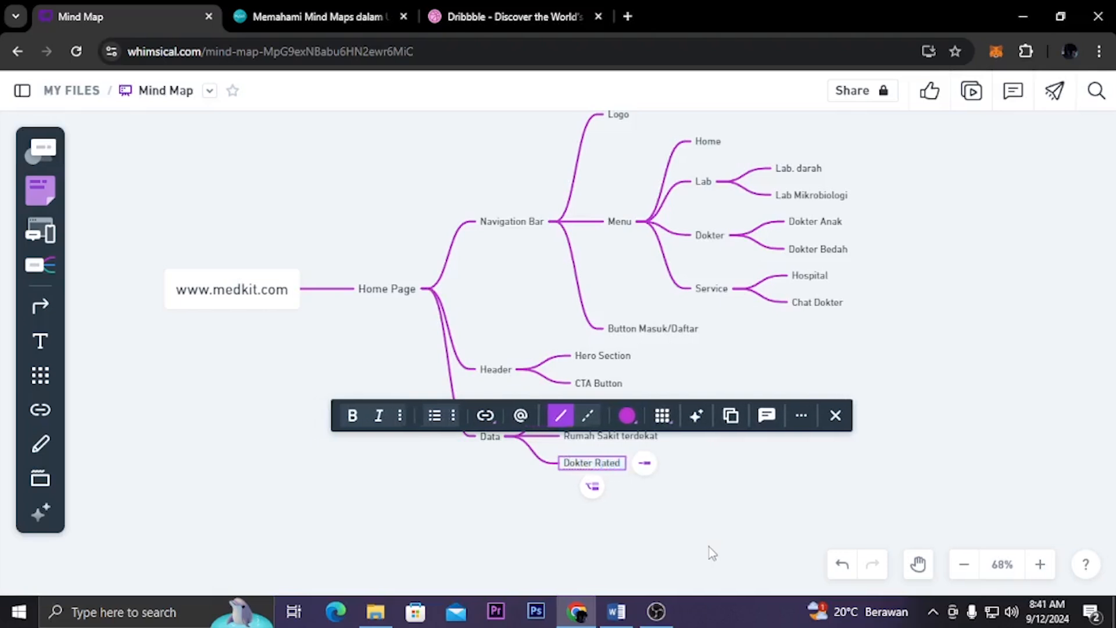
key("BackSpace")
key("BackSpace")
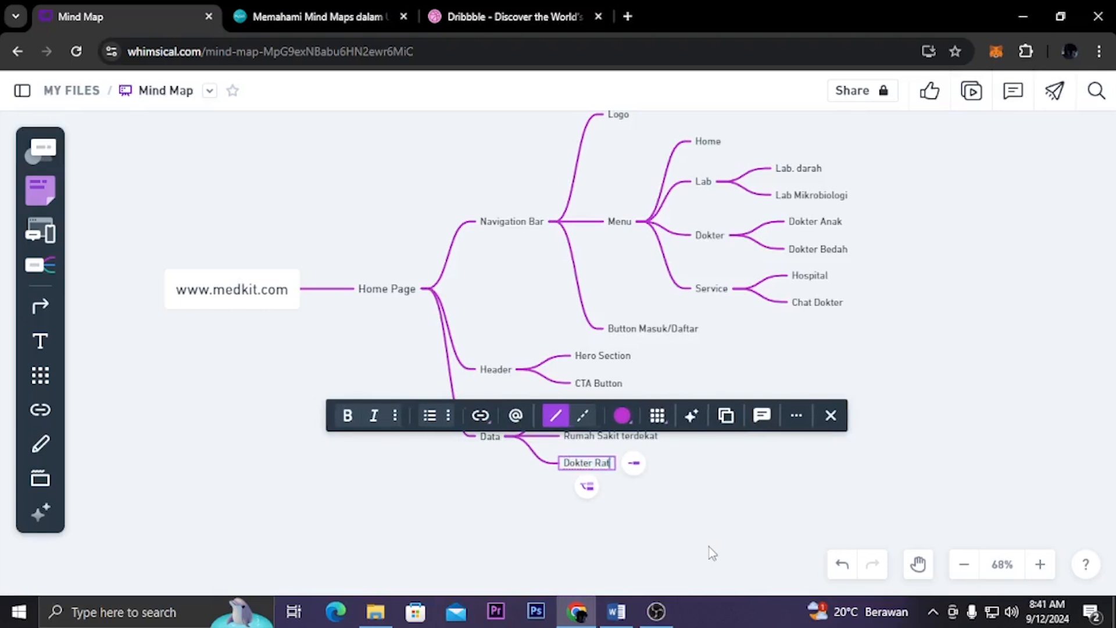
type("ing")
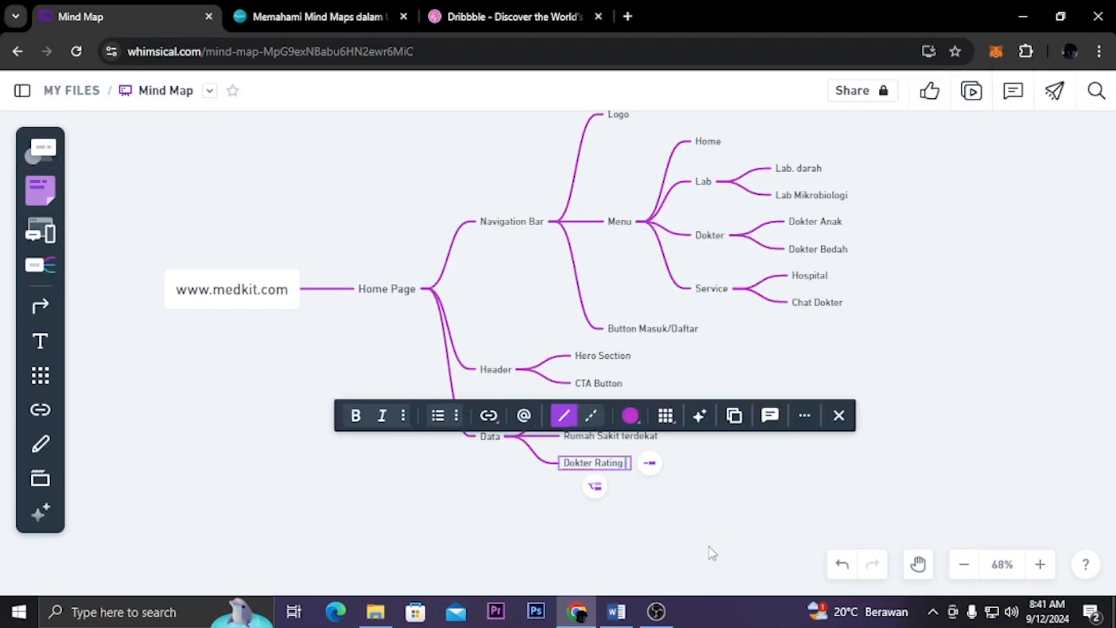
type(" 4+")
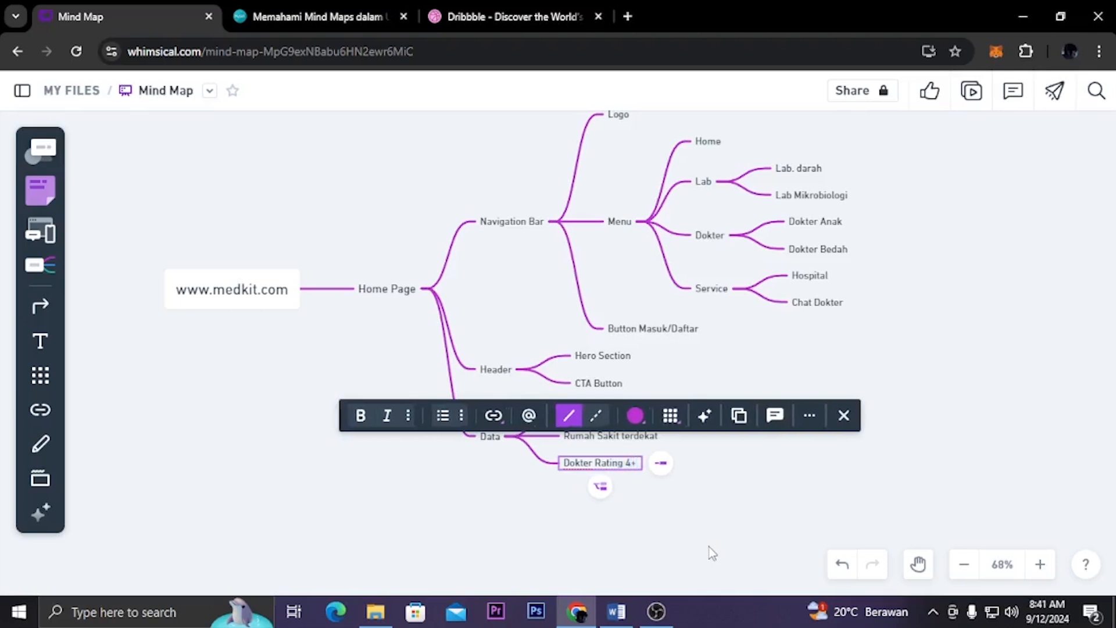
left_click(712, 553)
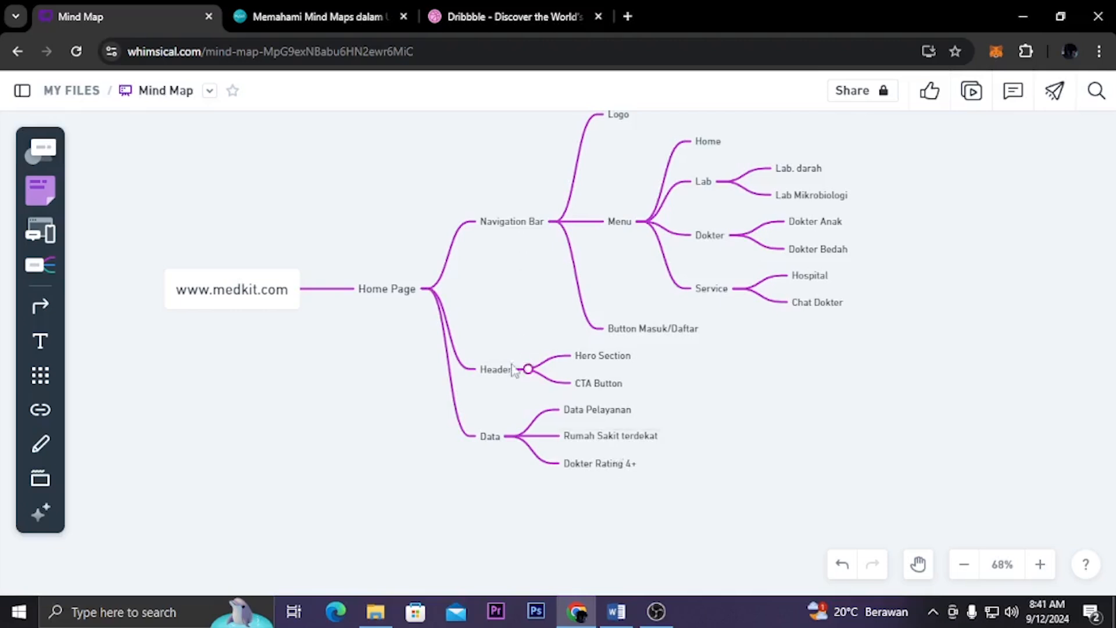
Add a fourth child node, "Laboratorium", to the Home Page node
left_click(404, 295)
mouse_move(453, 305)
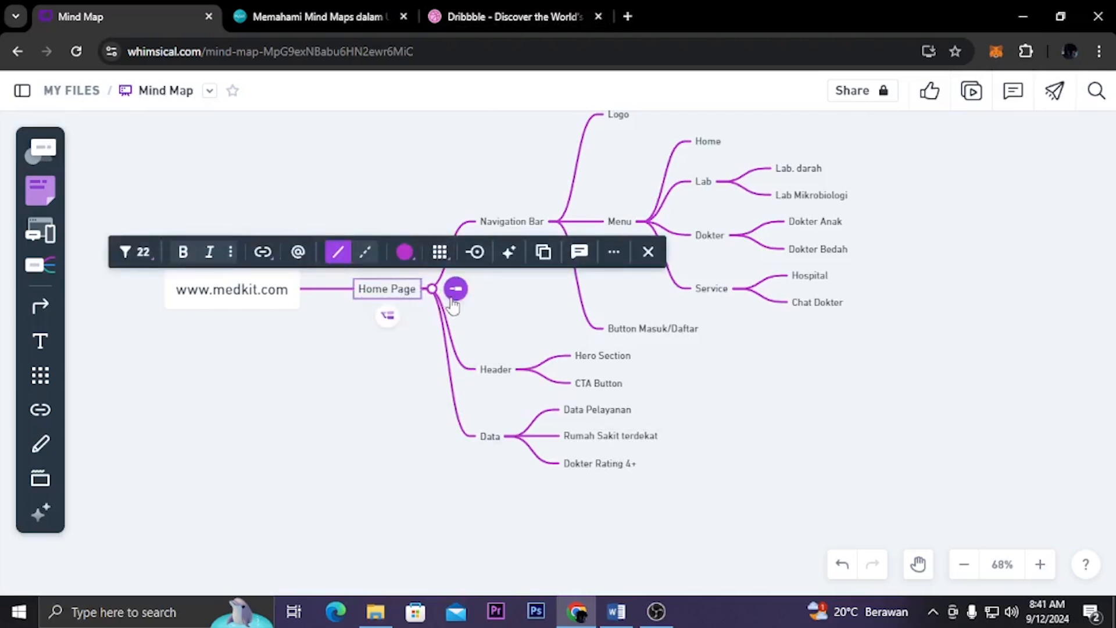
left_click(452, 300)
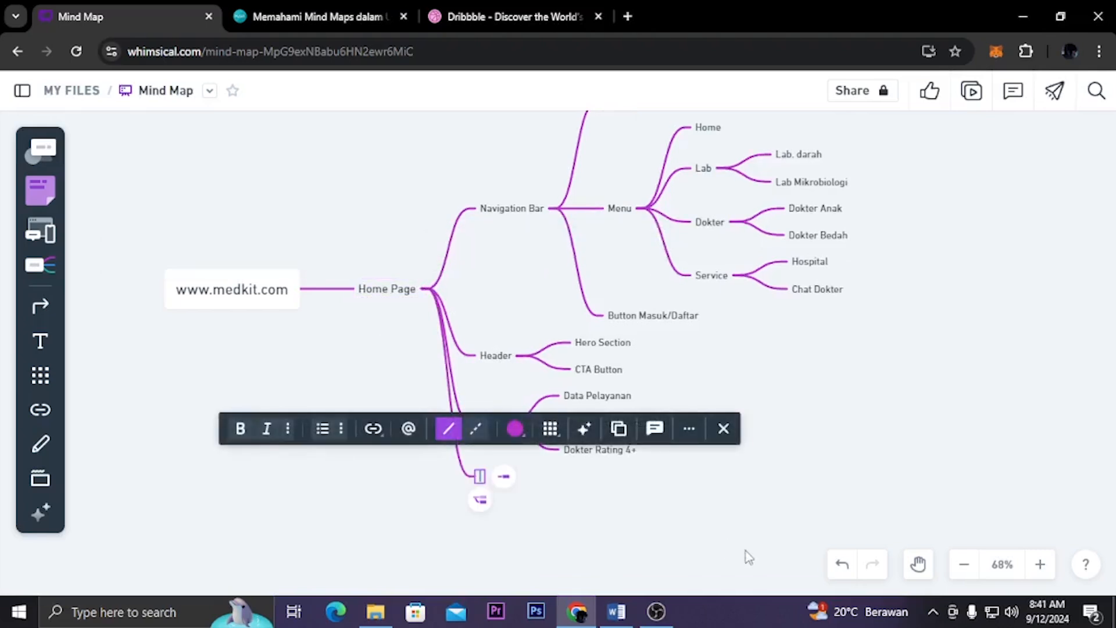
type("Labor")
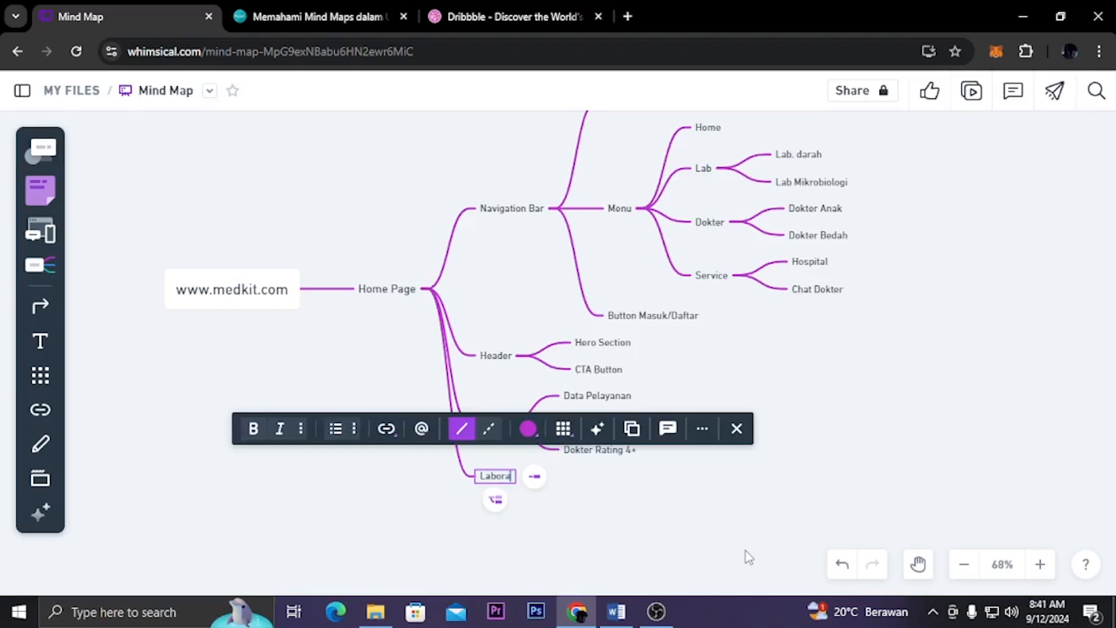
type("a")
type("torium")
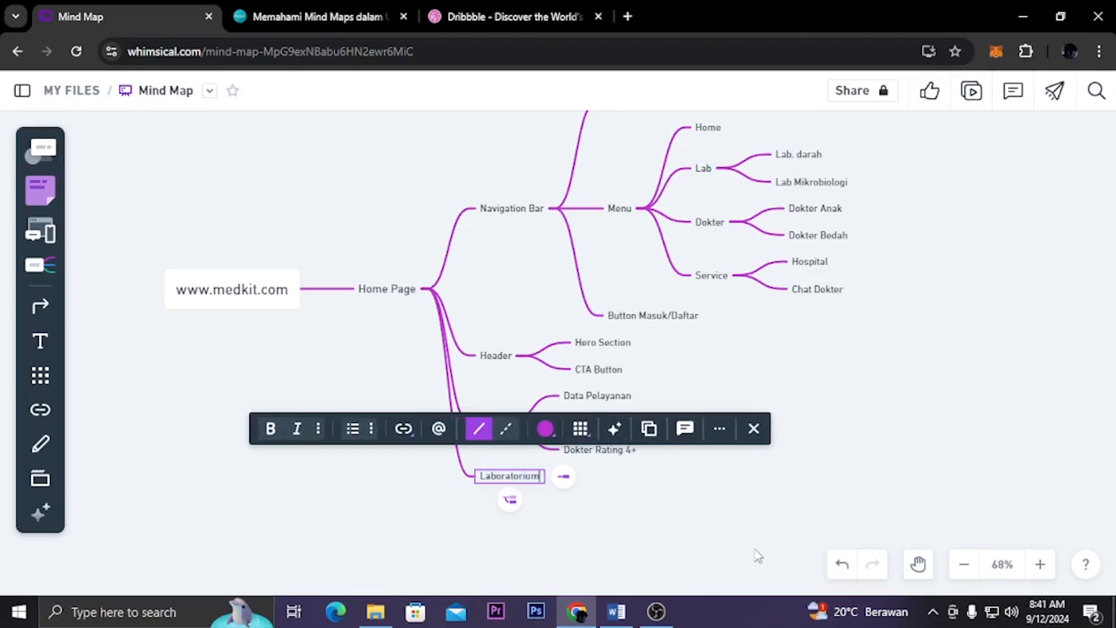
left_click(755, 551)
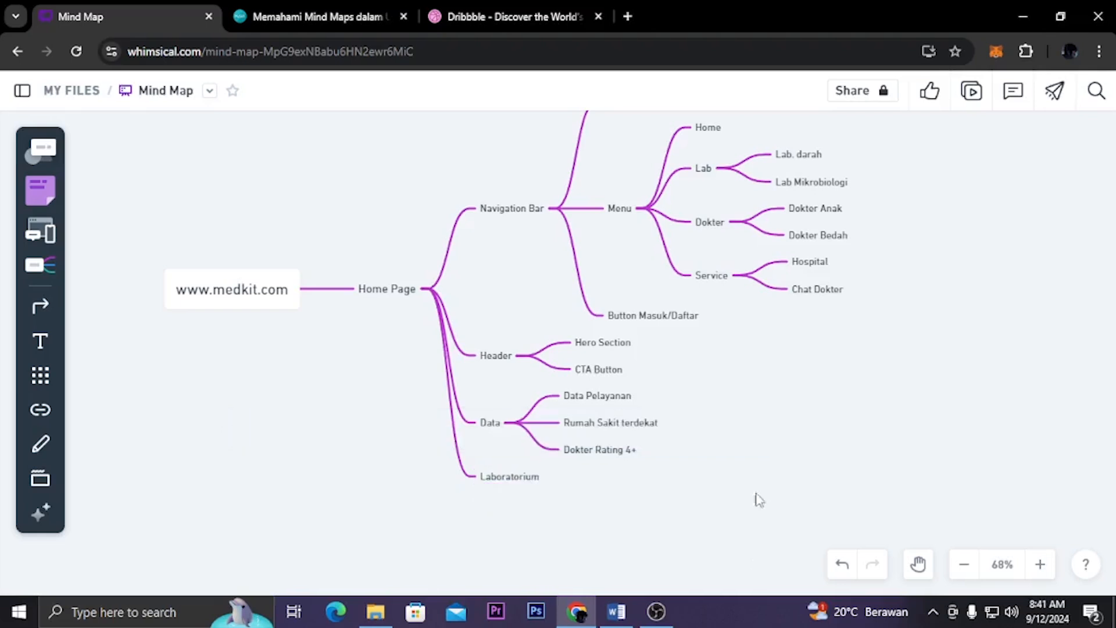
Add a fifth child node, "Dokter", to the Home Page node
scroll(606, 269, "up", 1)
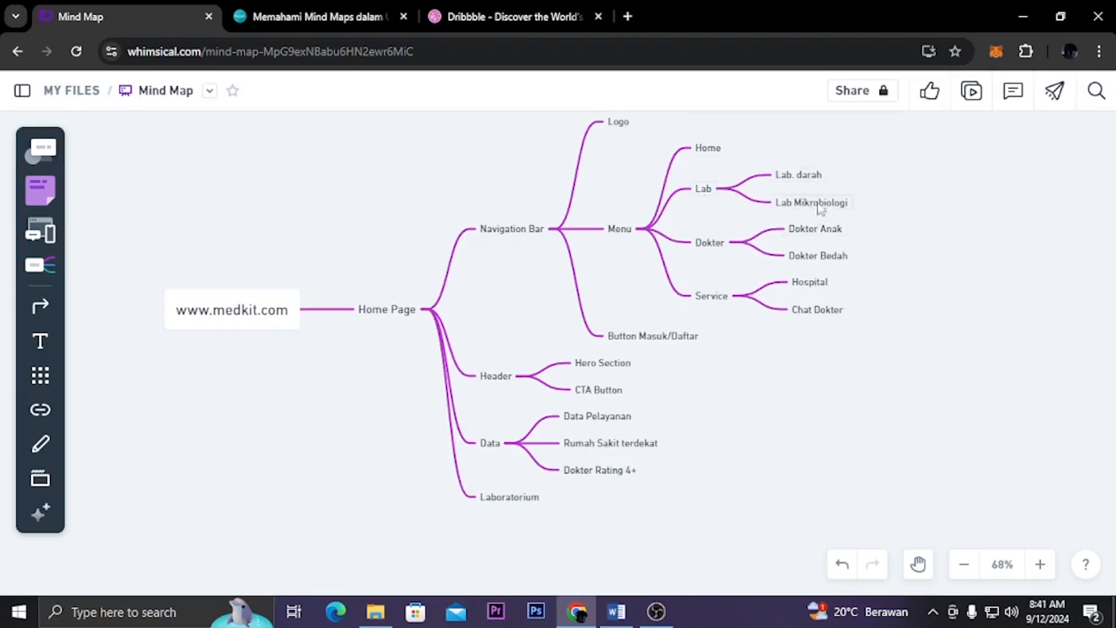
scroll(788, 366, "down", 1)
left_click(400, 298)
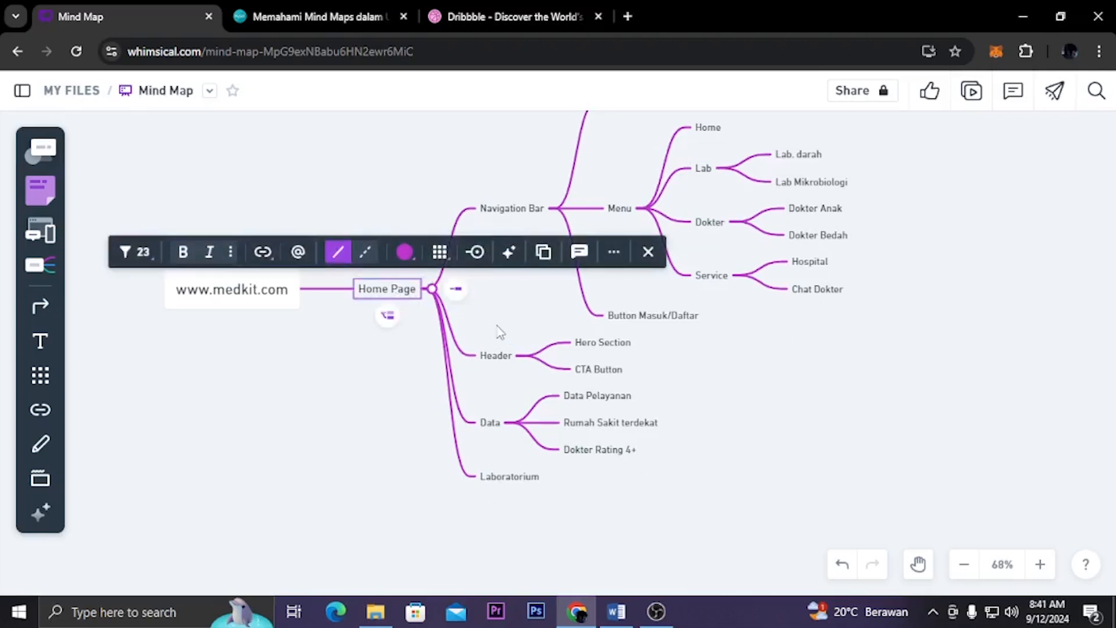
left_click(456, 288)
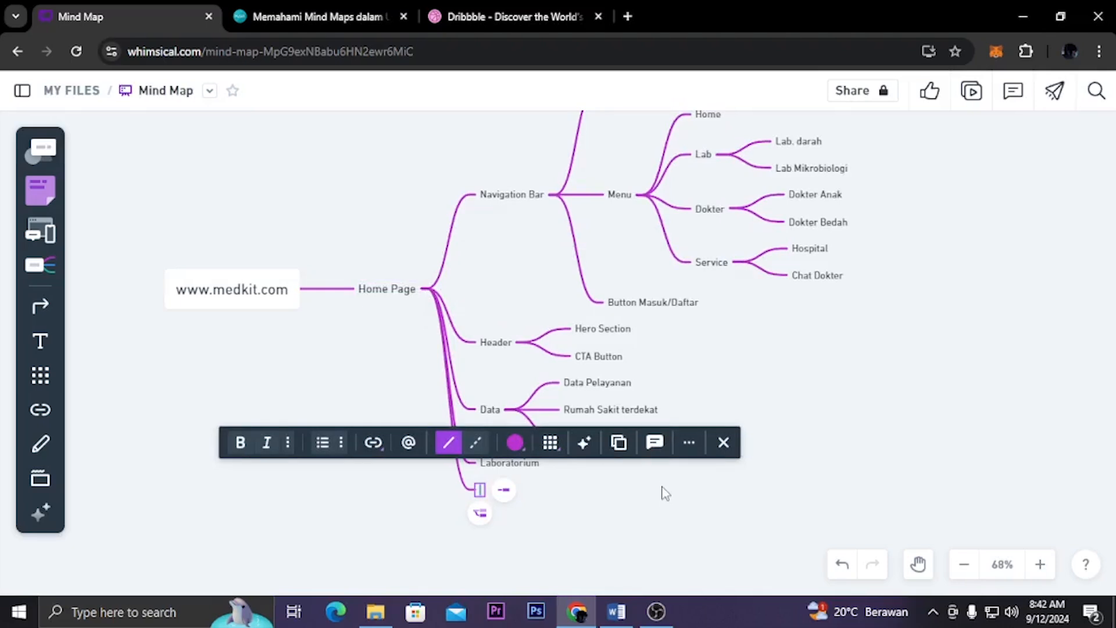
type("Doktor")
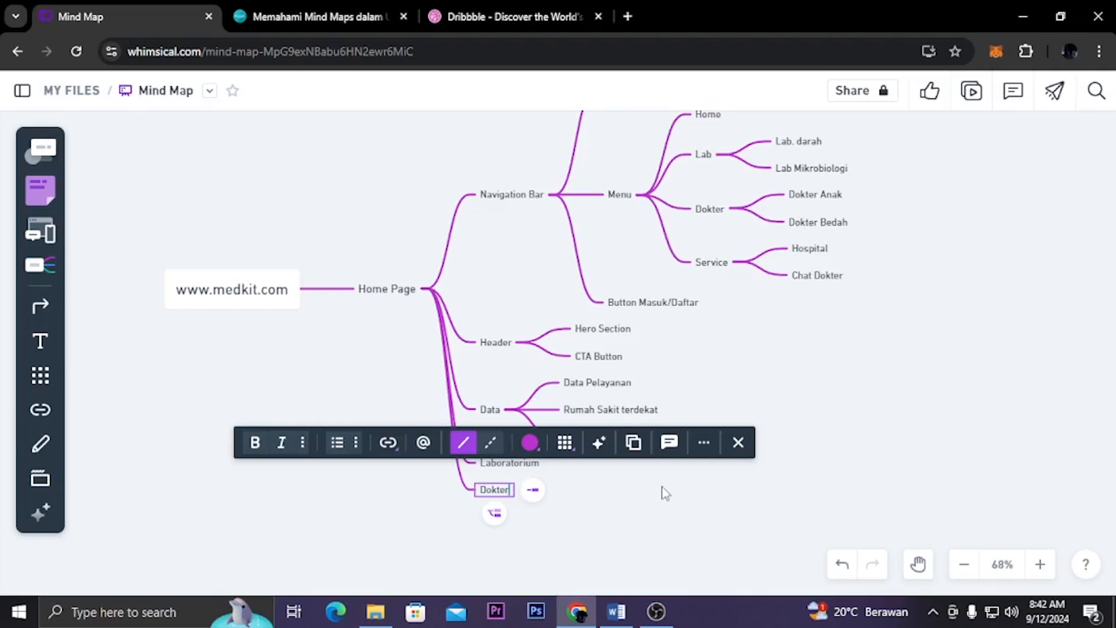
left_click(666, 493)
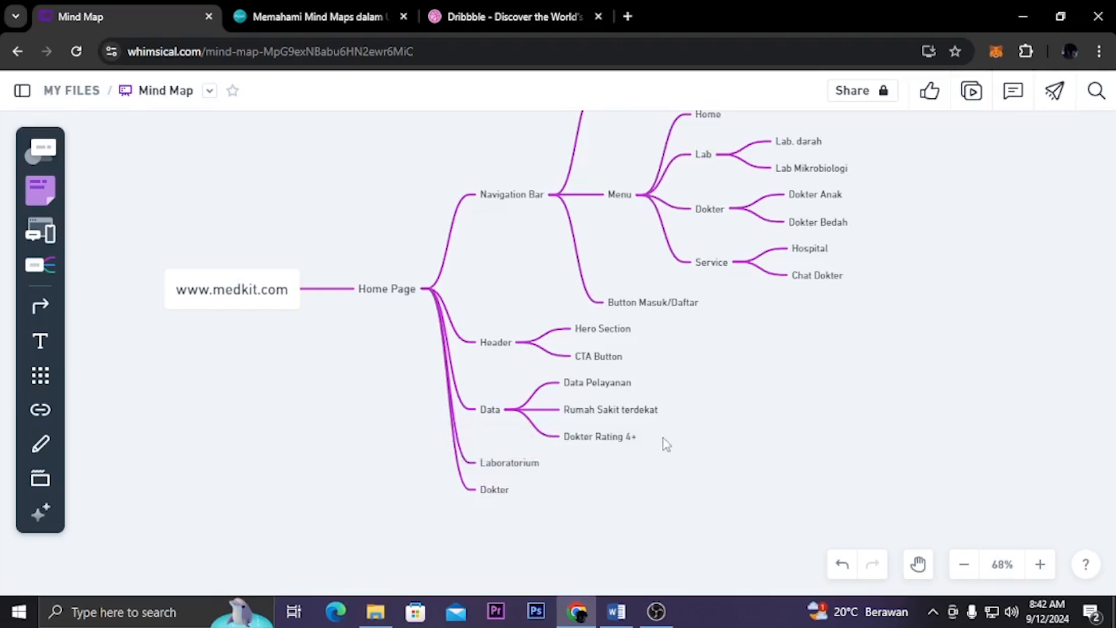
Look over the inspiring designs on the Dribbble home page and return to the mind map
scroll(666, 445, "up", 1)
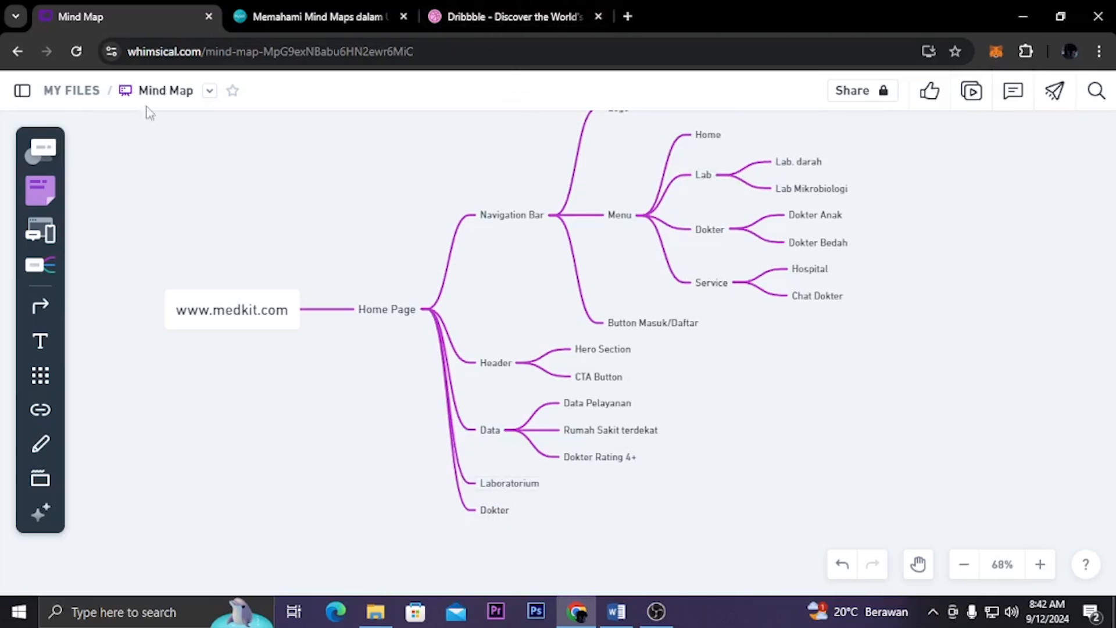
left_click(442, 16)
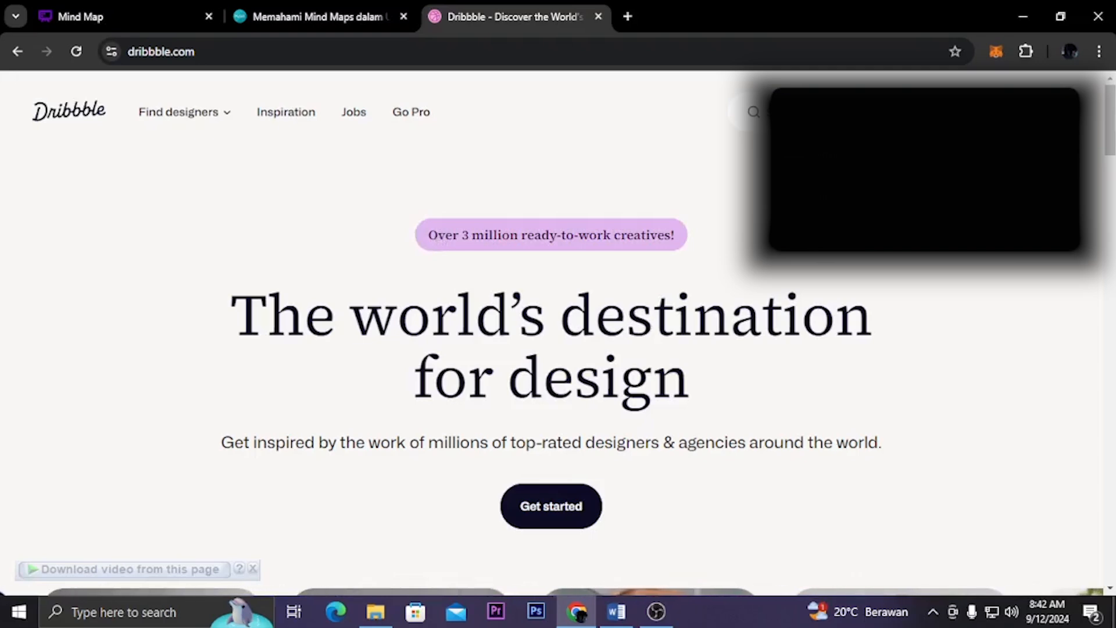
scroll(606, 475, "down", 10)
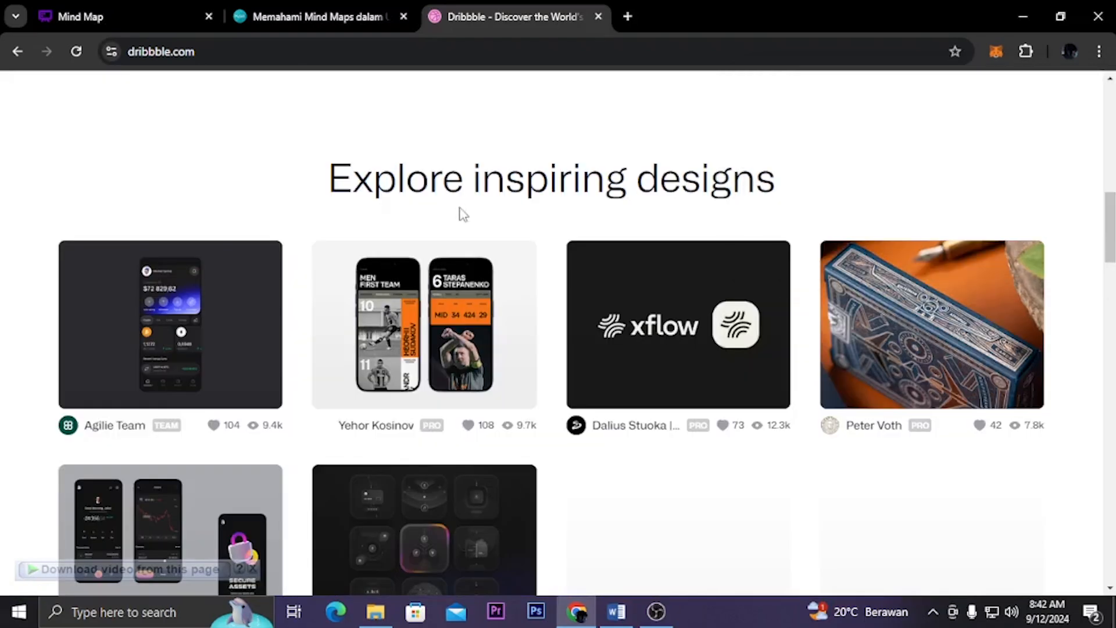
left_click(174, 9)
scroll(663, 413, "up", 2)
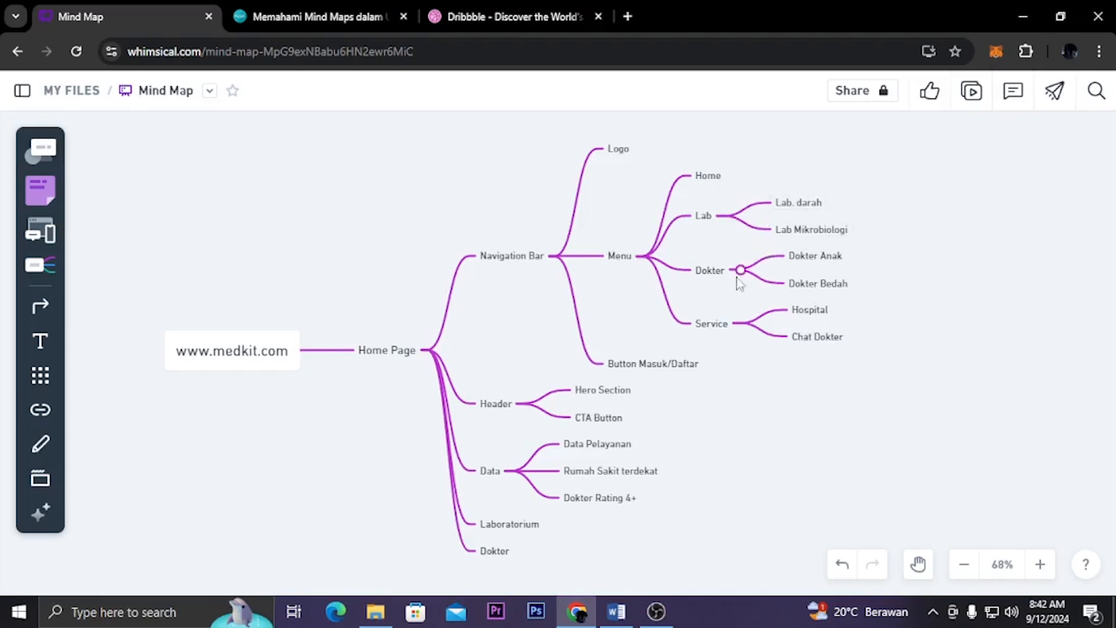
Delete the "Lab. darah" and "Lab Mikrobiologi" nodes under the menu's Lab node
scroll(695, 294, "down", 1)
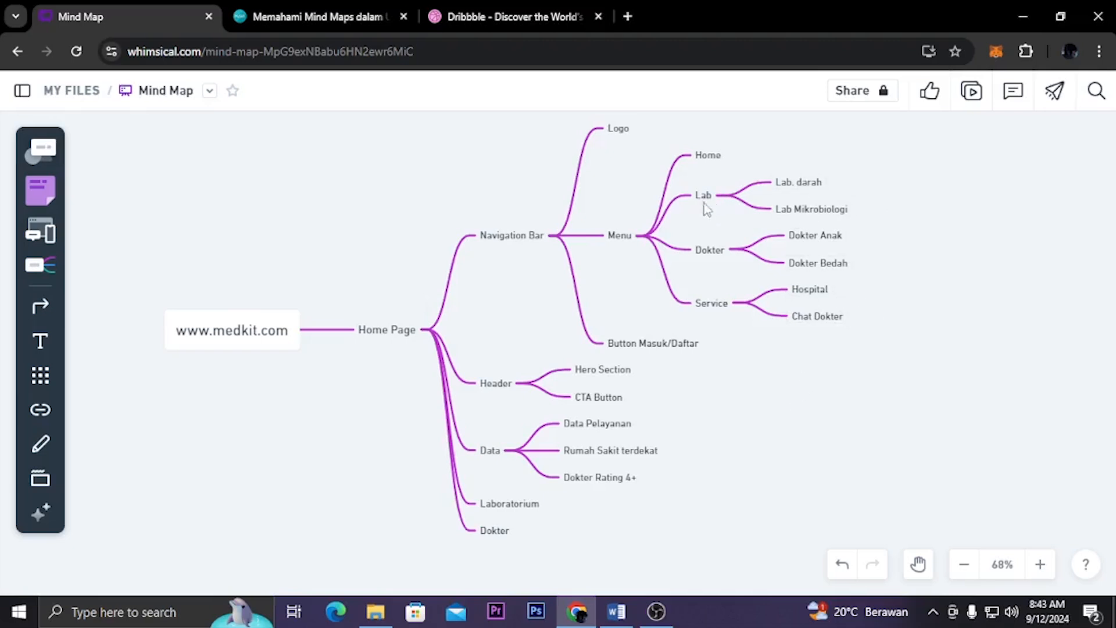
left_click(813, 189)
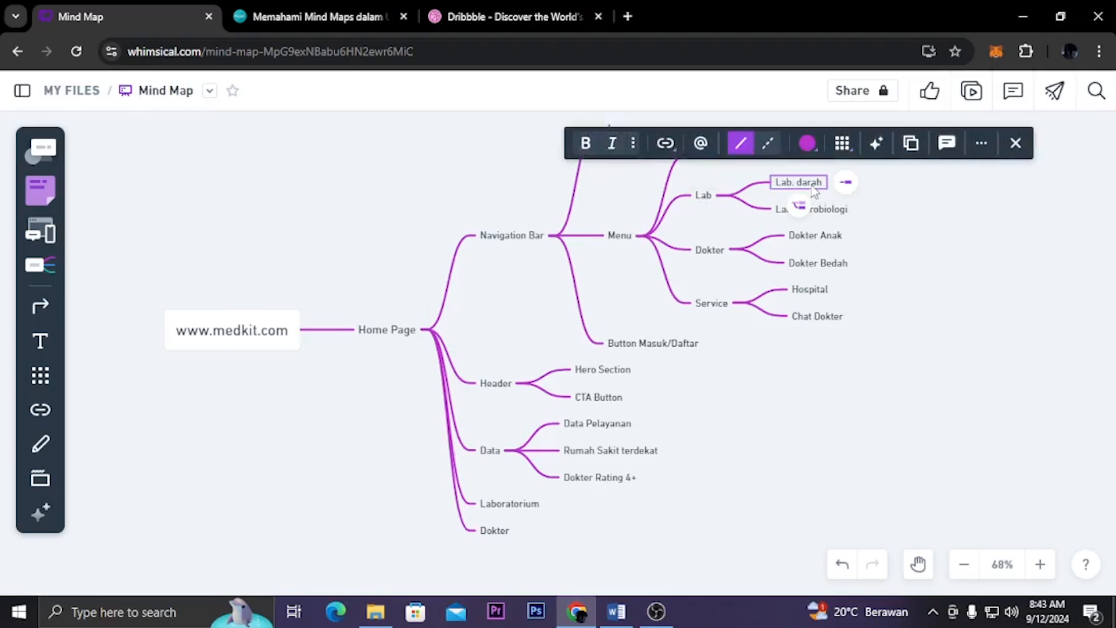
key("Delete")
double_click(824, 196)
key("BackSpace")
left_click(861, 226)
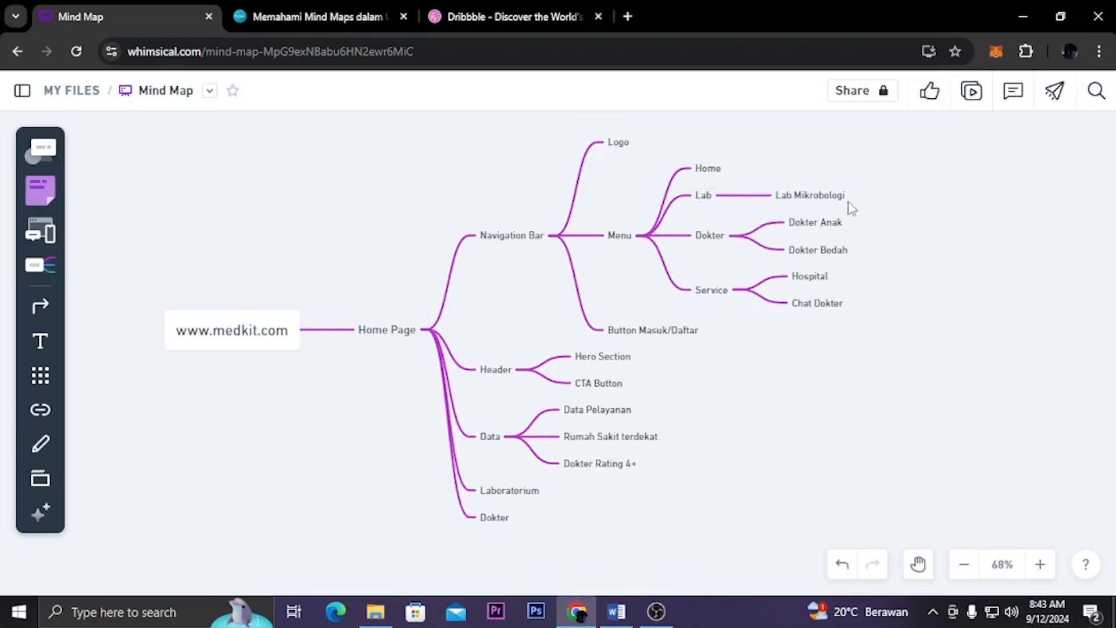
left_click(842, 200)
key("Delete")
key("Escape")
Delete the "Dokter Anak" and "Dokter Bedah" nodes under the menu's Dokter node
left_click(830, 228)
key("Delete")
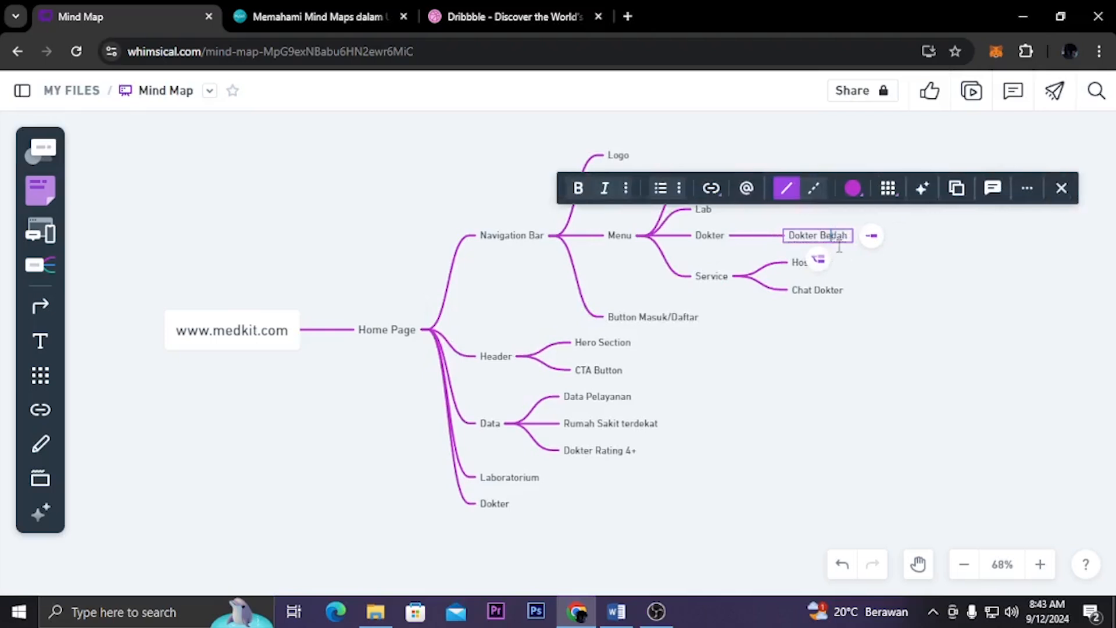
key("Escape")
key("Delete")
key("Escape")
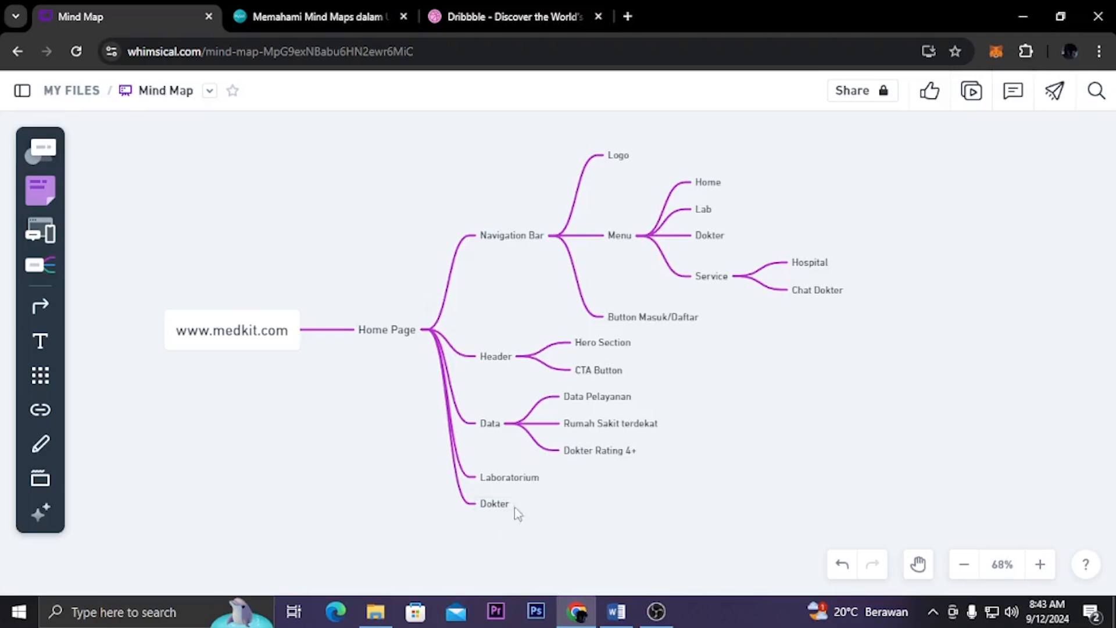
Add a "Rumah Sakit Terdekat" child node to the Home Page node, below Dokter
left_click(404, 331)
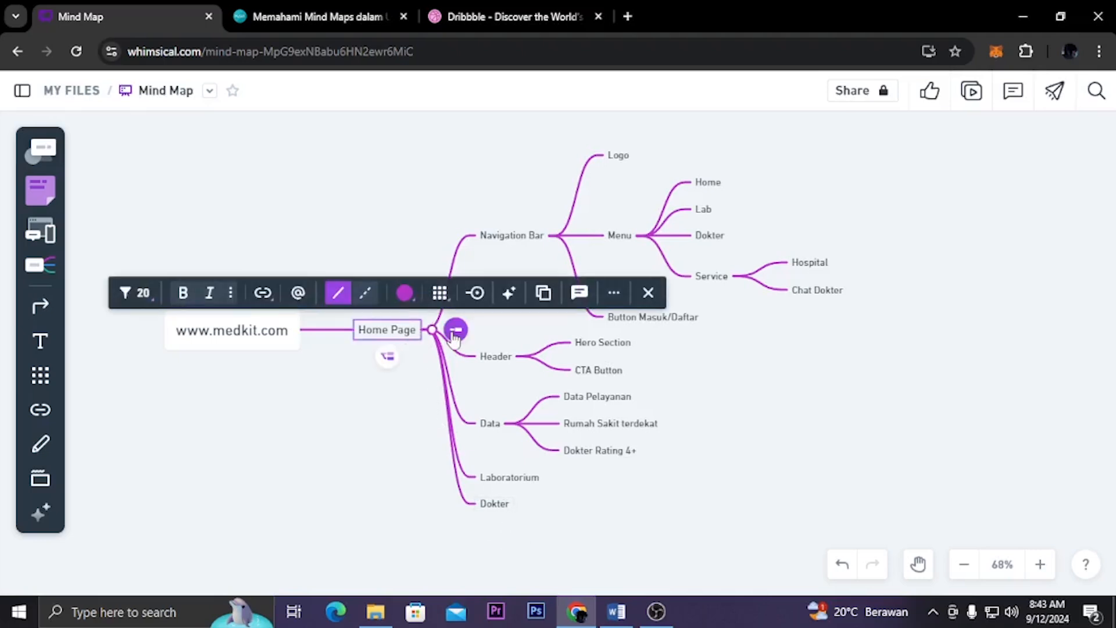
left_click(455, 330)
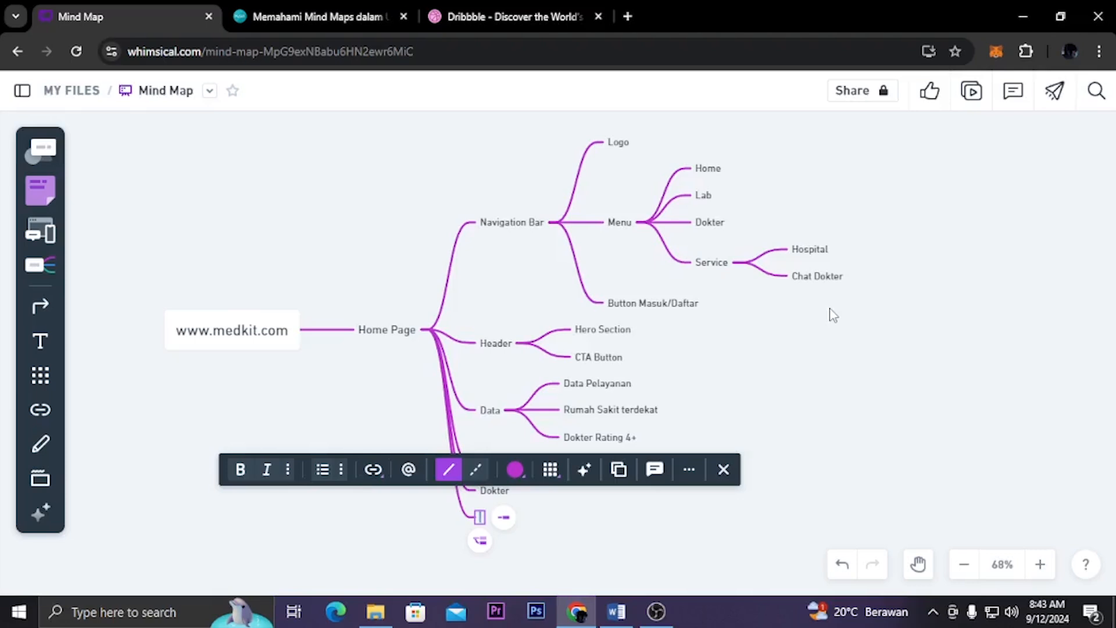
type("R")
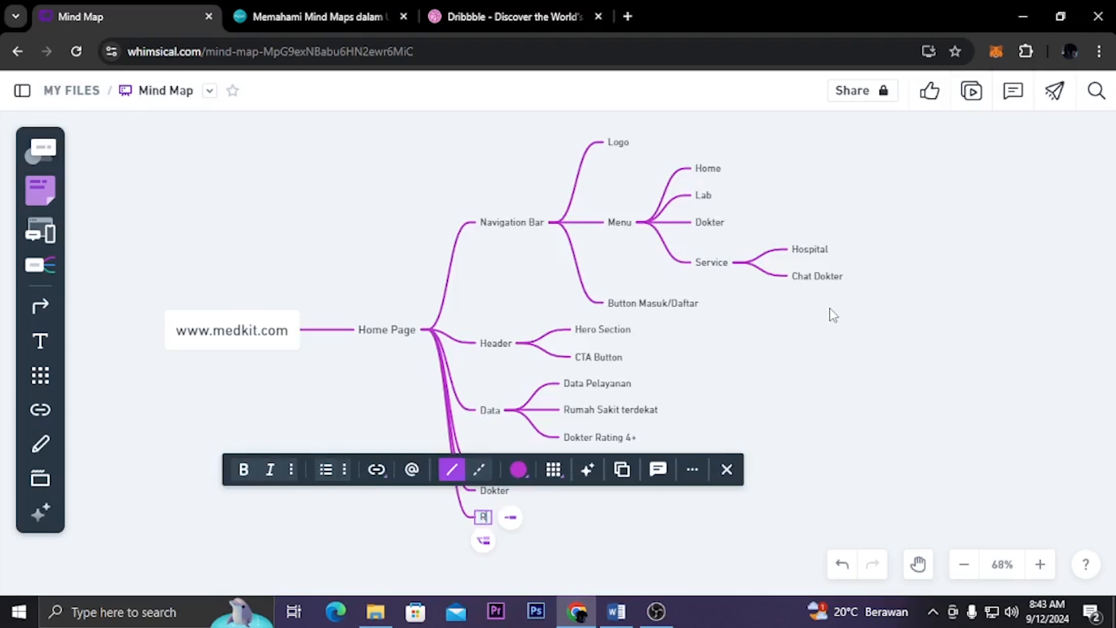
type("umah S")
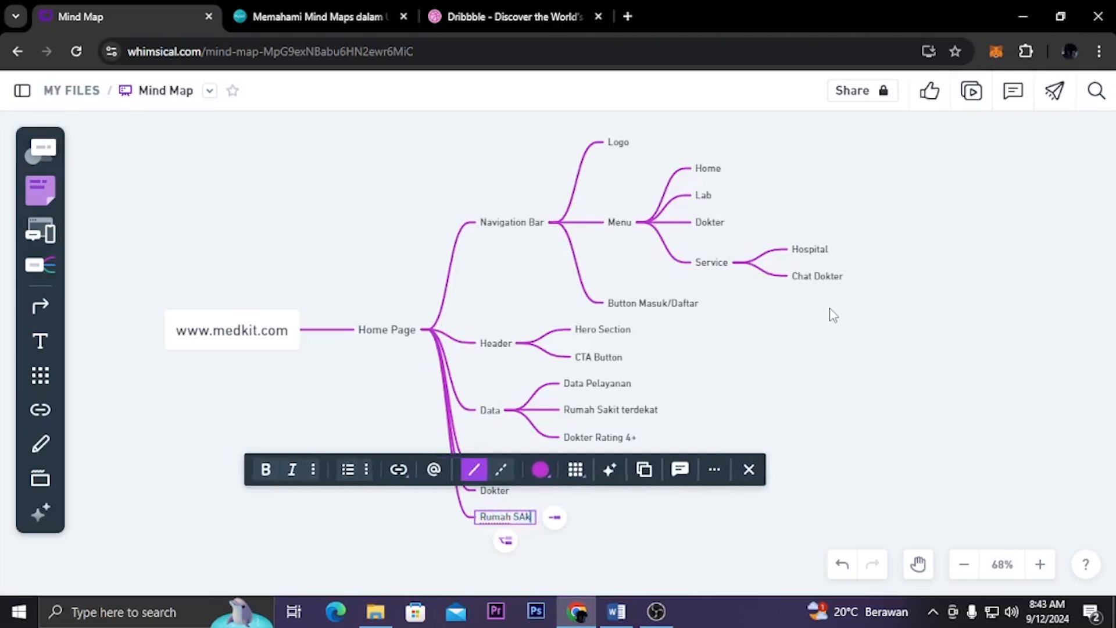
type("akit")
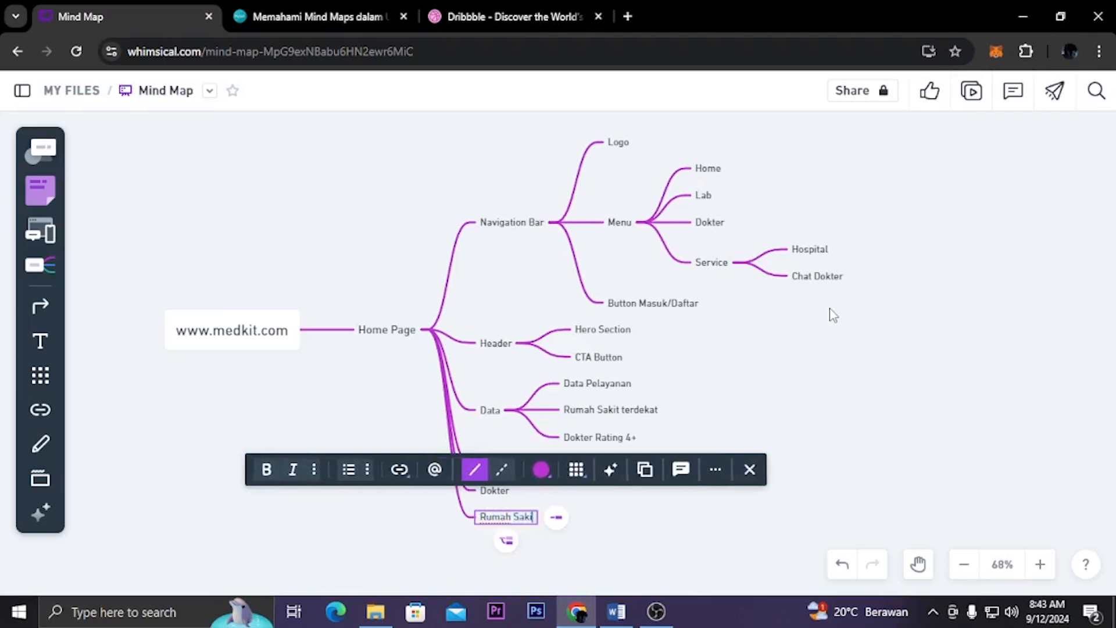
type(" Terdekat")
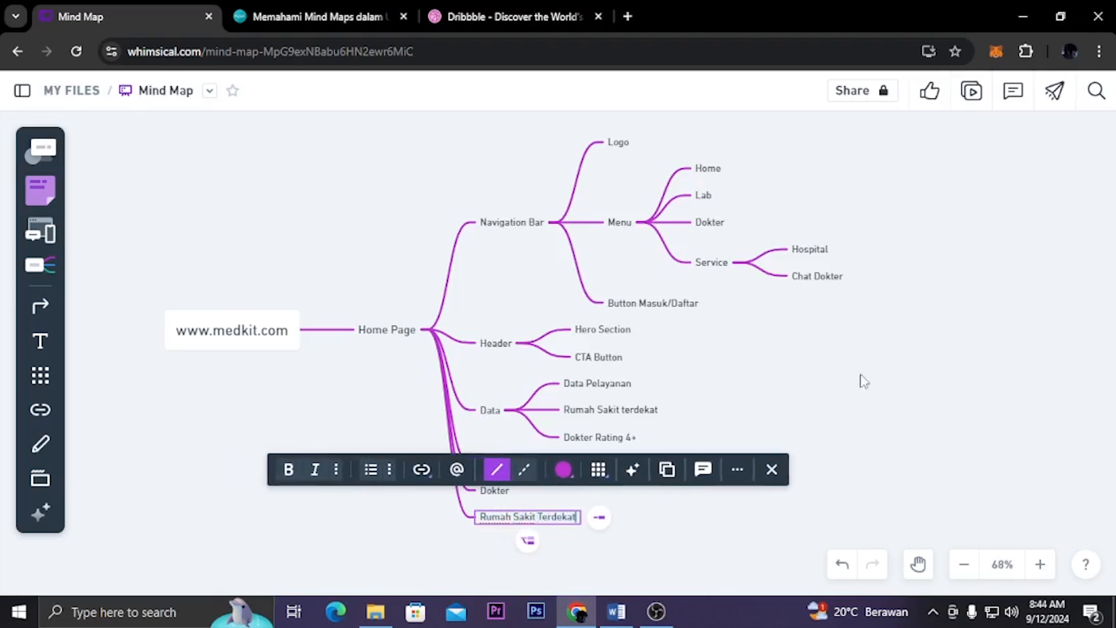
left_click(705, 544)
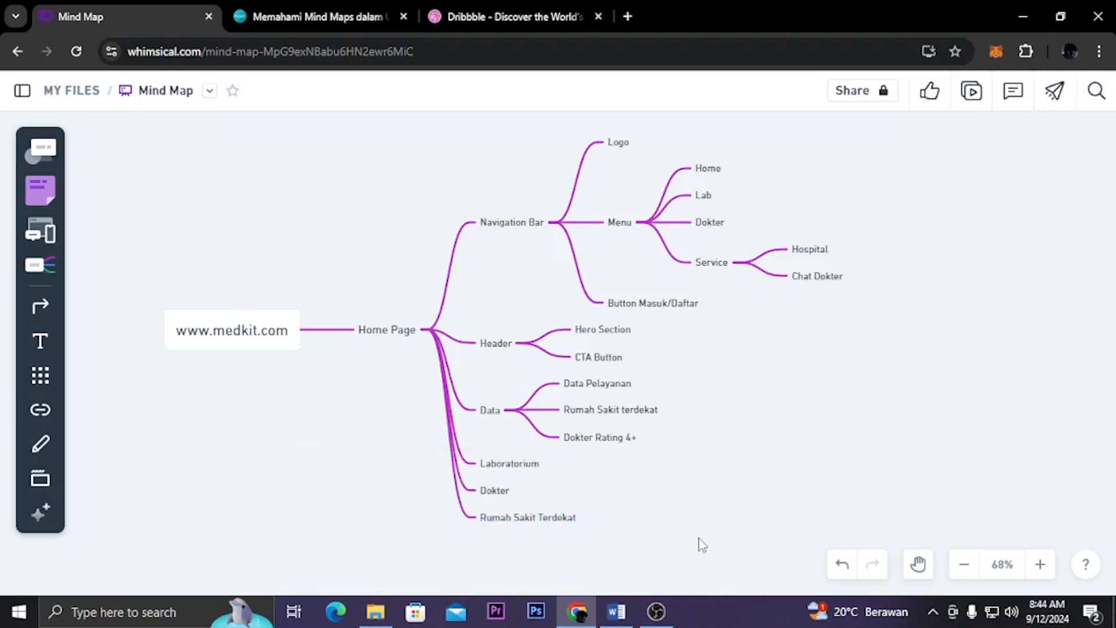
Add a "Button Tanya Dokter?" child node to the Home Page node, below Rumah Sakit Terdekat
left_click(408, 331)
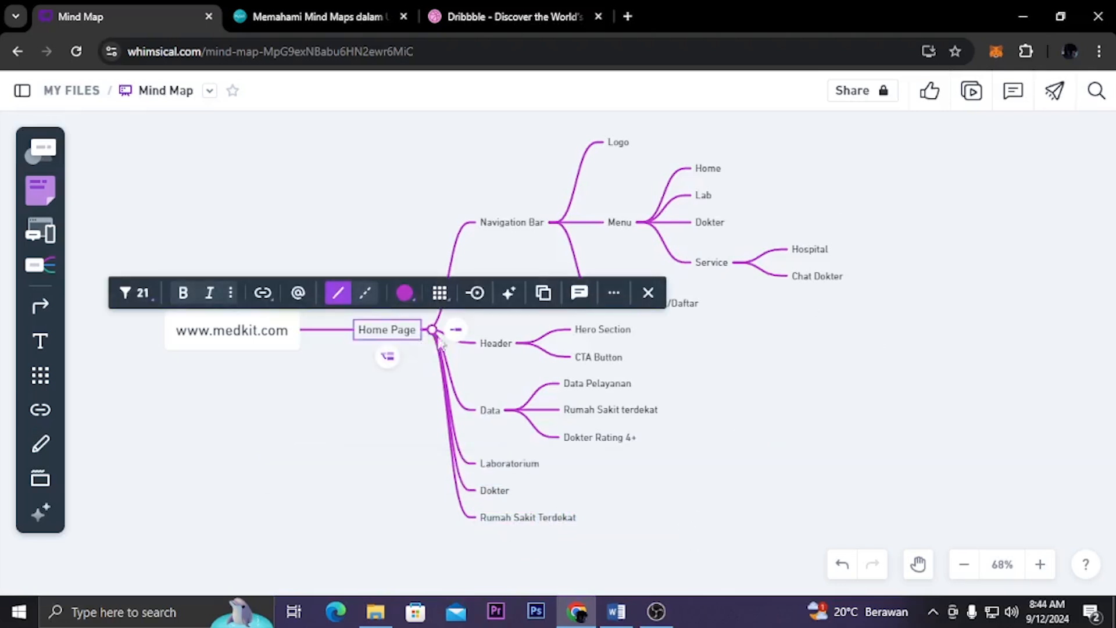
left_click(456, 331)
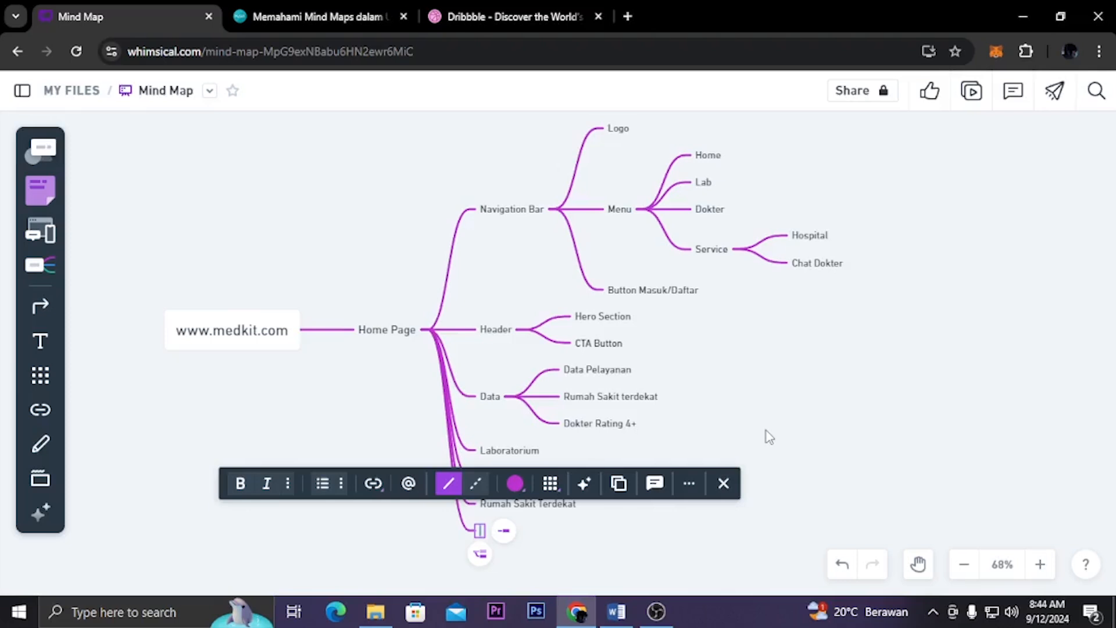
type("Bu")
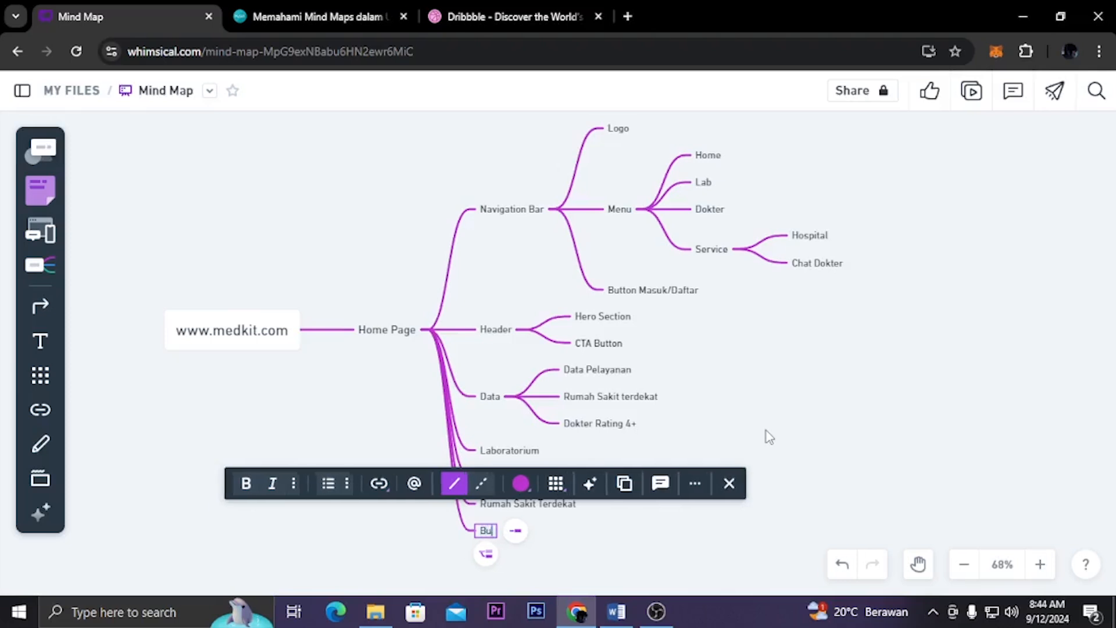
type("tton T")
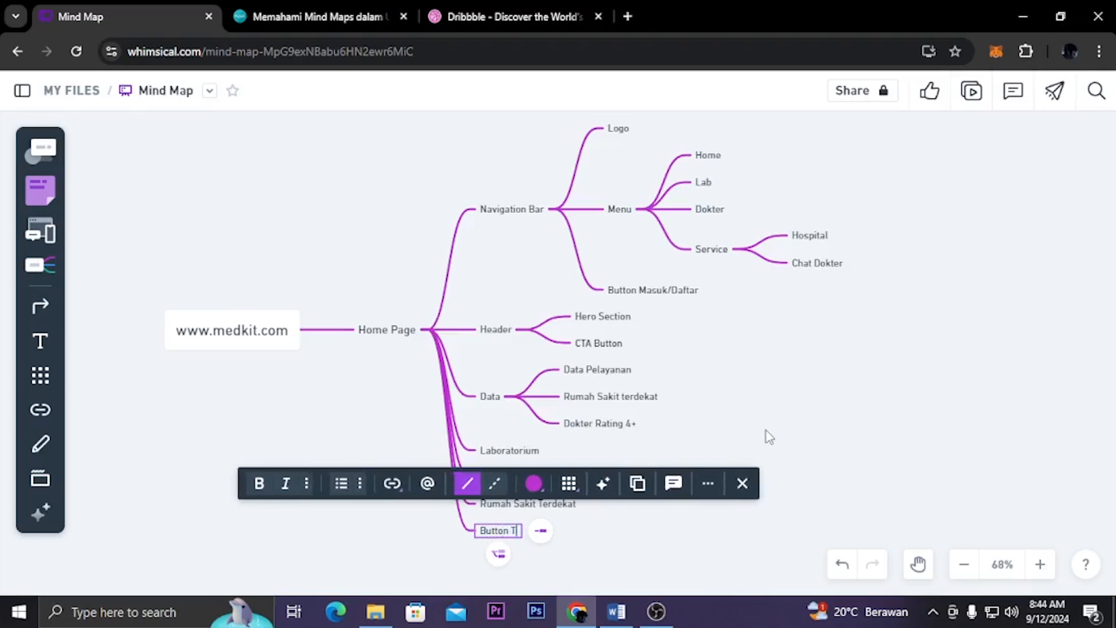
type("anya Dokter?")
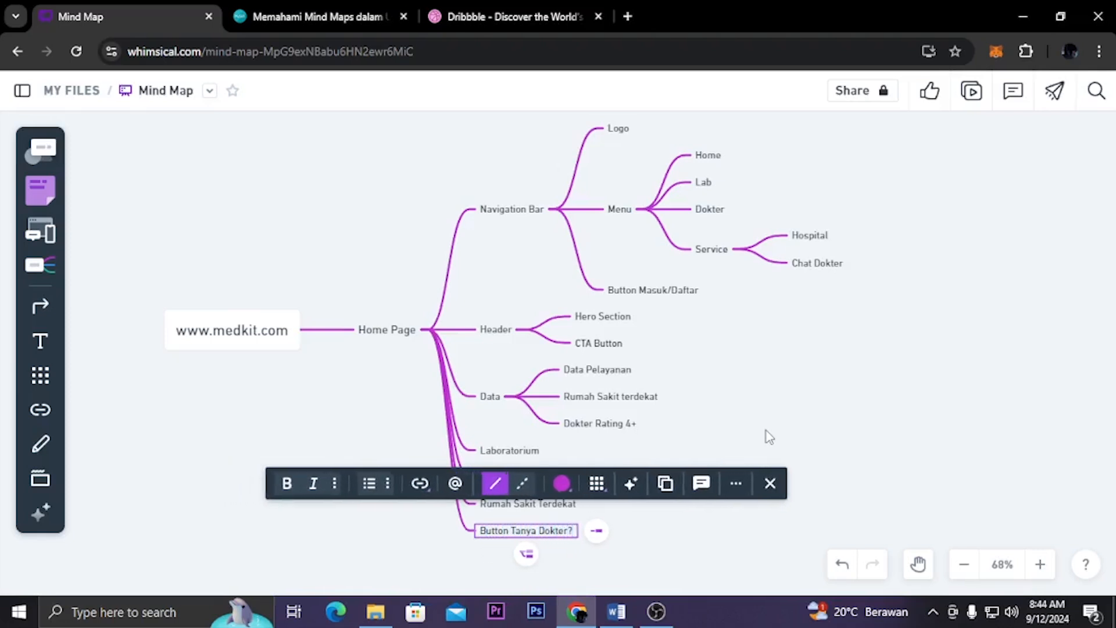
left_click(766, 431)
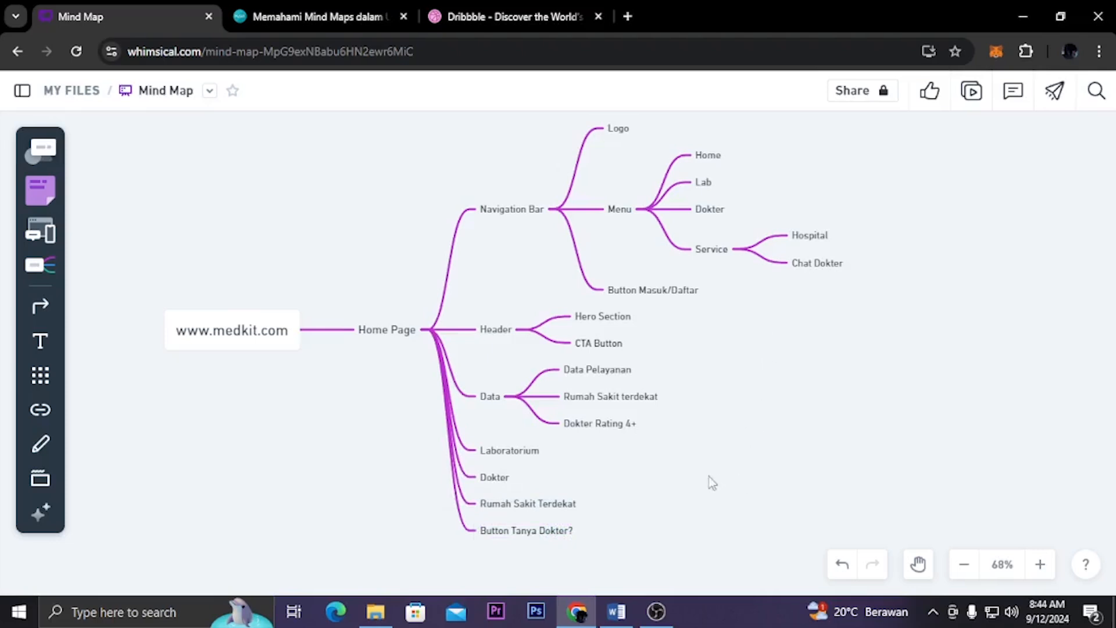
Add a "Testimonials" child node to the Home Page node, below Button Tanya Dokter?
scroll(658, 467, "down", 1)
left_click(389, 294)
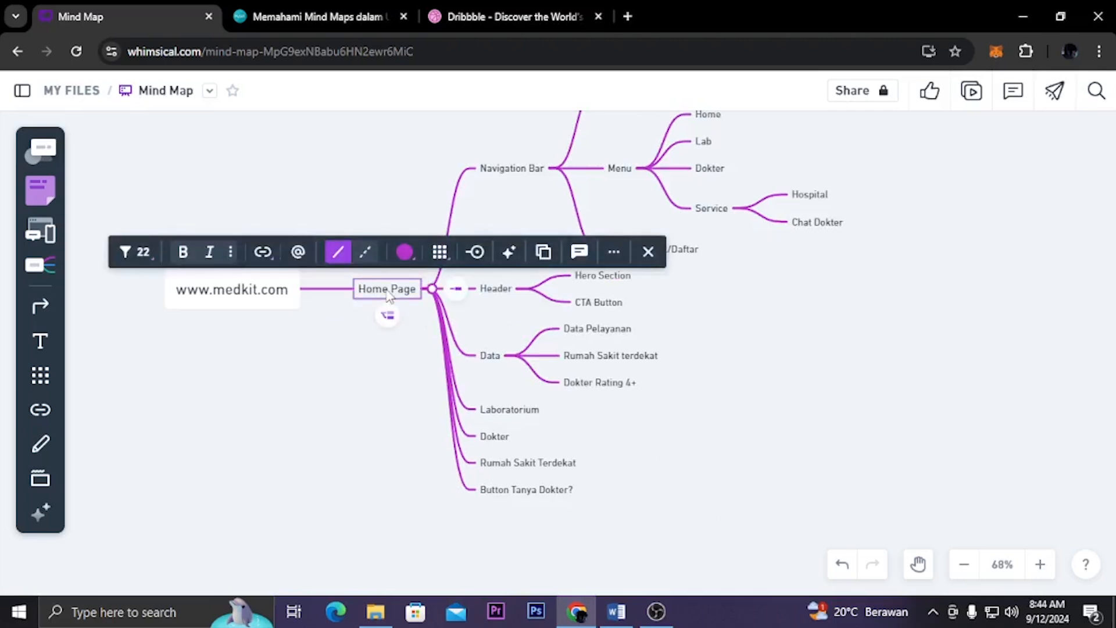
left_click(456, 288)
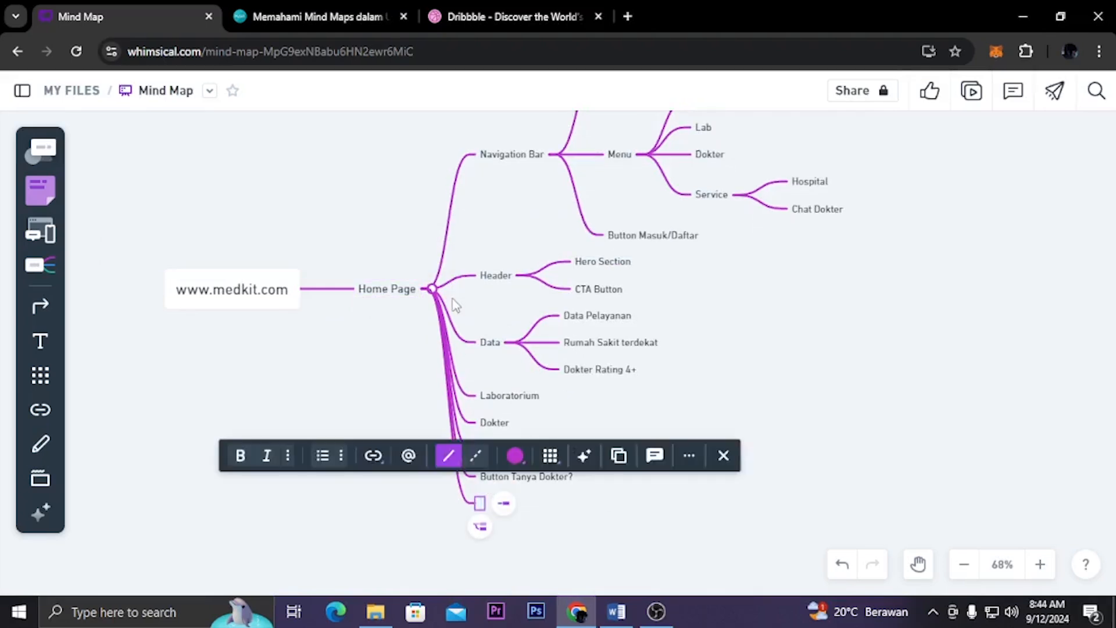
type("Testi")
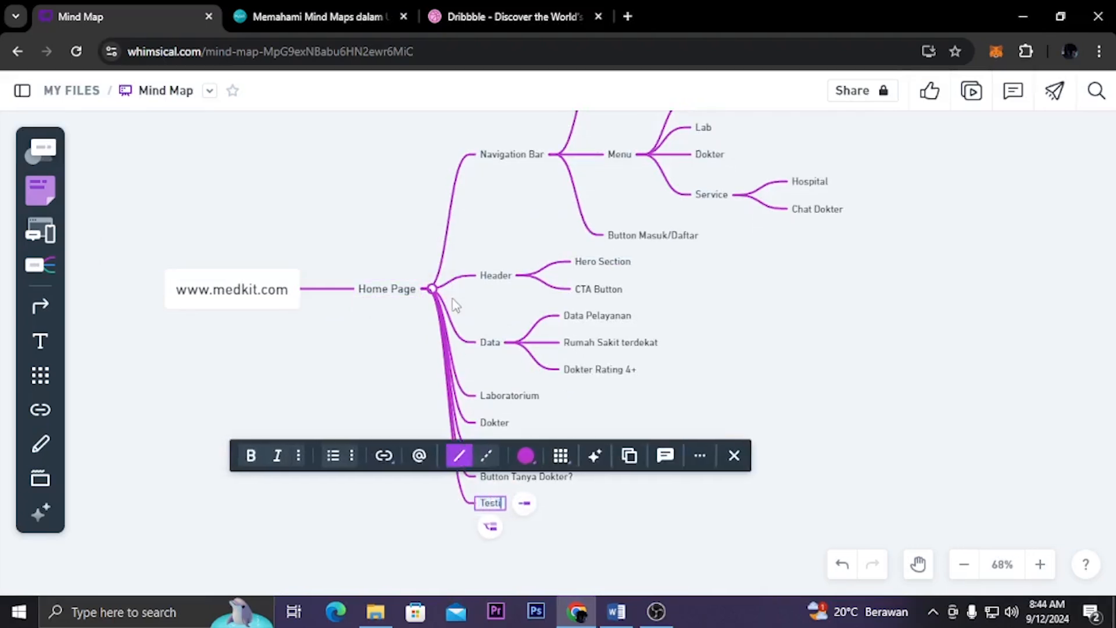
type("monials")
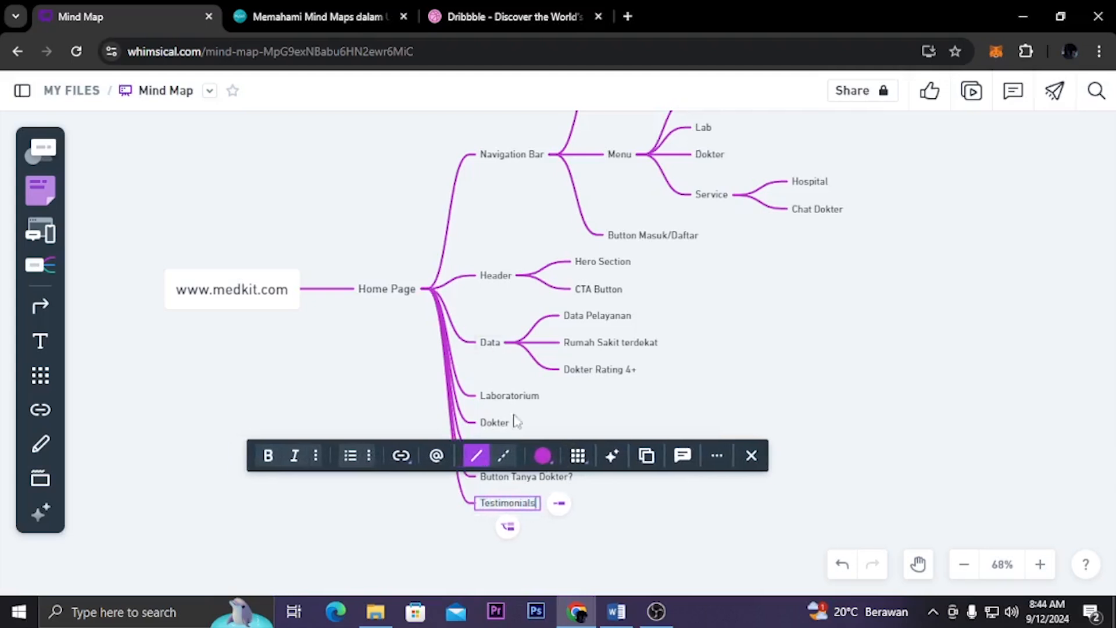
left_click(779, 512)
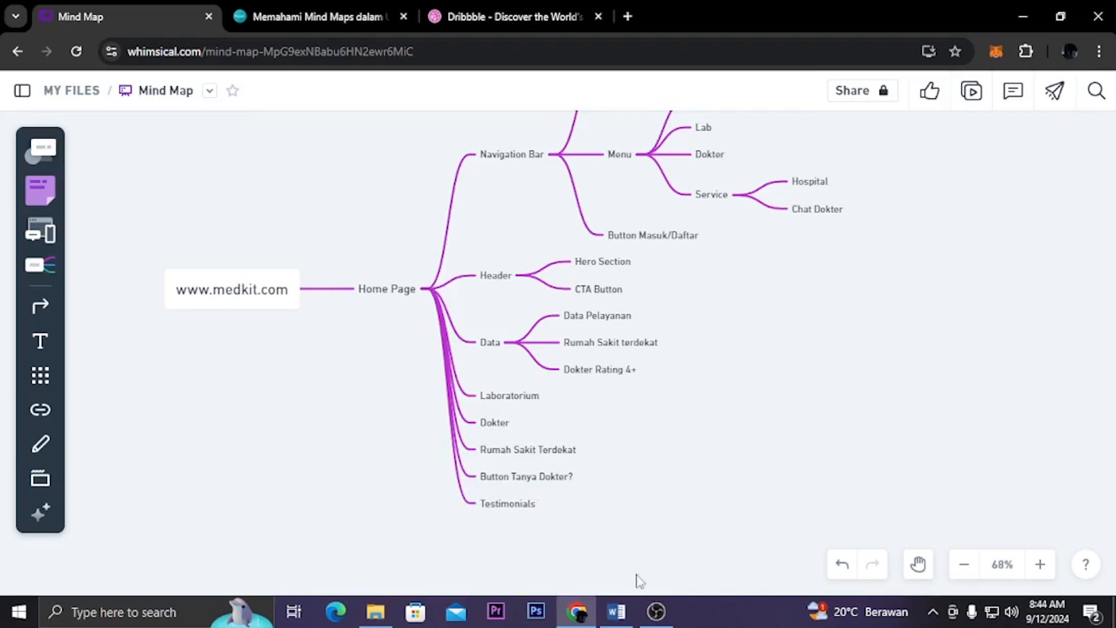
Add a "Footer" child node to the Home Page node, below Testimonials
left_click(396, 295)
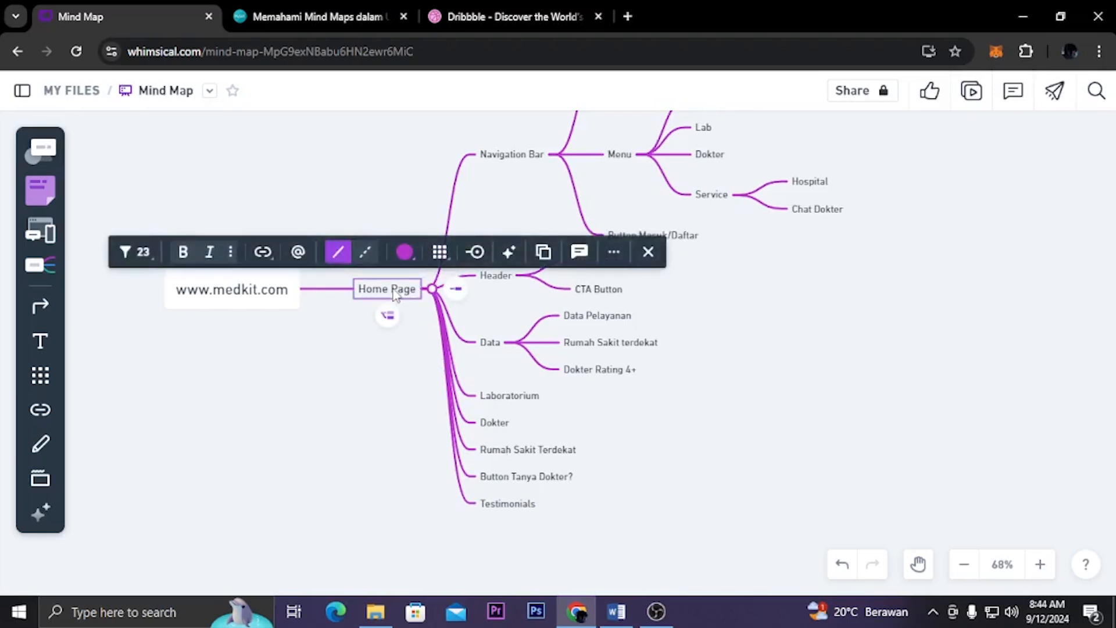
left_click(456, 288)
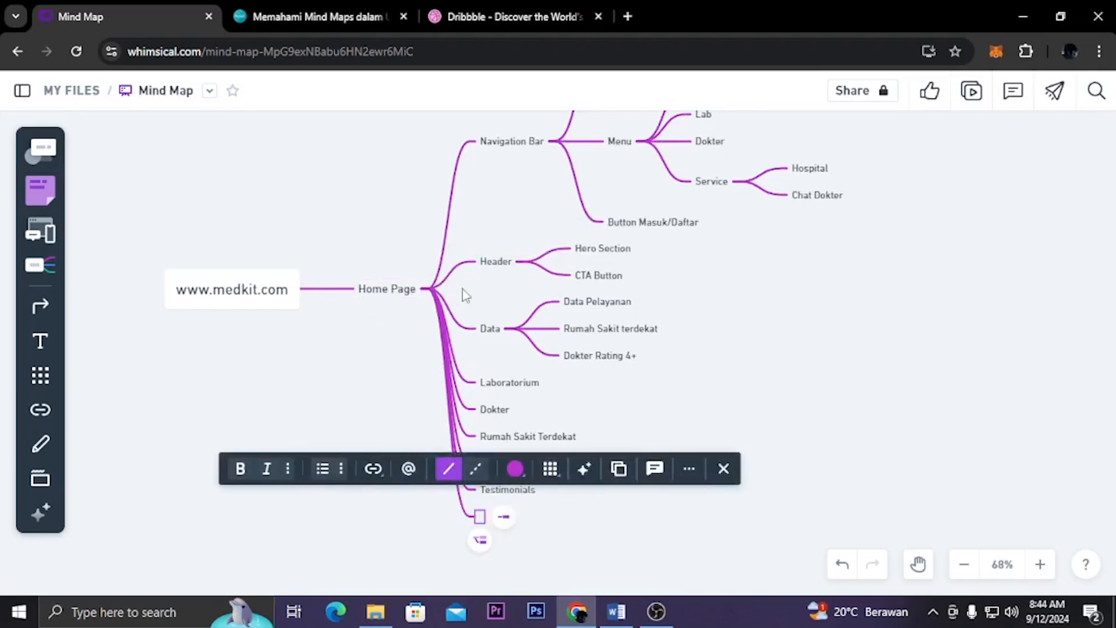
type("Footer")
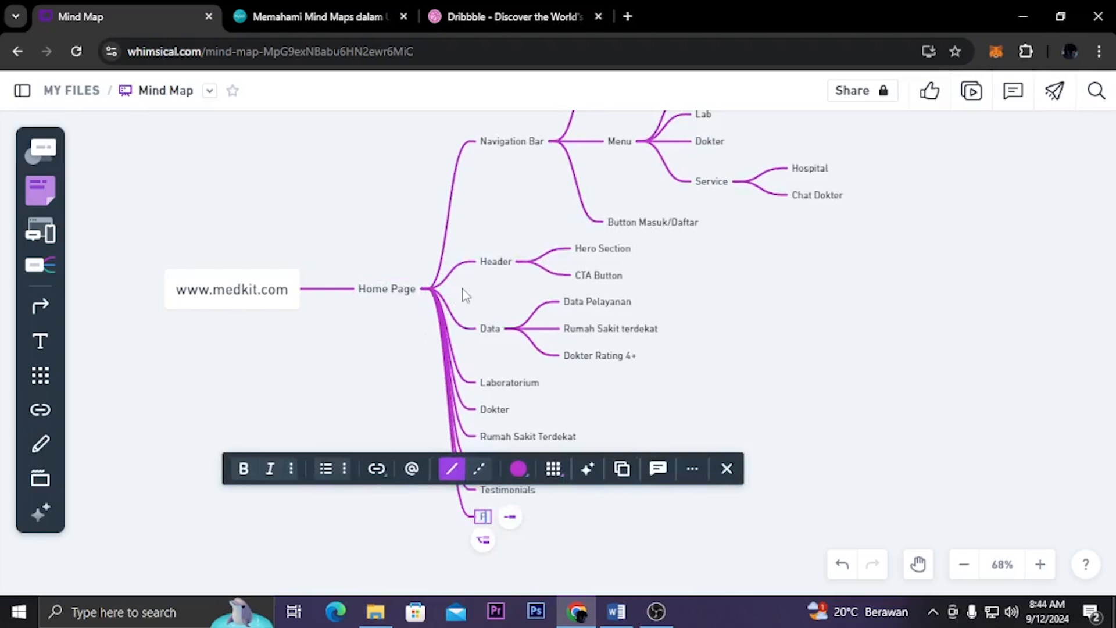
left_click(814, 345)
scroll(780, 348, "up", 2)
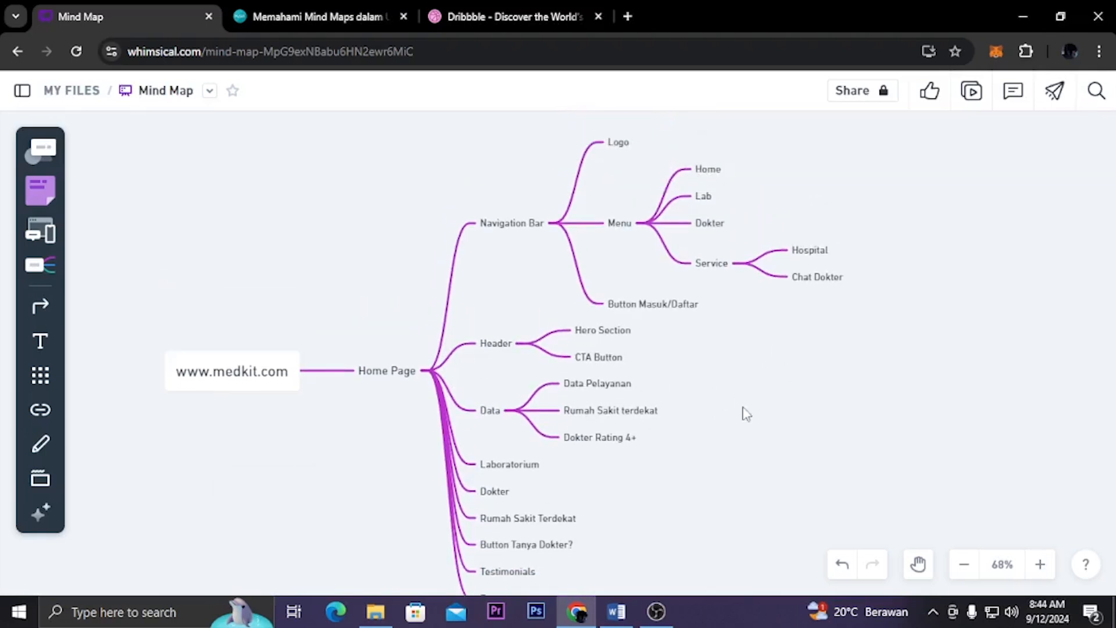
scroll(742, 411, "down", 1)
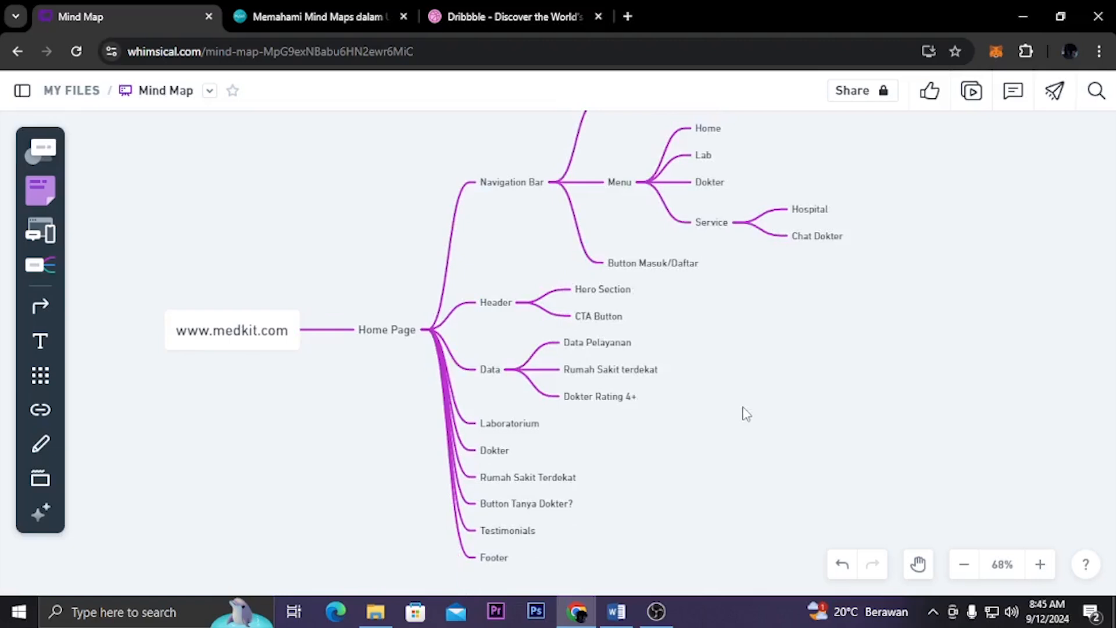
scroll(739, 396, "down", 1)
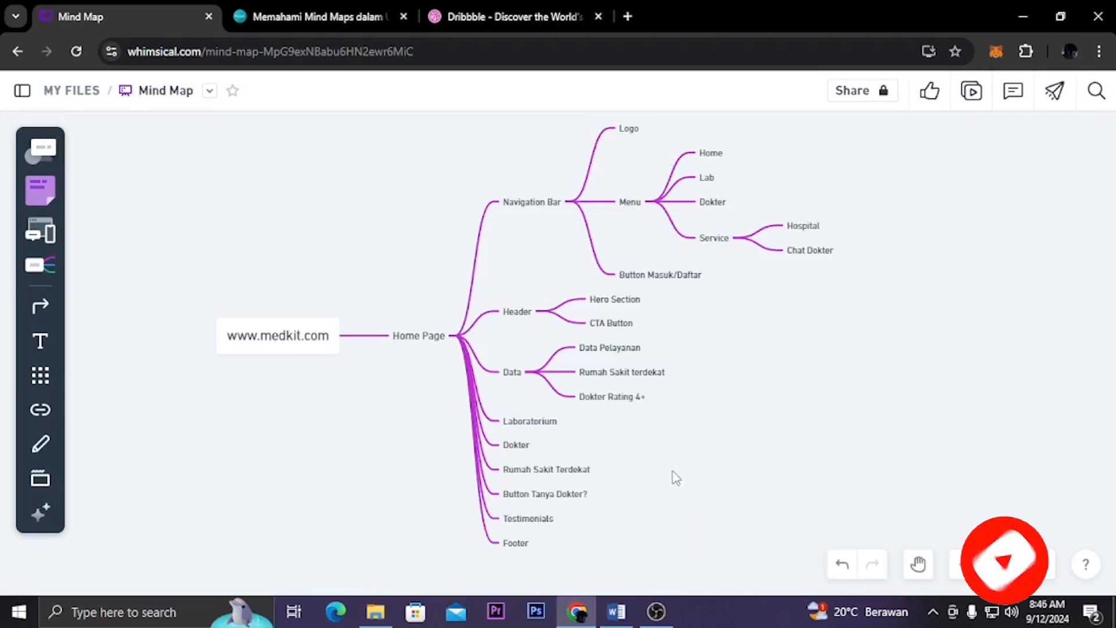
left_click(655, 611)
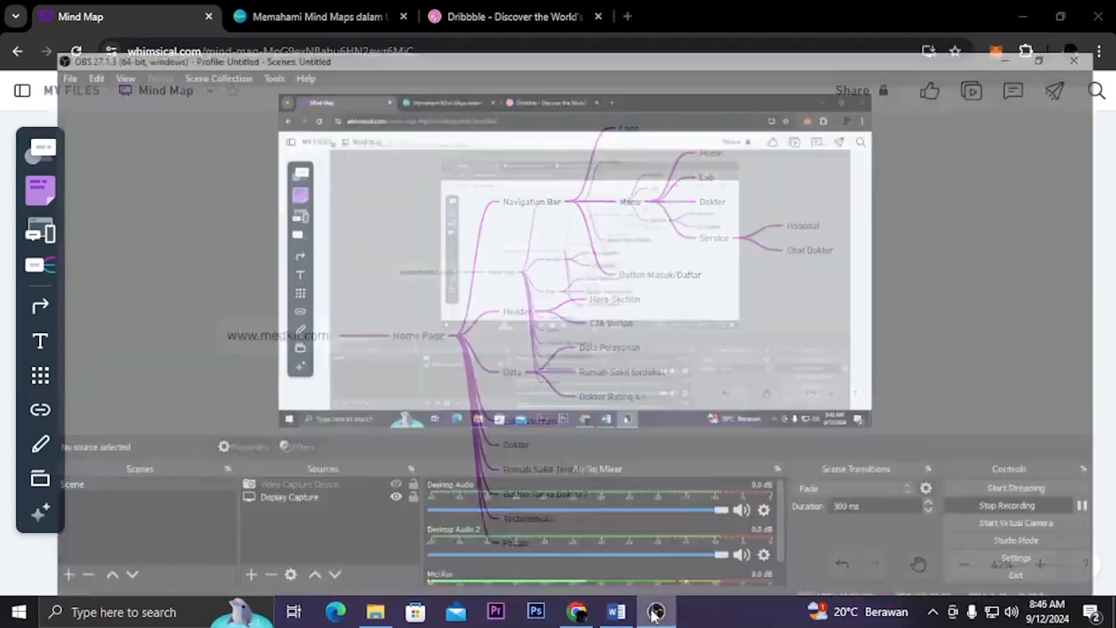